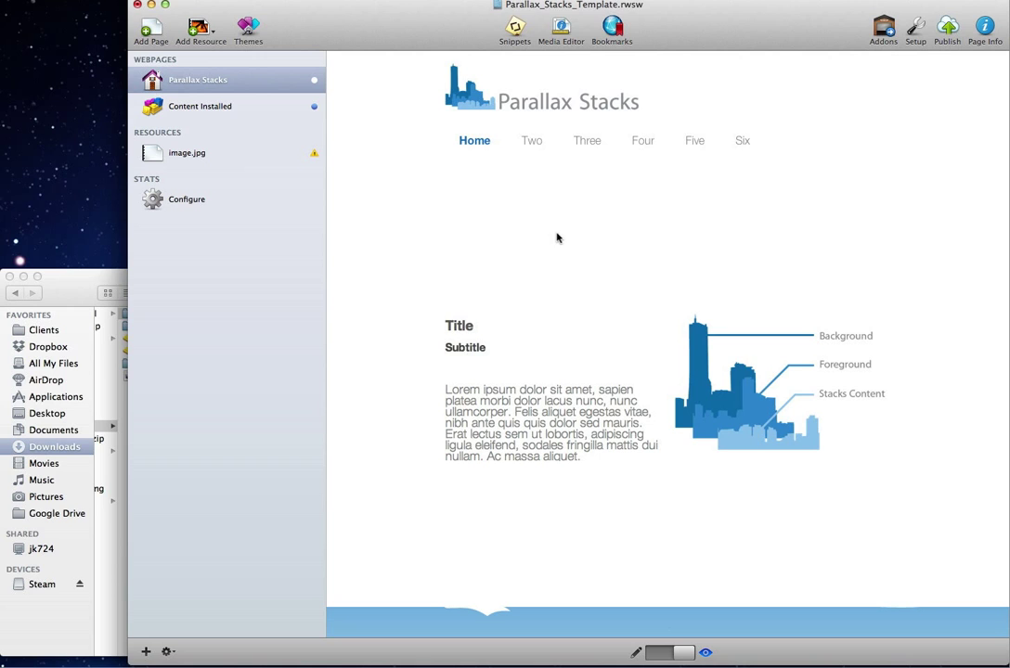
Step: Scroll through the page preview, jumping to the Five pricing section and back to the top
scroll(538, 211, "down", 5)
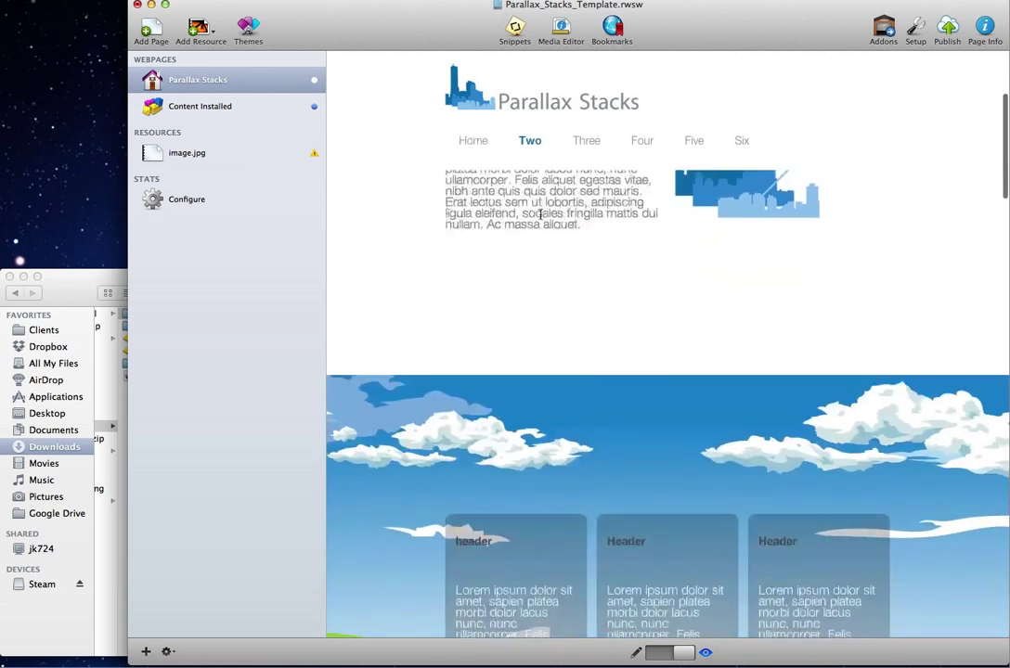
scroll(594, 297, "down", 8)
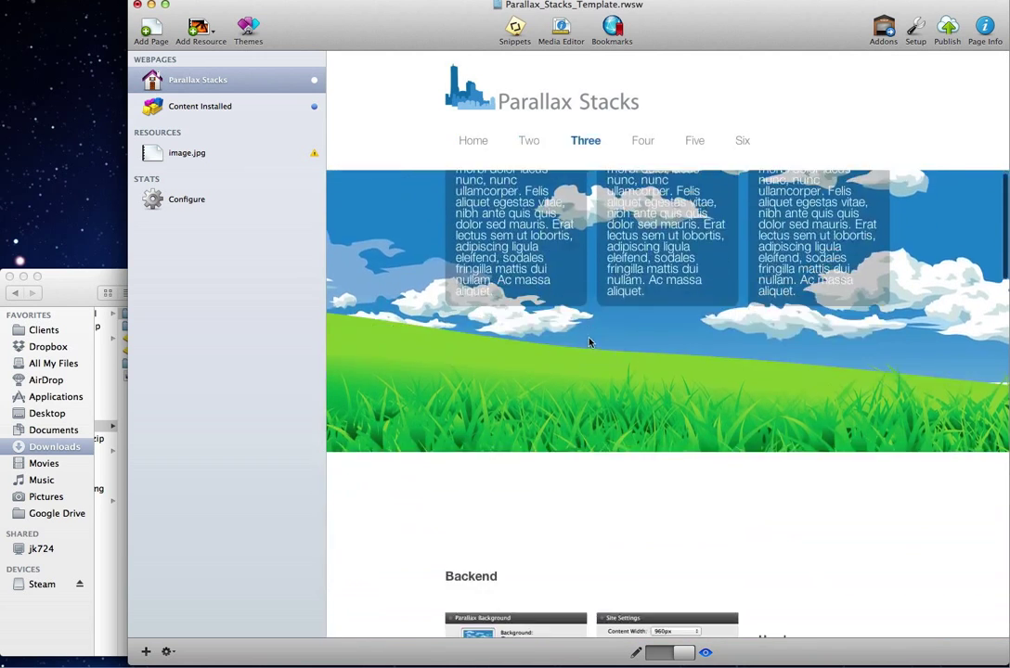
scroll(588, 342, "down", 3)
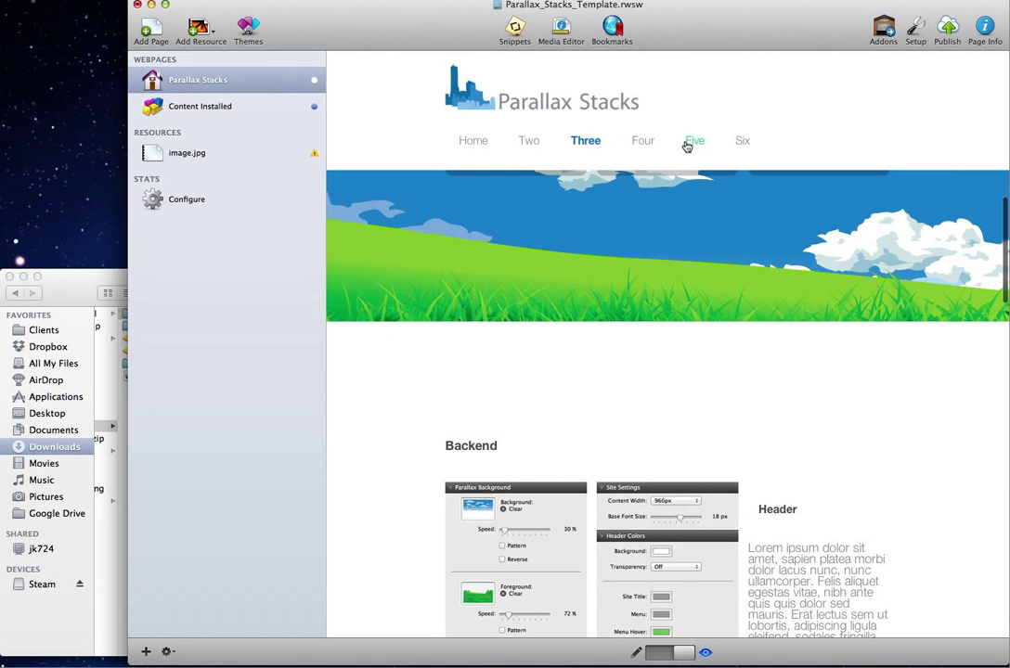
scroll(710, 299, "down", 10)
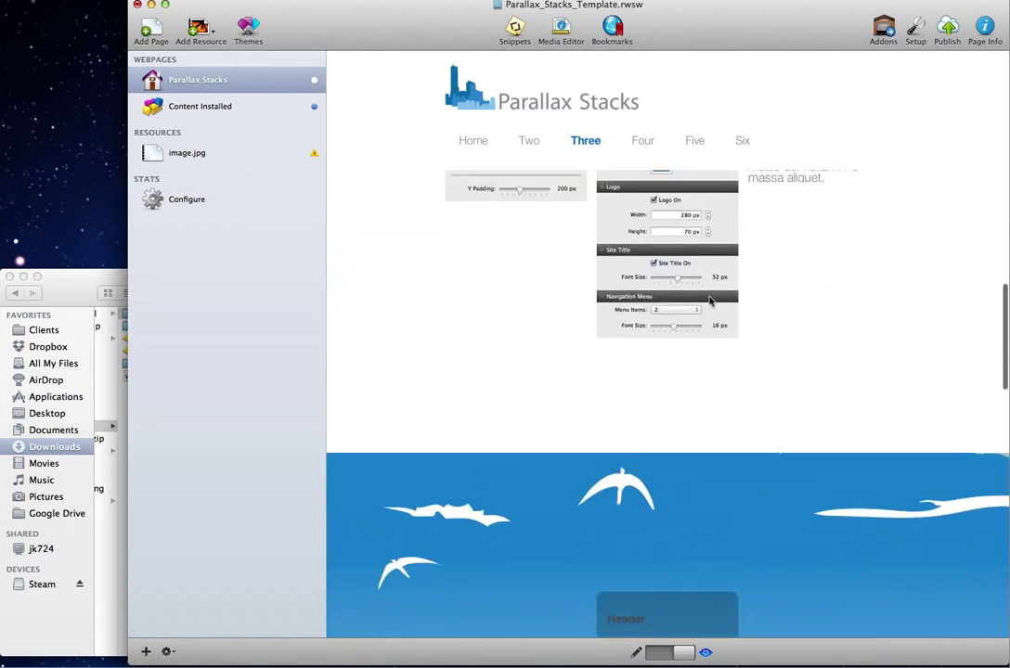
scroll(710, 299, "down", 3)
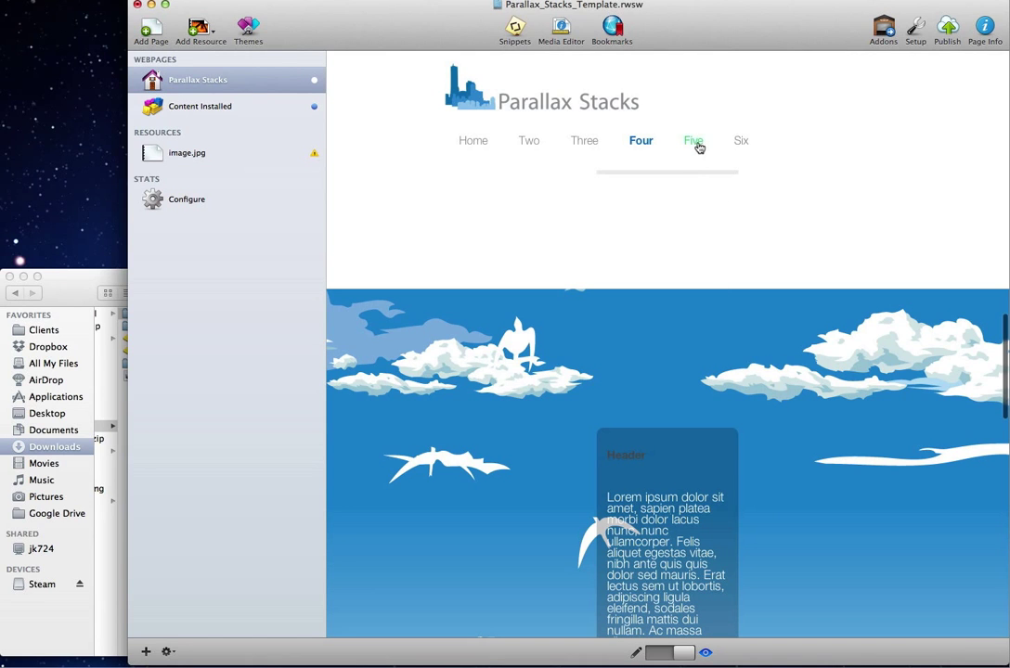
left_click(695, 142)
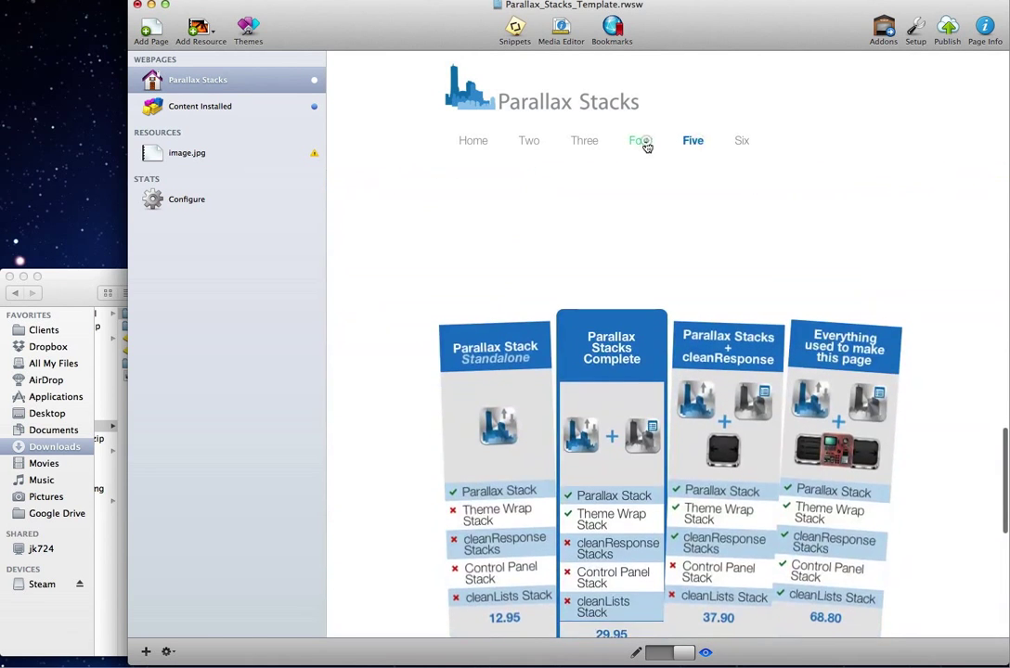
left_click(469, 145)
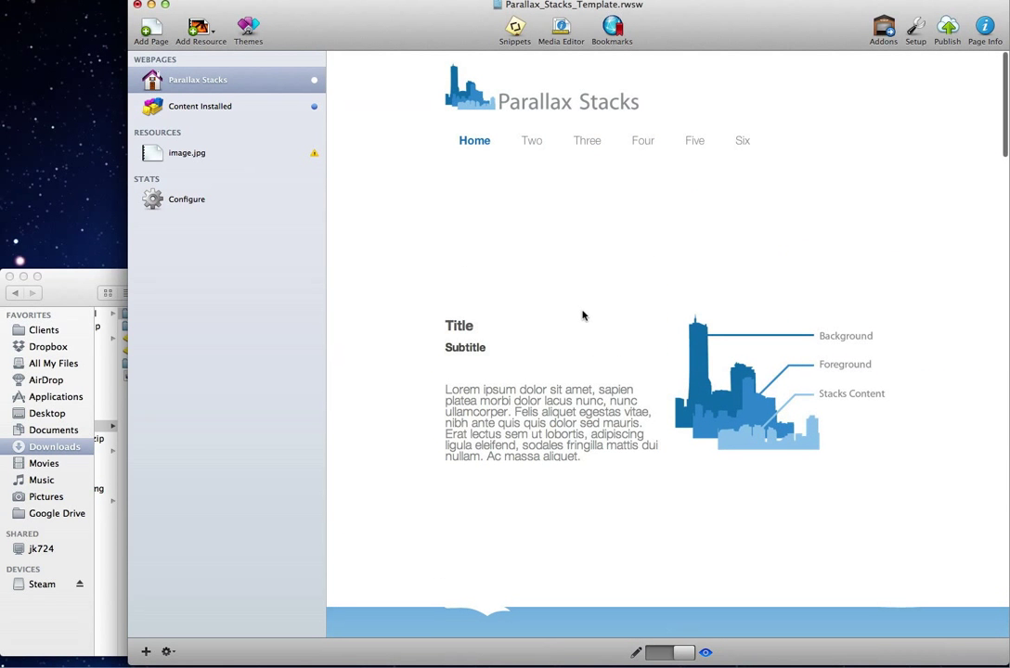
scroll(616, 501, "down", 2)
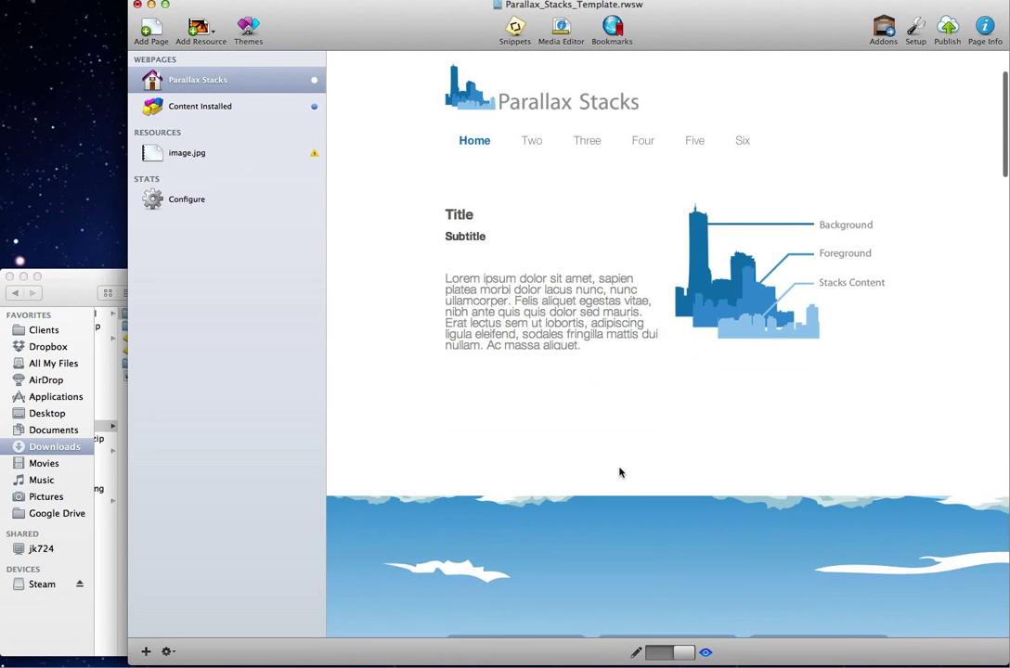
scroll(619, 469, "down", 3)
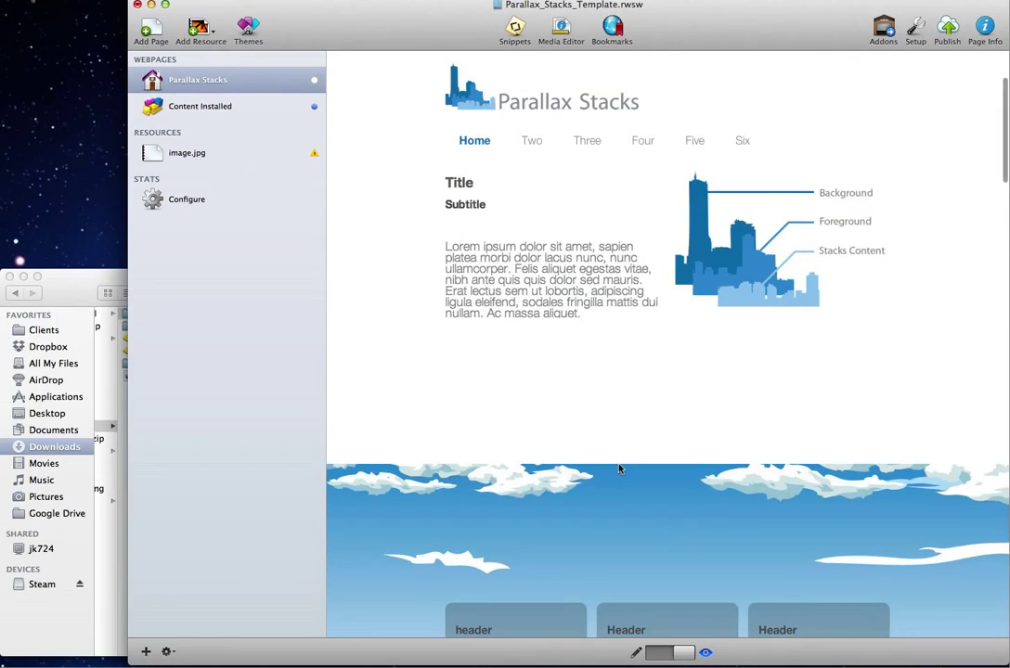
scroll(619, 469, "down", 5)
scroll(619, 465, "down", 5)
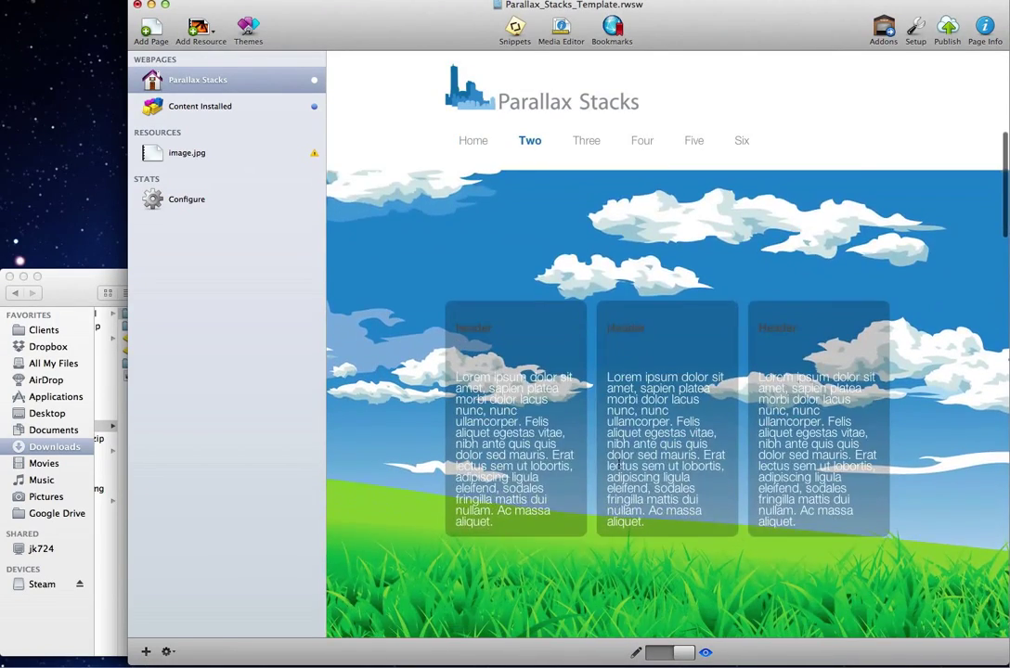
scroll(619, 469, "down", 5)
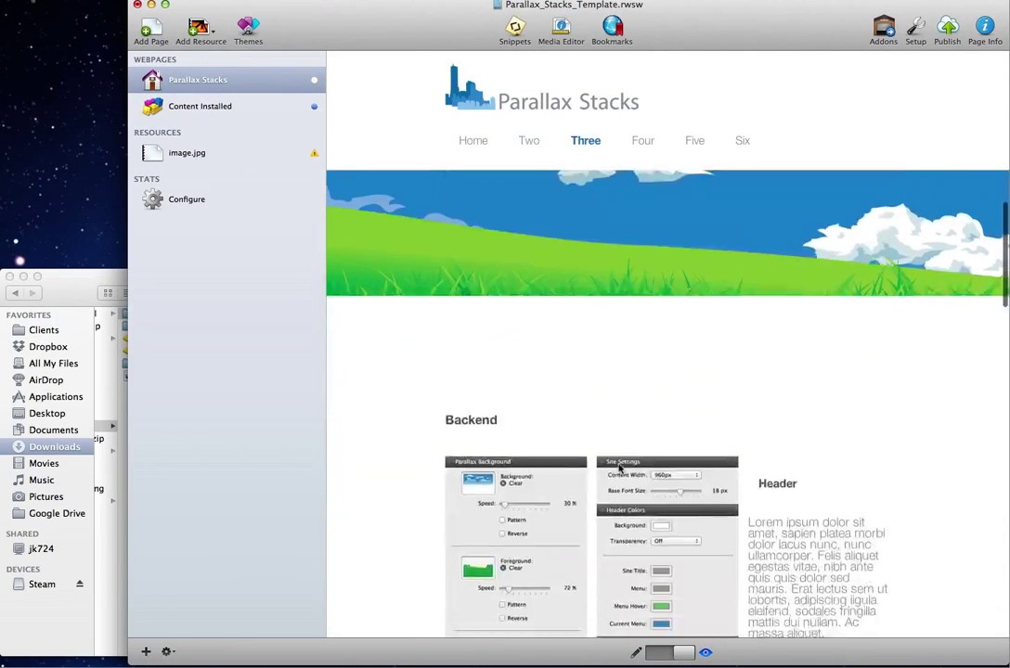
scroll(618, 469, "up", 8)
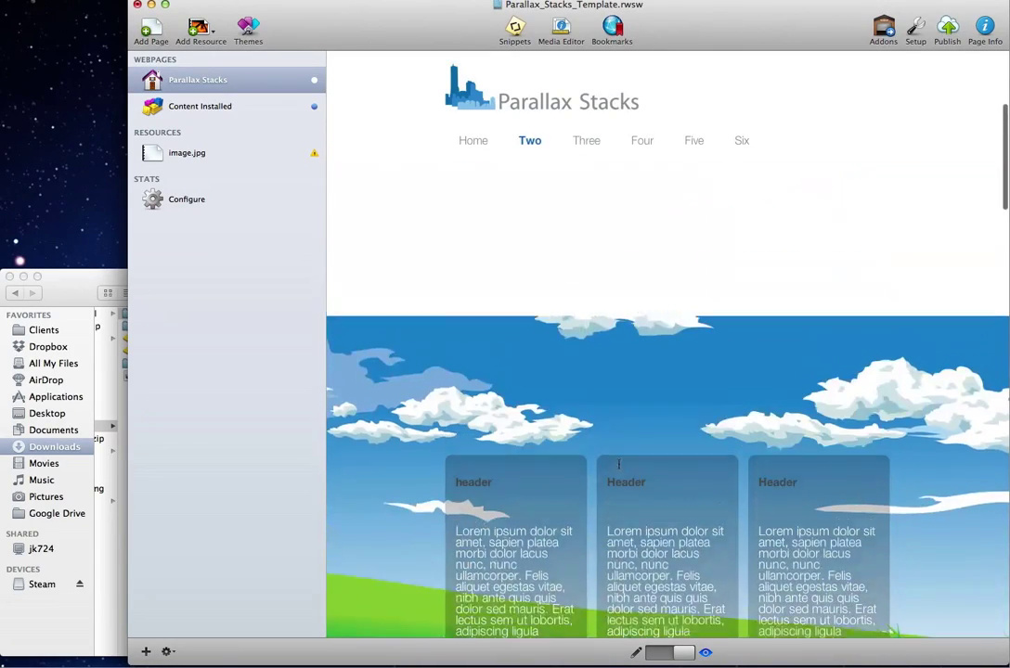
scroll(619, 465, "down", 2)
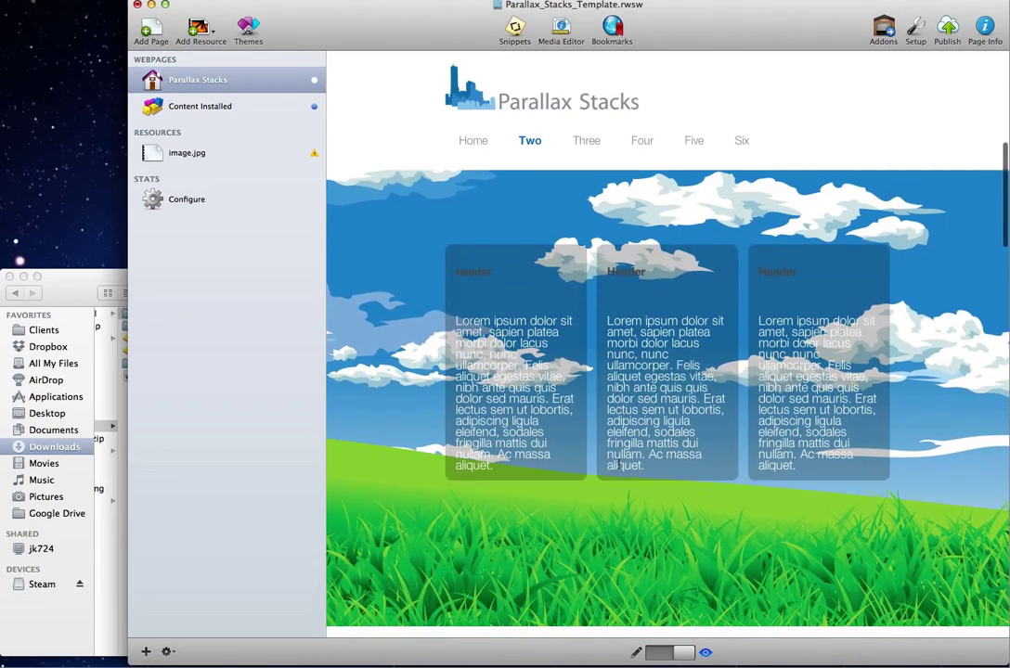
scroll(647, 479, "down", 3)
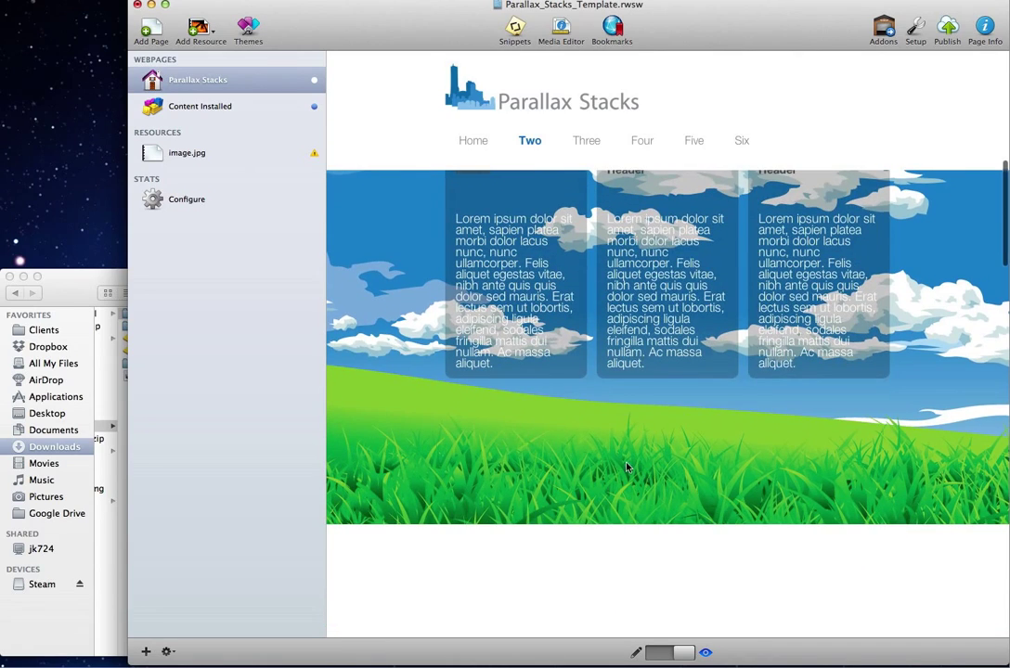
scroll(626, 467, "up", 10)
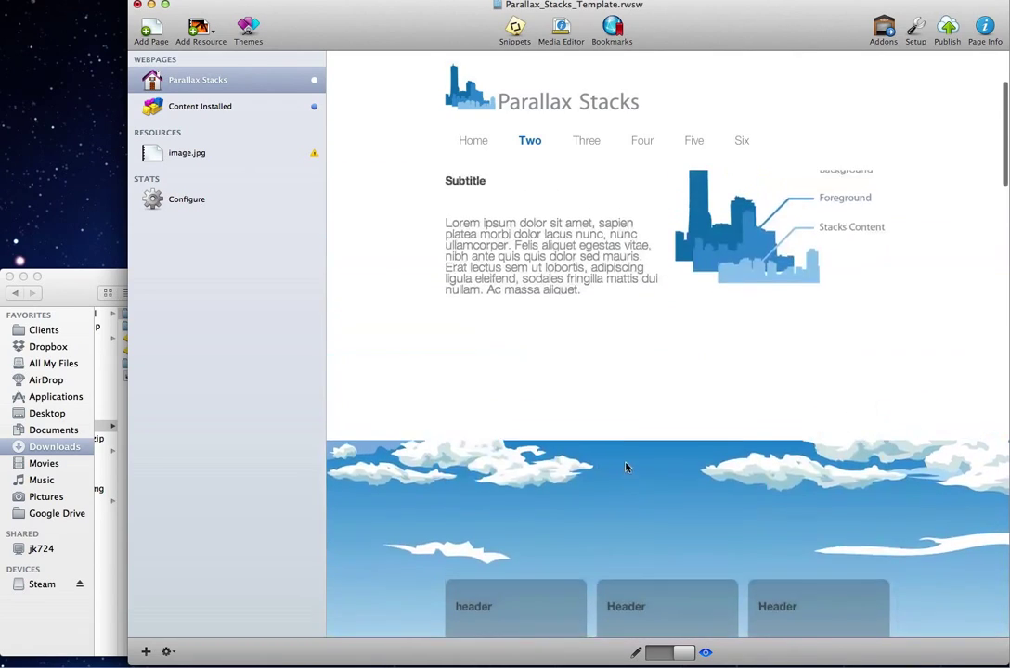
scroll(623, 465, "down", 5)
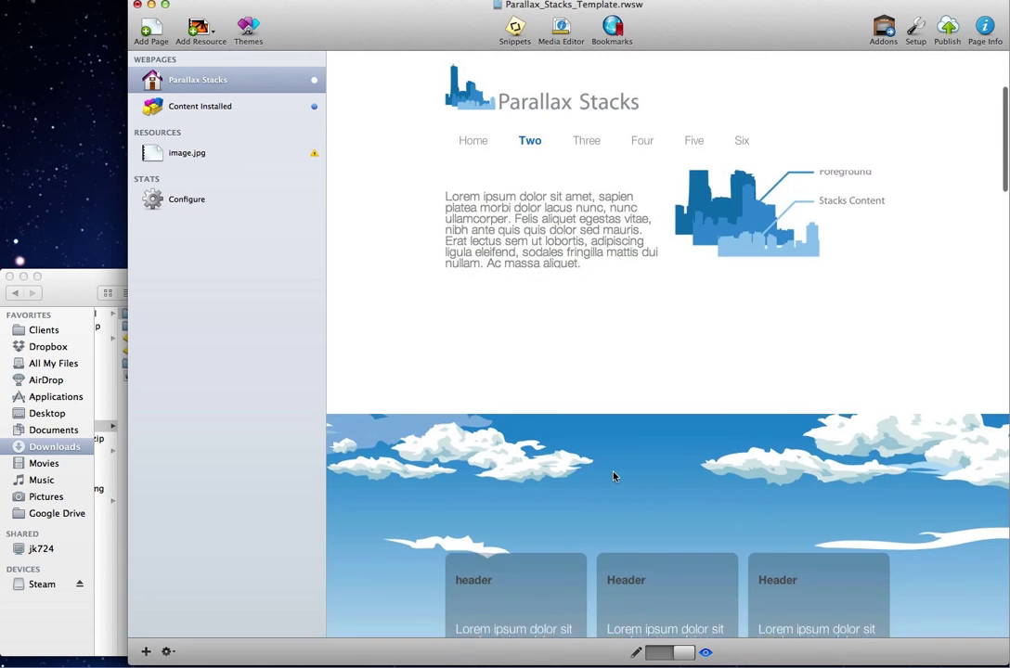
scroll(616, 473, "down", 3)
scroll(620, 422, "down", 4)
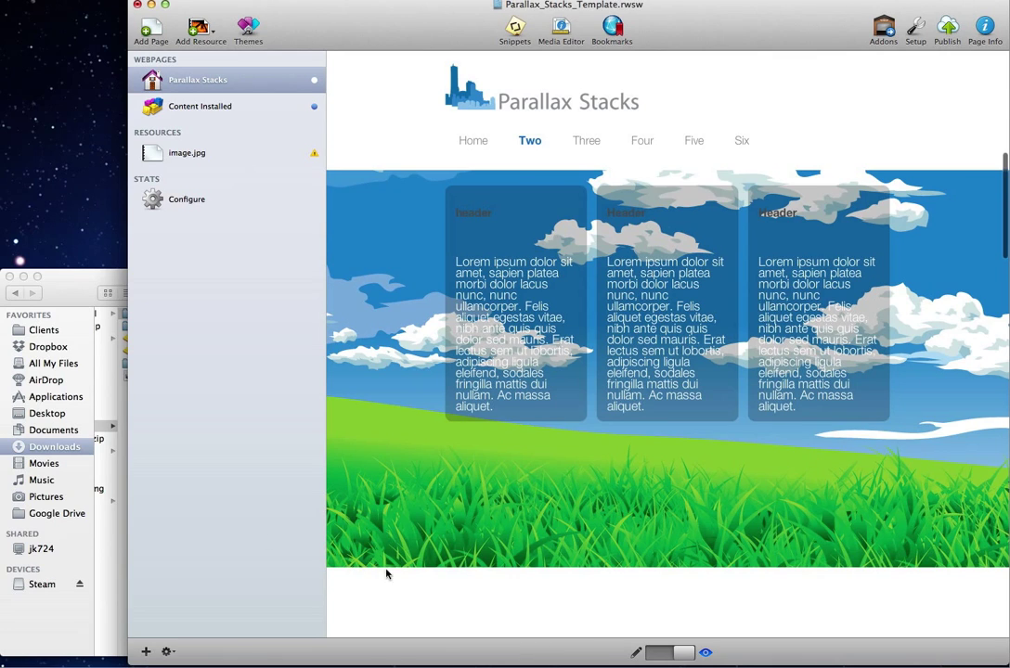
scroll(593, 469, "down", 3)
scroll(589, 470, "up", 10)
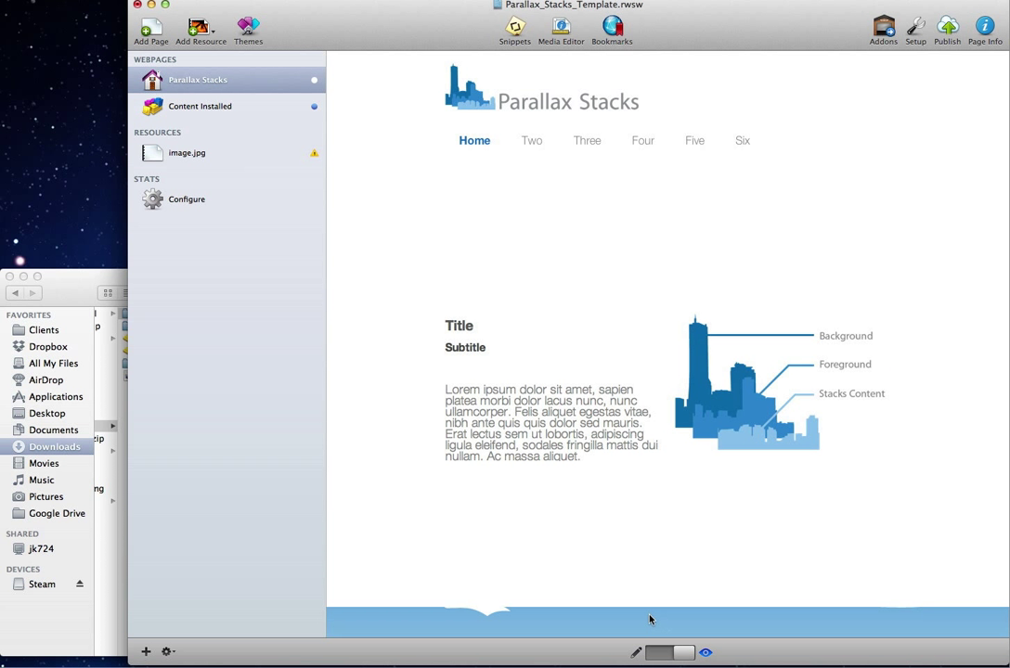
Step: Switch to edit mode on the Content Installed page and select the Parallax Stacks Wrap
left_click(668, 655)
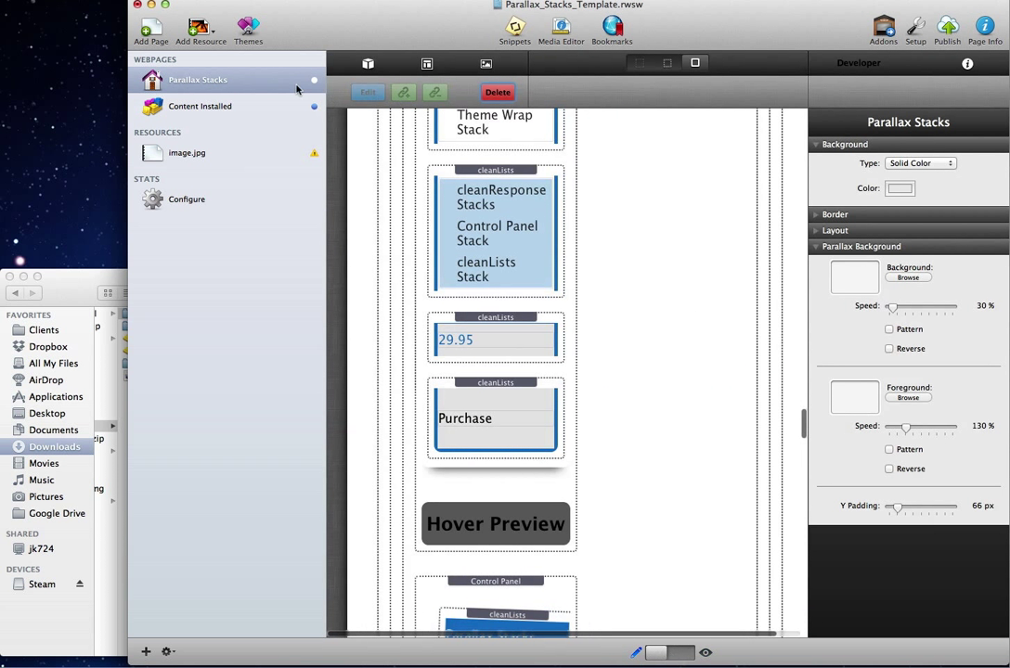
left_click(234, 107)
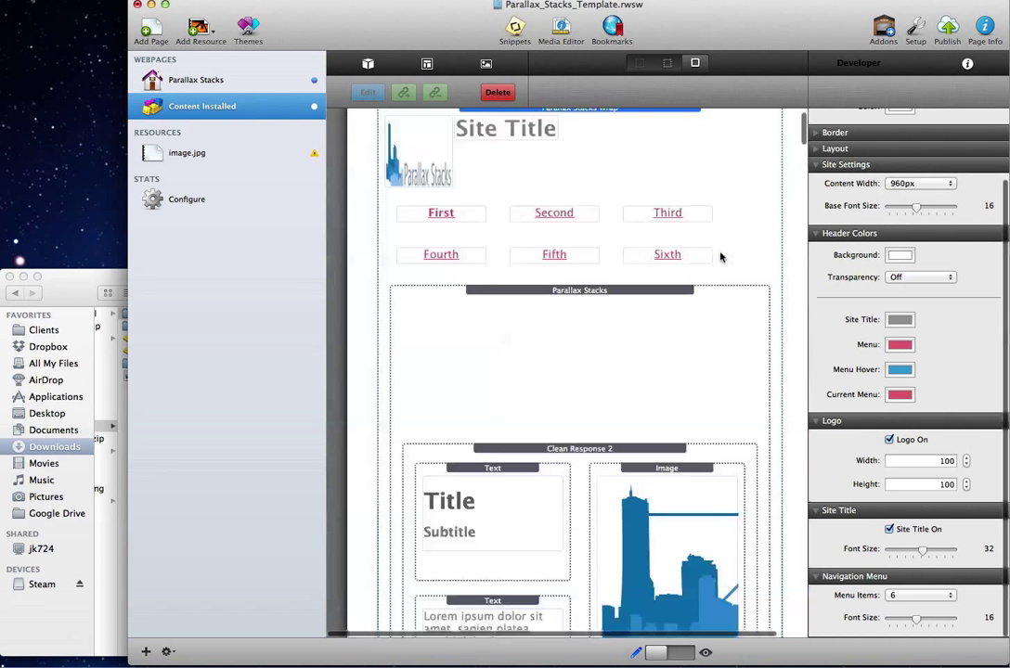
scroll(726, 237, "up", 3)
left_click(761, 198)
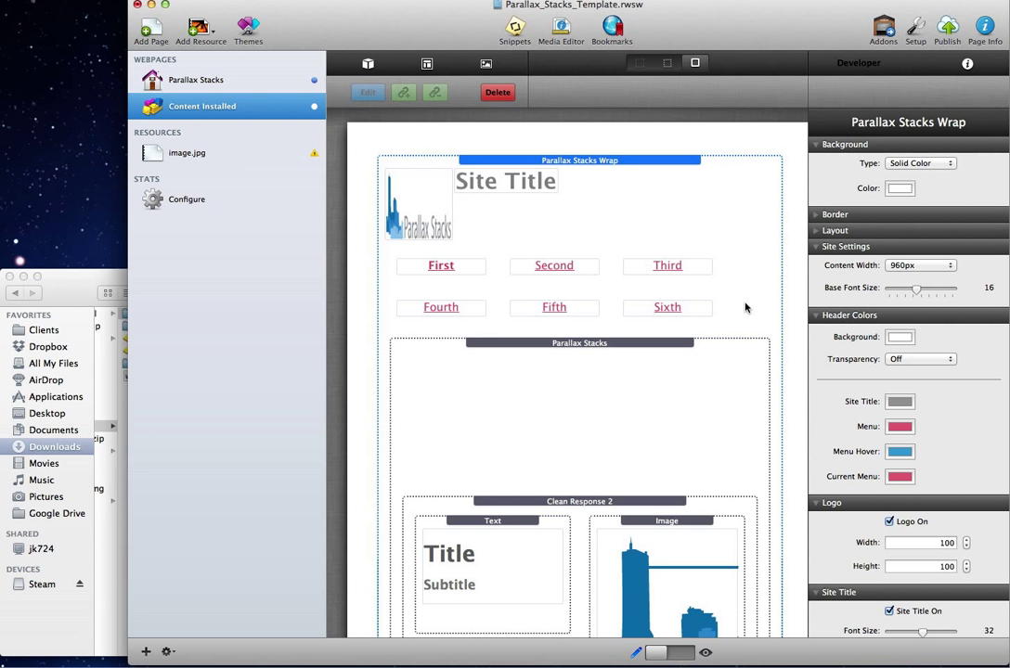
Step: Set the wrap's Background Type to None, then back to Solid Color
left_click(924, 164)
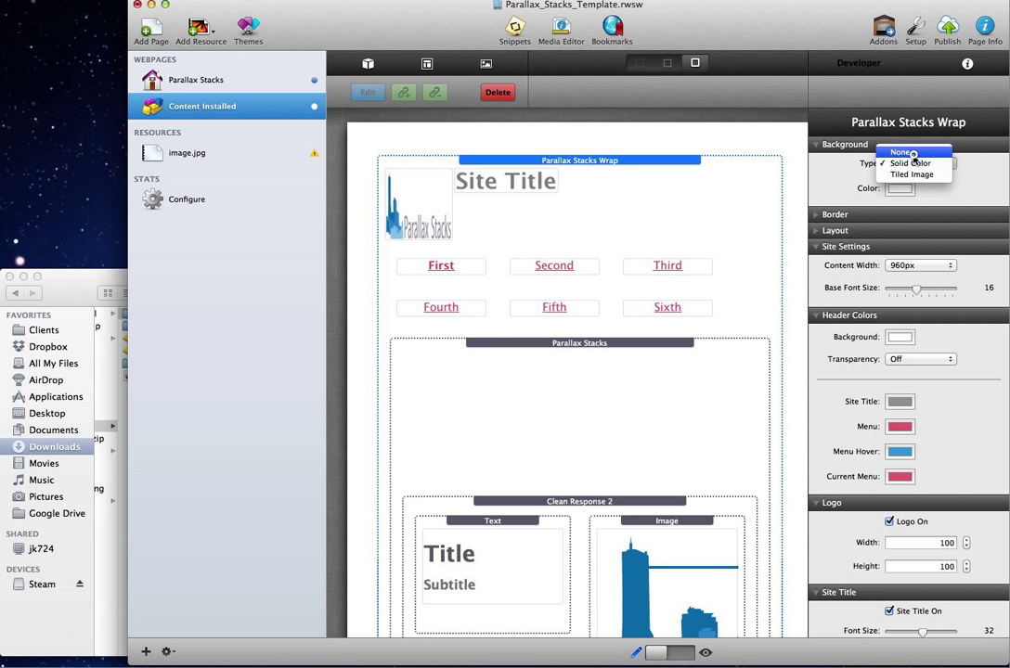
left_click(917, 148)
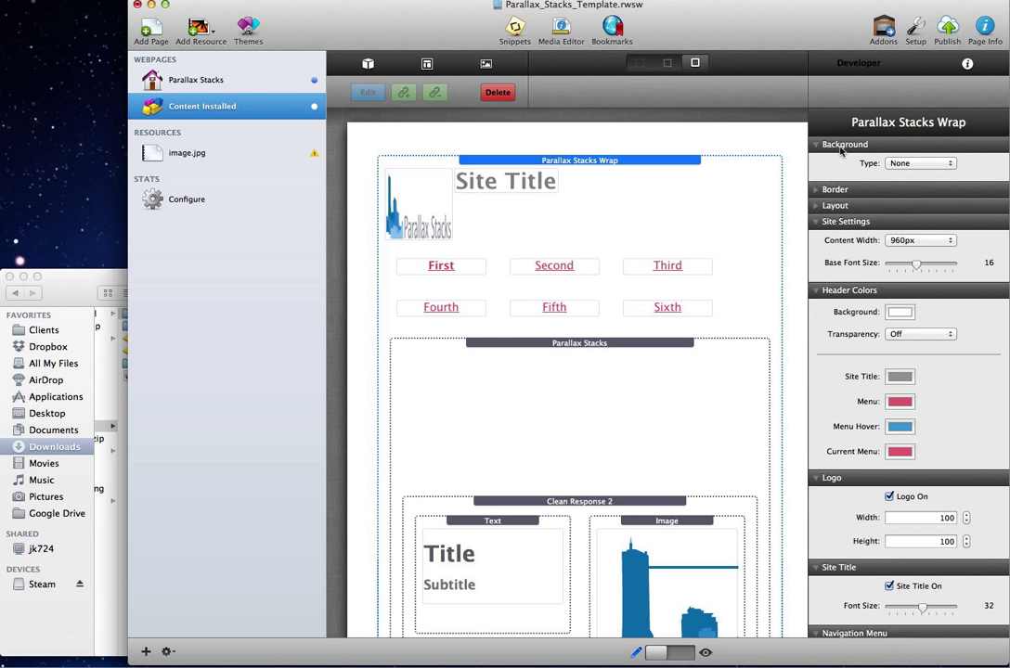
left_click(914, 163)
left_click(909, 175)
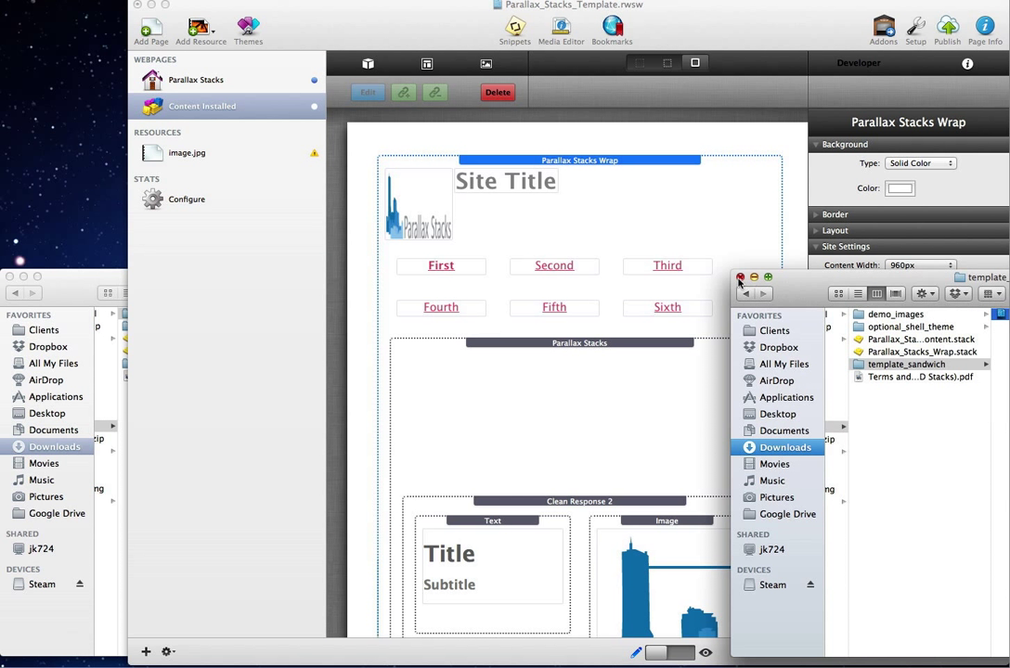
Step: Drop logo.png from the demo_images folder into the header logo placeholder
key("super+w")
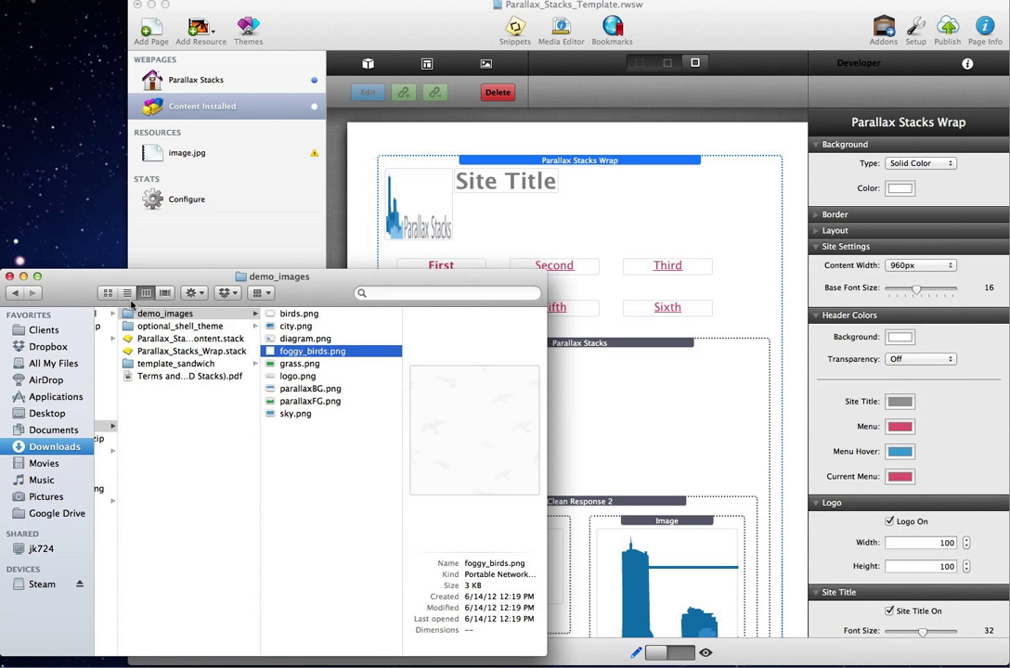
left_click(298, 376)
left_click_drag(299, 376, 426, 215)
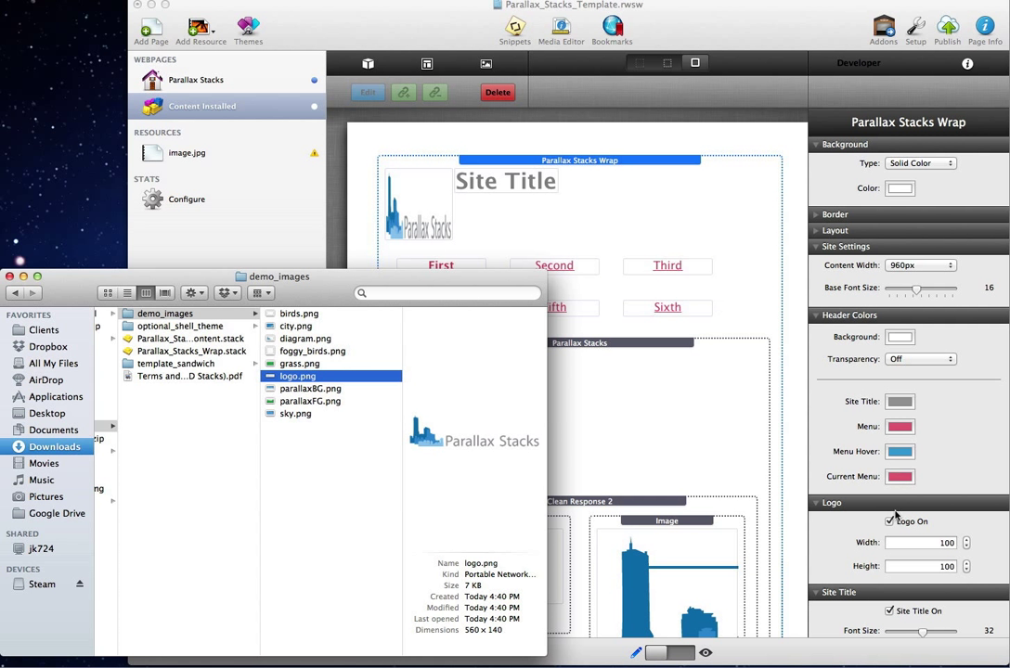
Step: Set the logo width to 280 px and height to 70 px
left_click(942, 544)
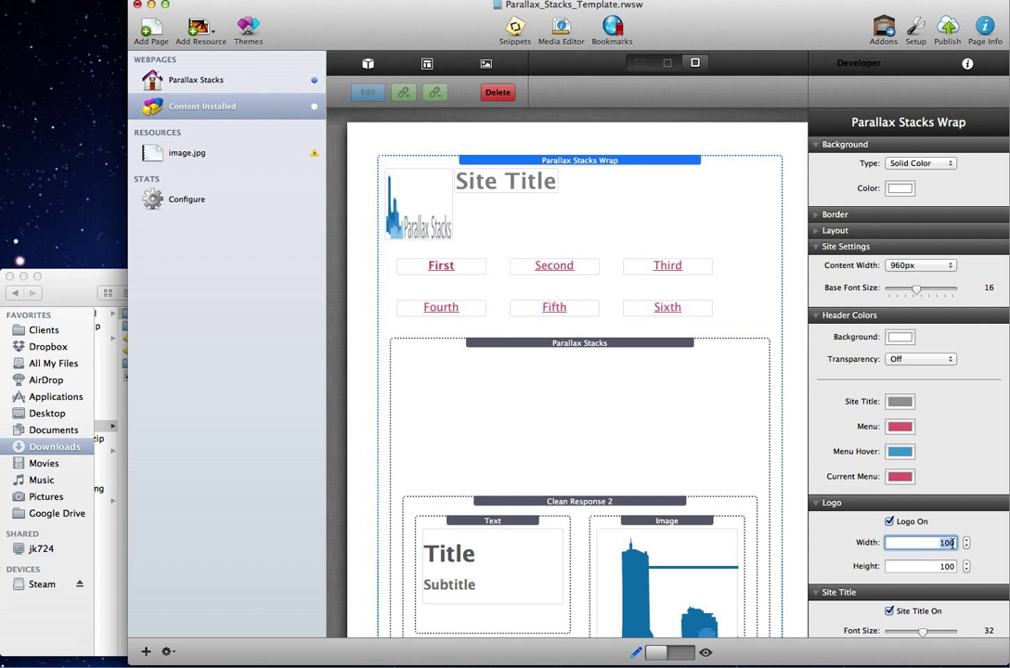
type("280")
left_click(946, 566)
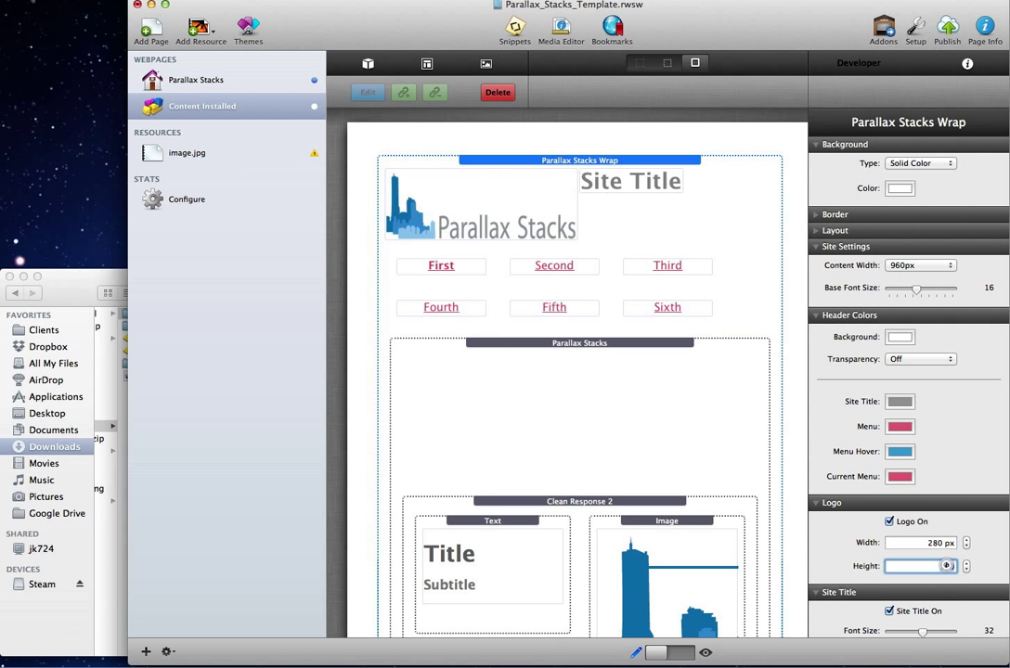
type("70")
left_click(601, 245)
left_click(685, 248)
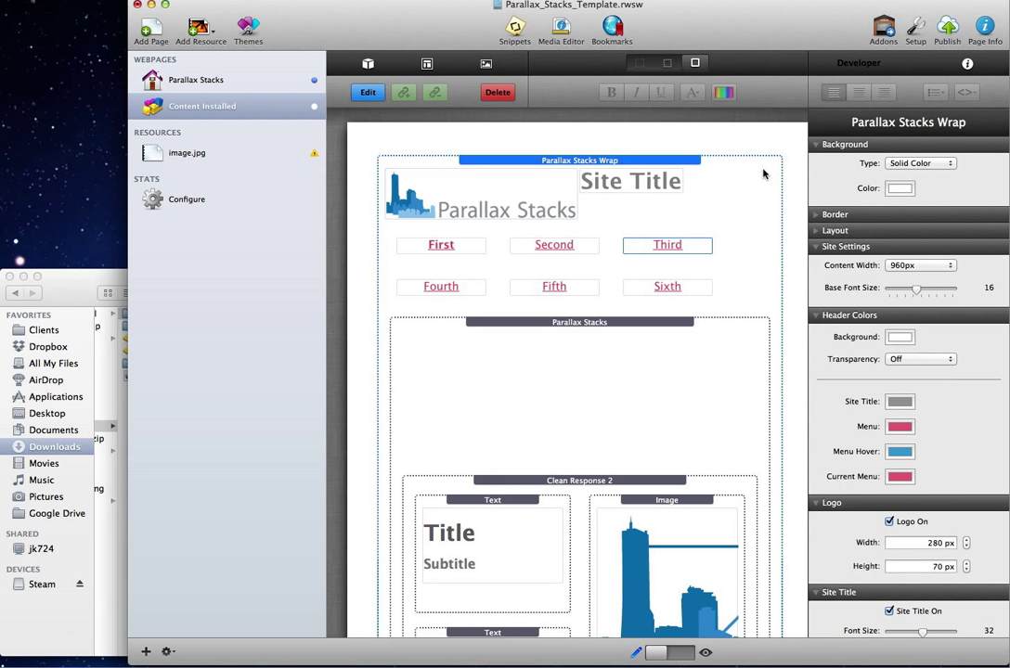
scroll(863, 466, "down", 4)
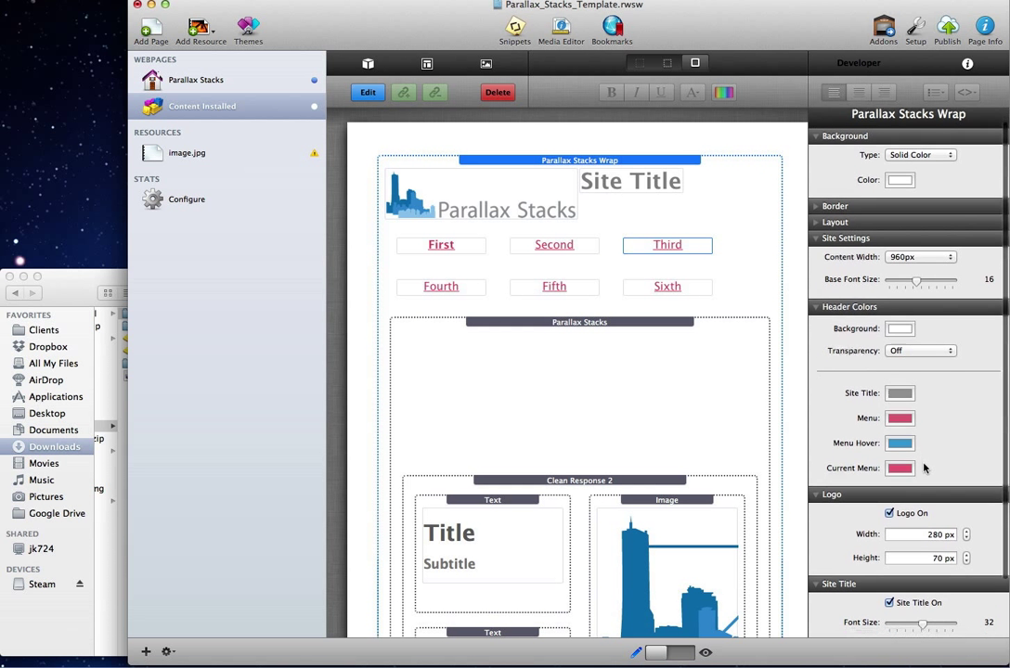
scroll(937, 539, "down", 1)
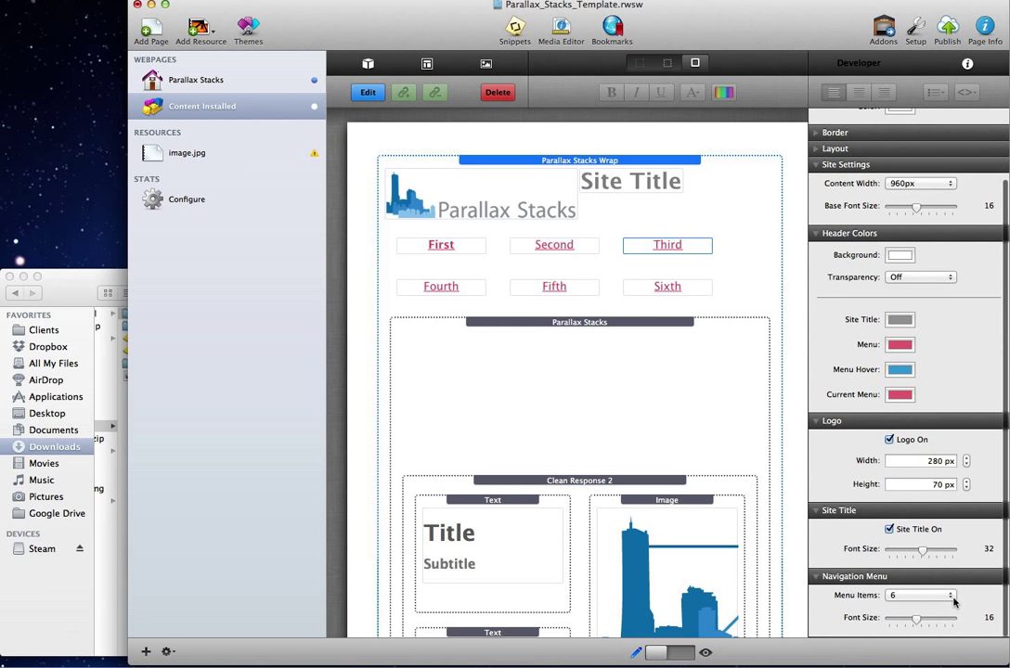
left_click(952, 597)
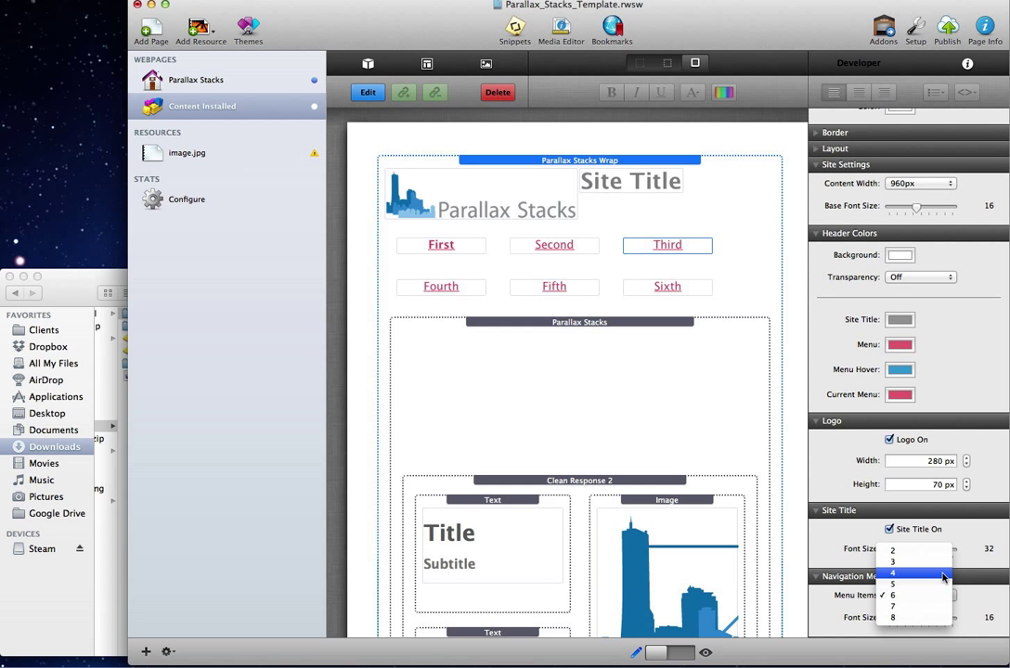
left_click(942, 574)
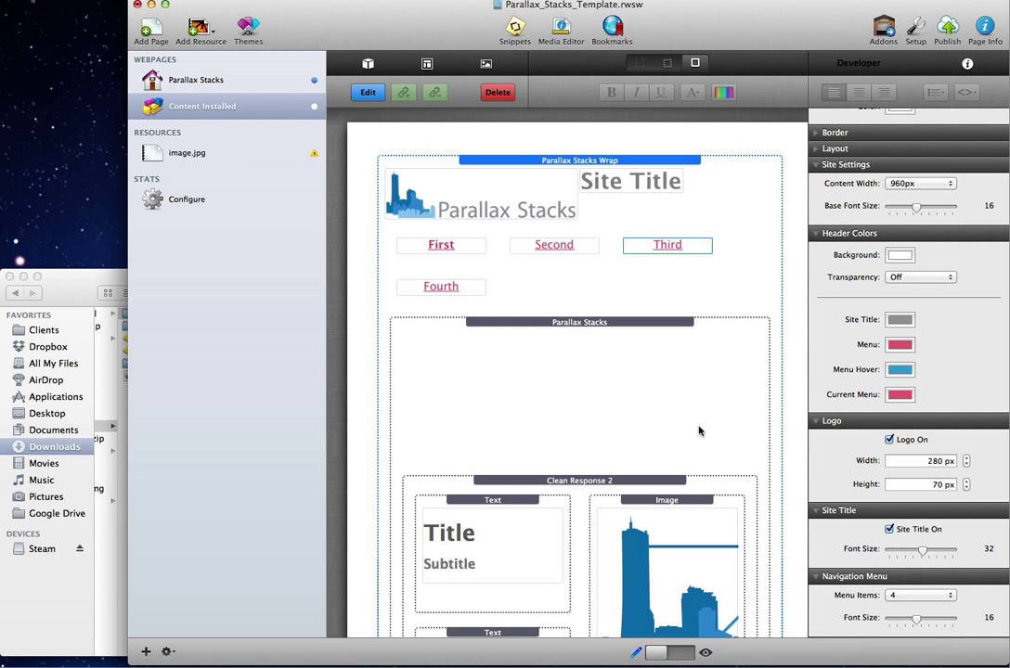
left_click(932, 595)
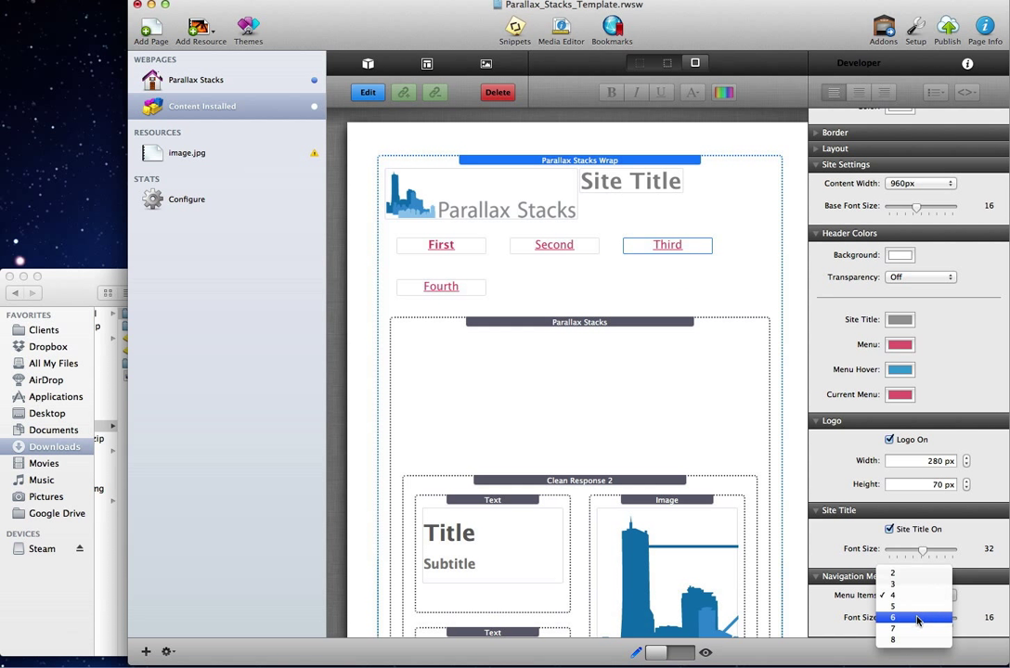
key("Escape")
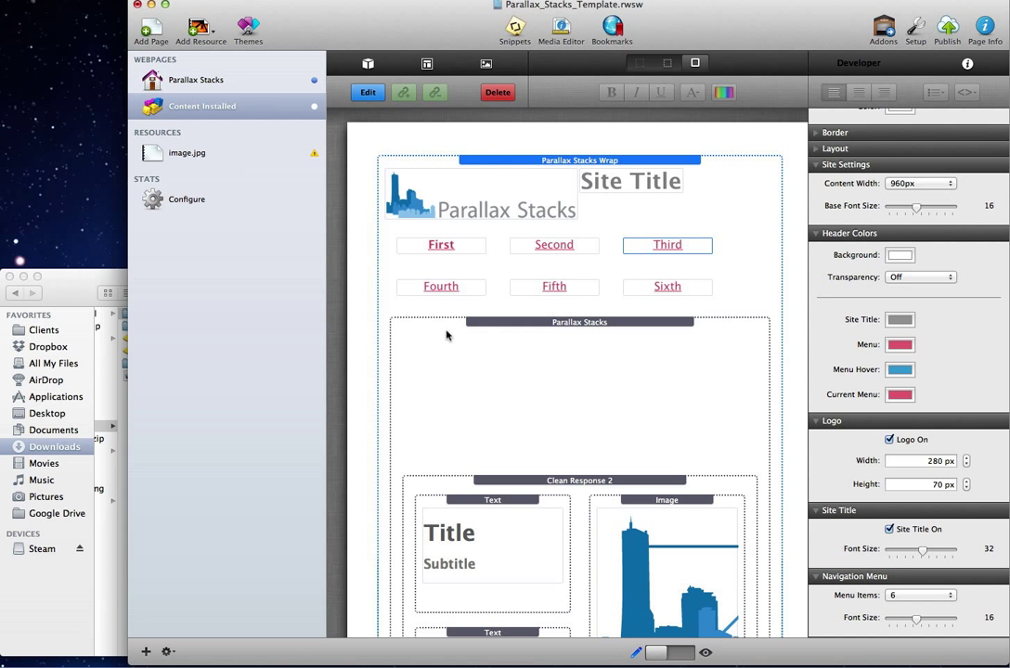
Step: Add a new Stacks page and pick Parallax Stacks Wrap from the Stack Elements library
left_click(151, 33)
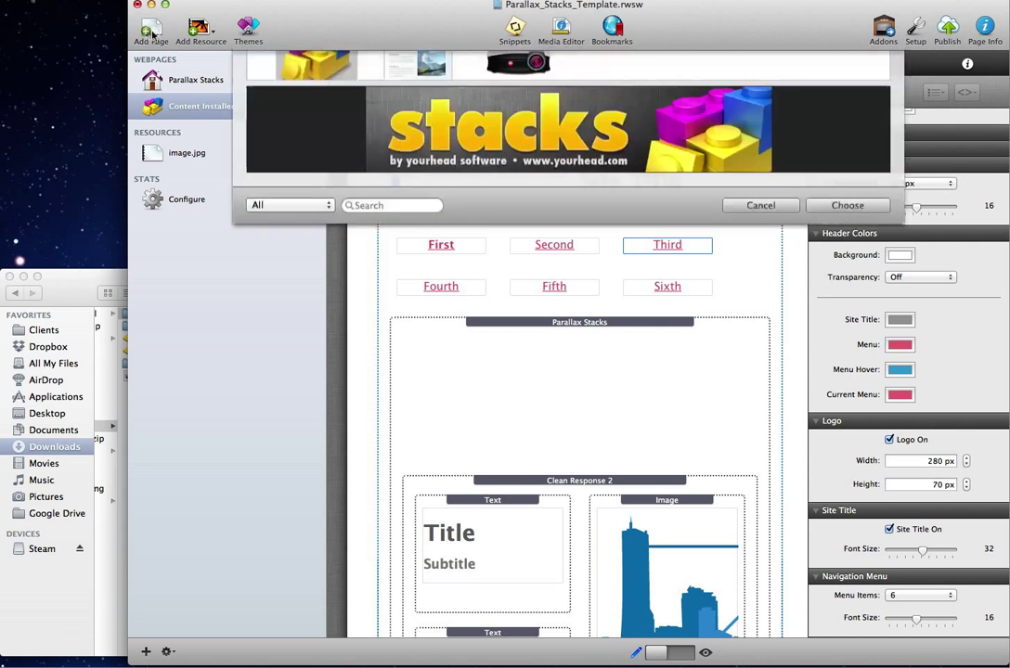
left_click(873, 591)
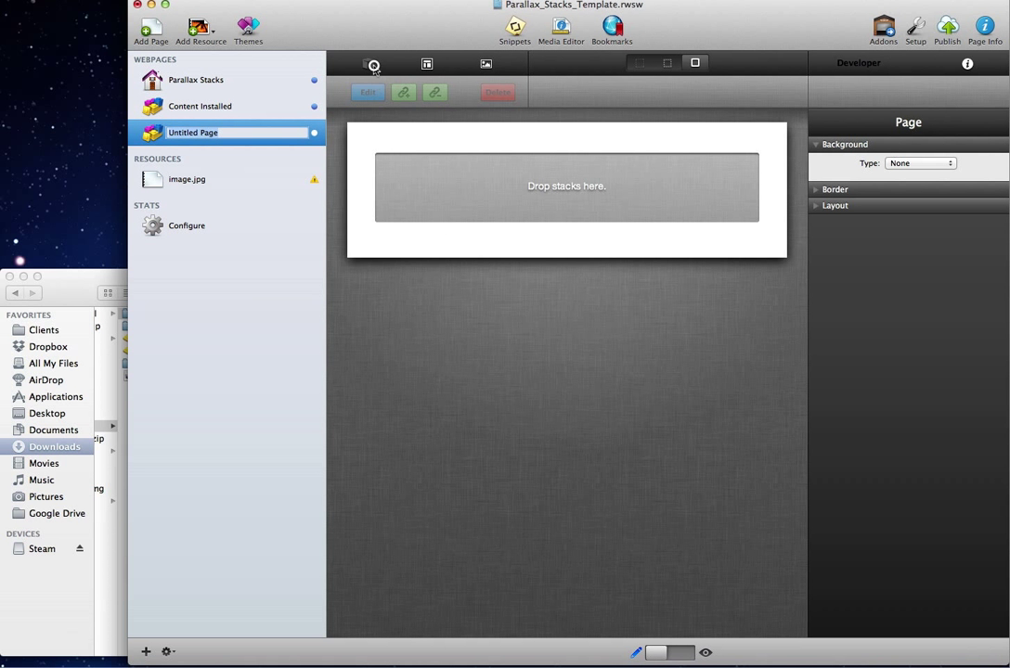
left_click(367, 63)
scroll(399, 445, "down", 2)
left_click(434, 463)
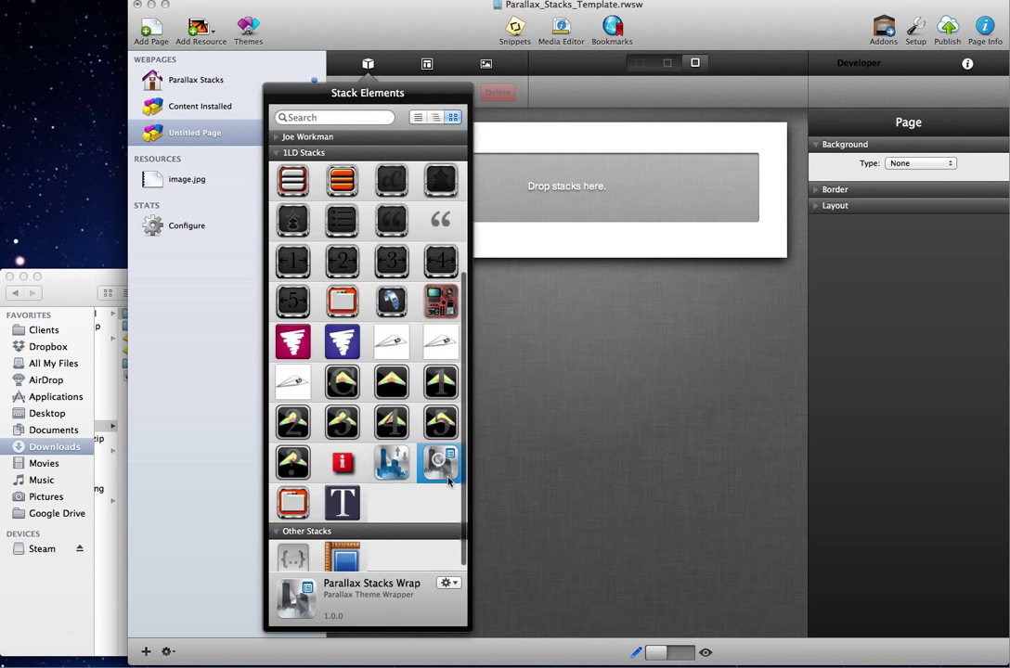
Step: Place a Parallax Stacks Wrap with three Parallax Stacks sections inside it, then close the library
left_click_drag(438, 464, 579, 206)
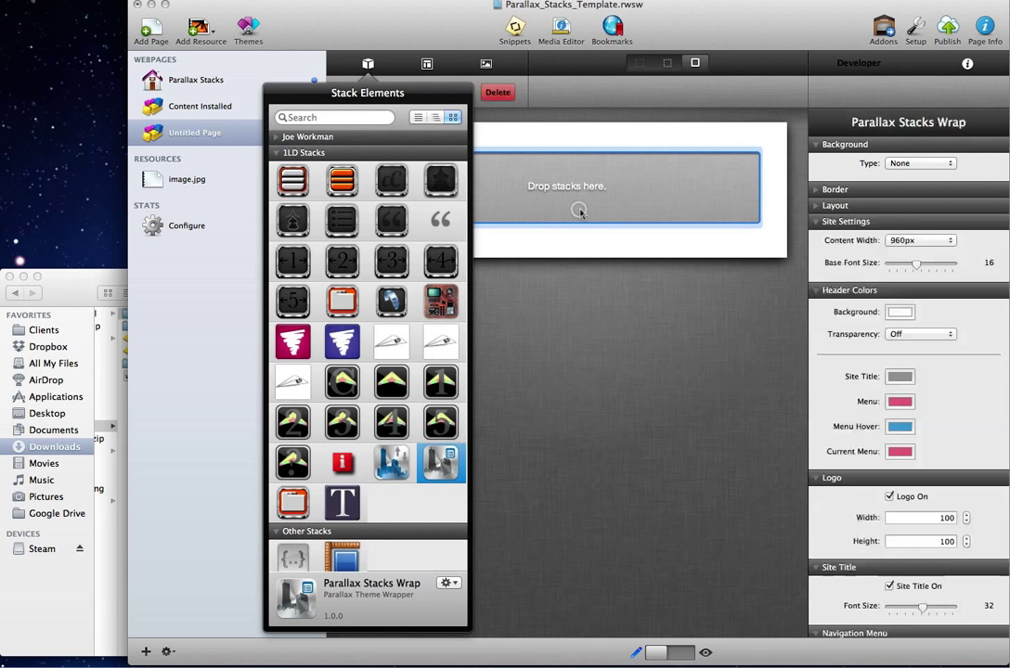
left_click(390, 462)
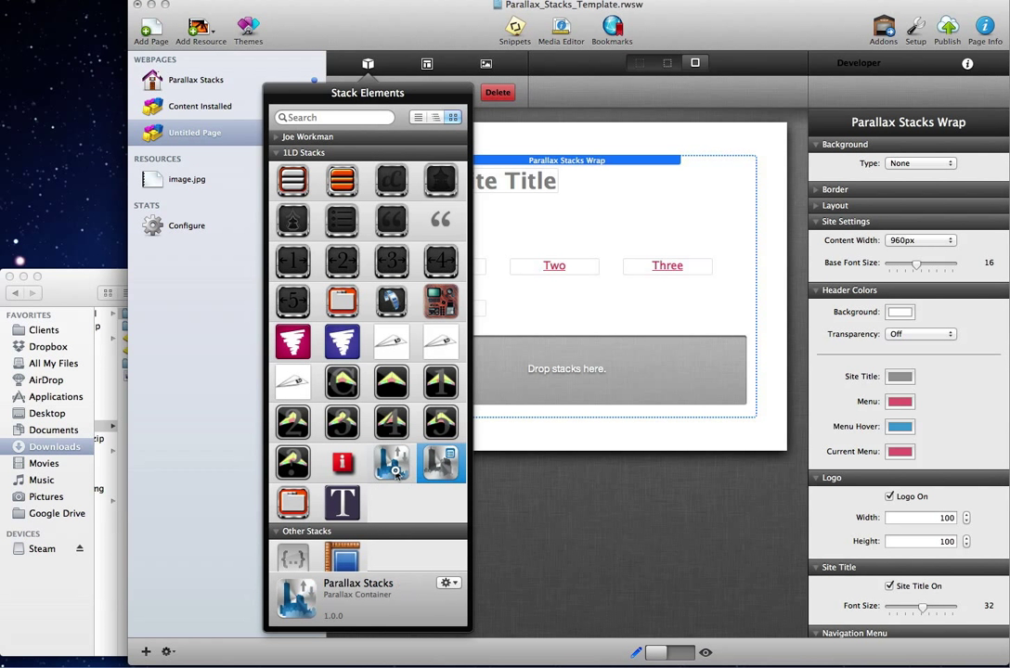
left_click_drag(391, 462, 551, 371)
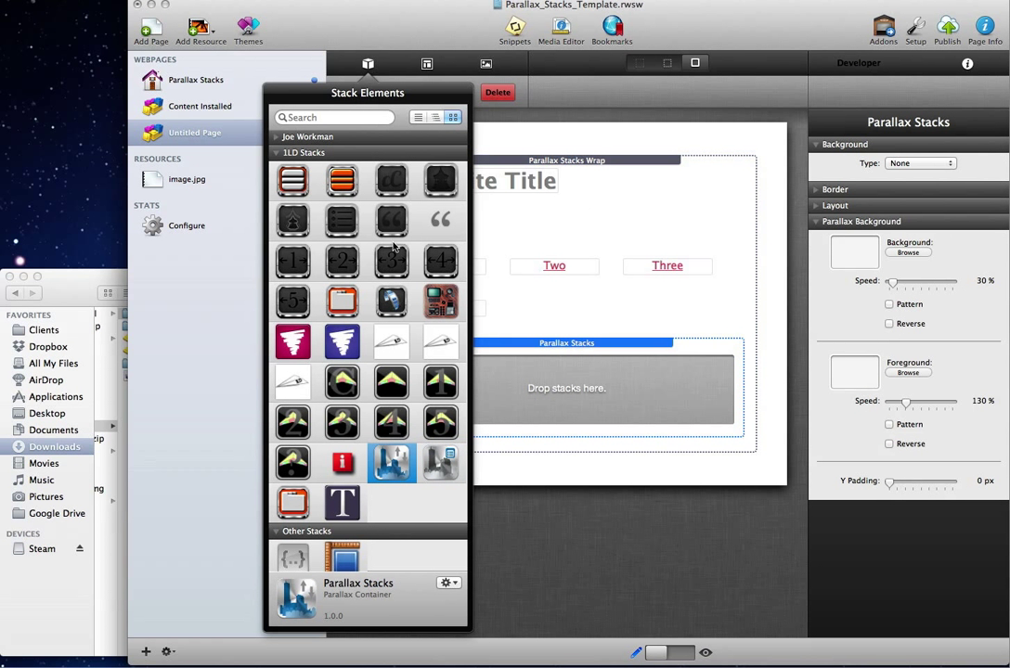
left_click_drag(391, 462, 518, 443)
left_click_drag(406, 470, 523, 549)
left_click(630, 481)
Step: Select each of the three sections and the header wrap, then edit the 'One' menu link text
left_click(625, 478)
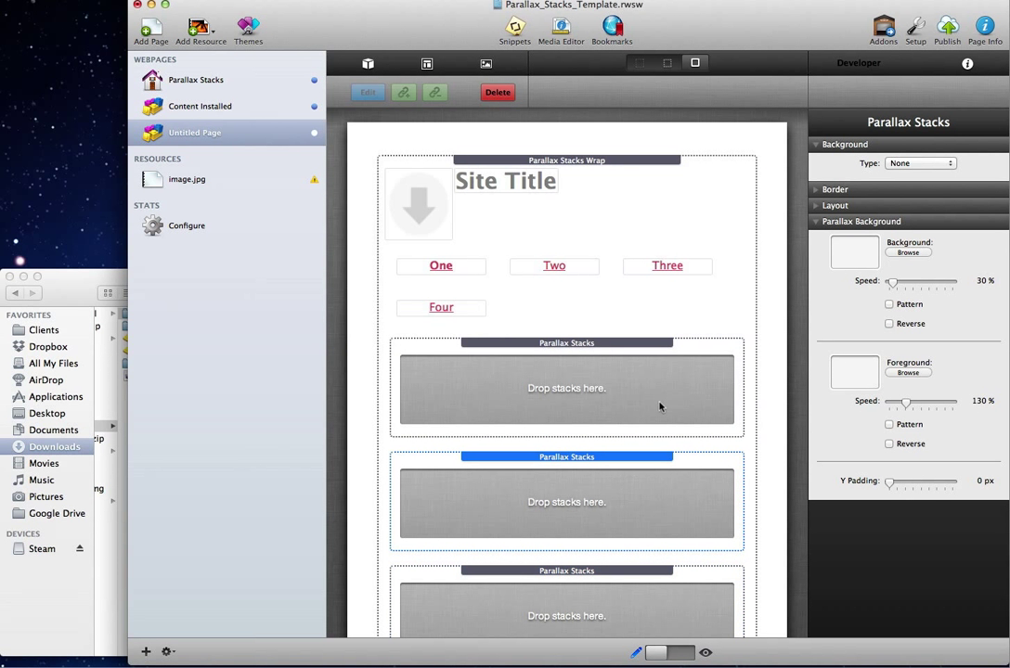
left_click(681, 367)
left_click(703, 494)
scroll(704, 495, "down", 2)
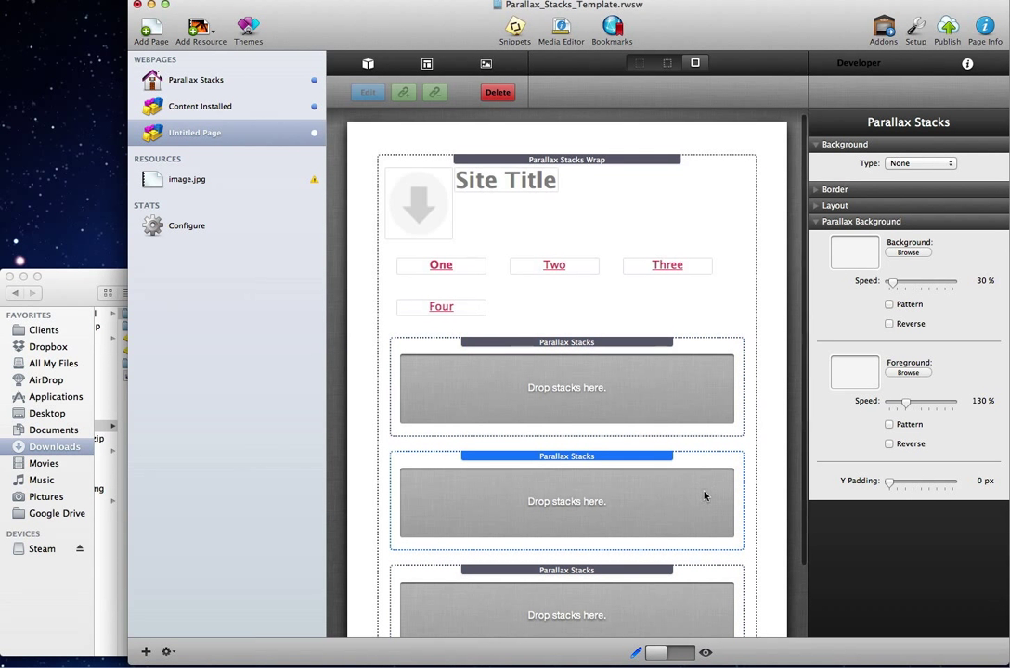
left_click(681, 557)
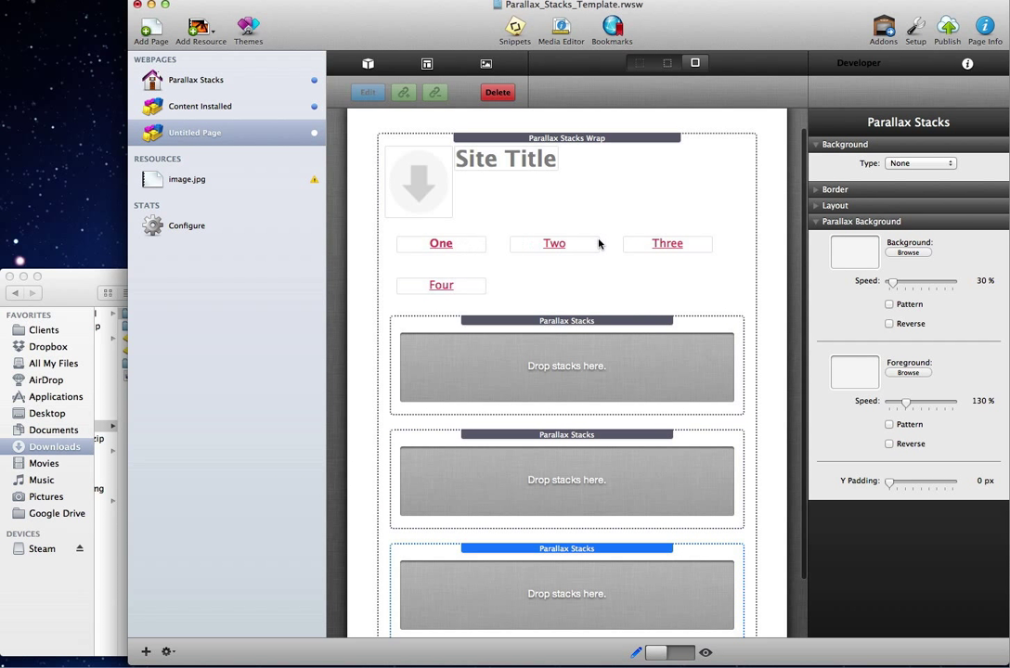
left_click(462, 248)
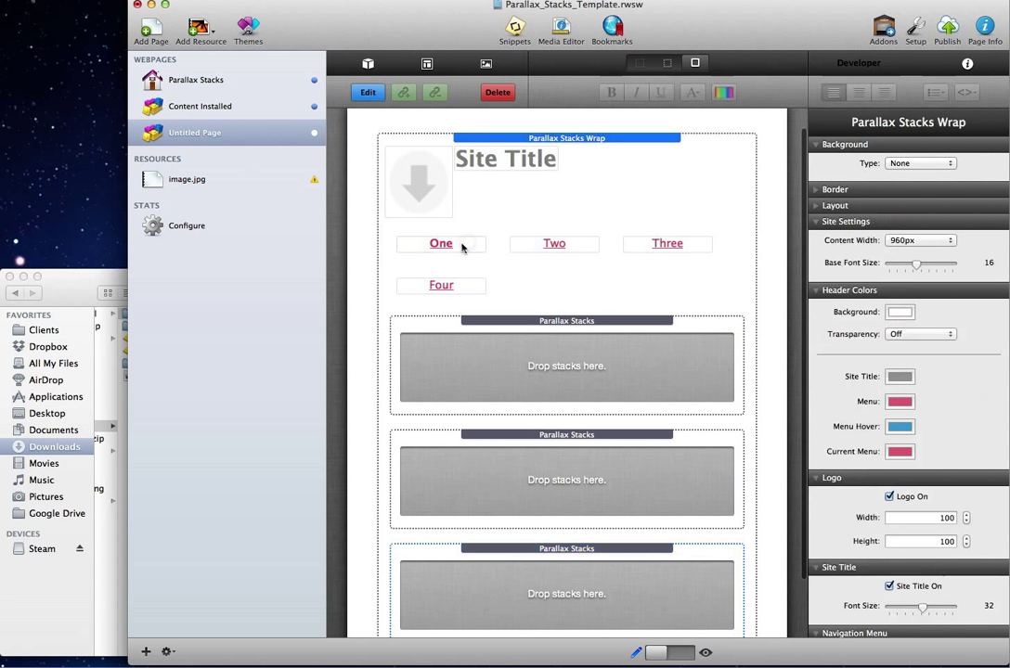
double_click(459, 245)
double_click(397, 243)
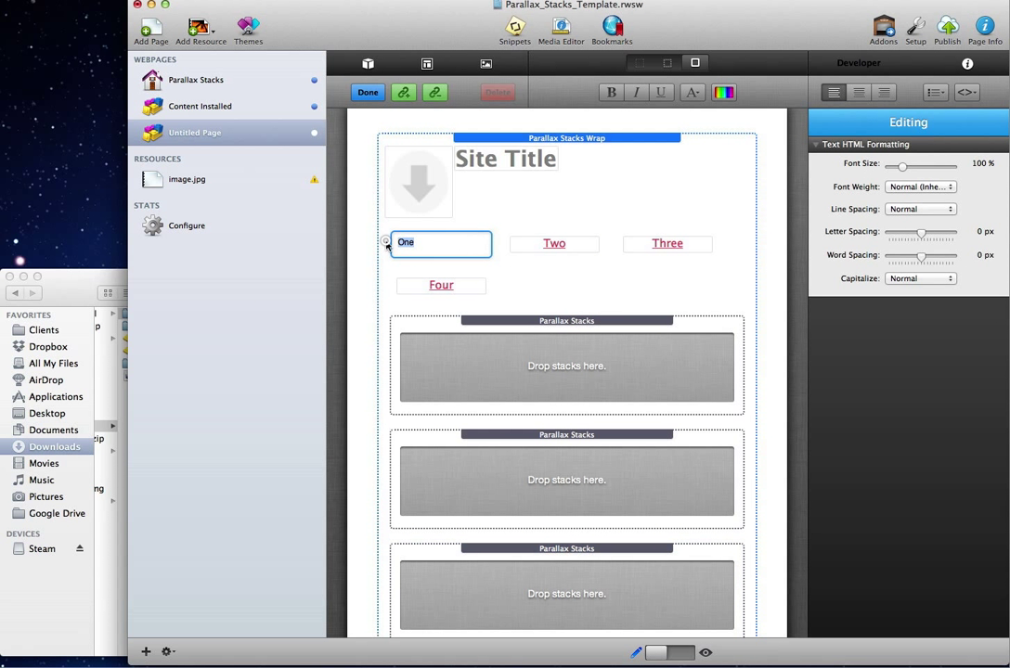
left_click(713, 158)
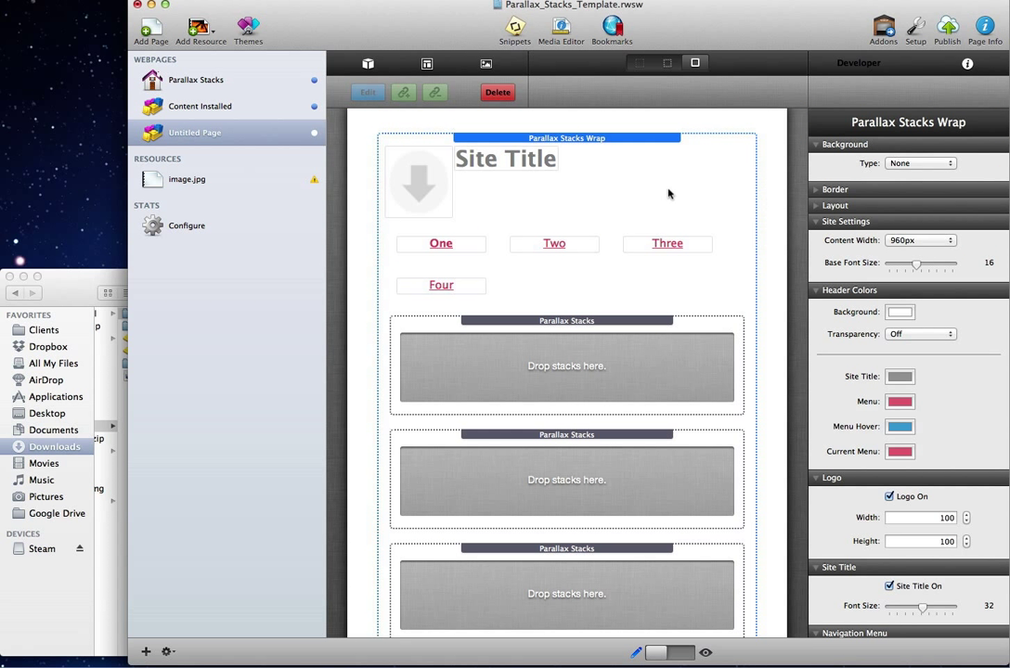
Step: Go back to the Content Installed page
mouse_move(298, 162)
scroll(420, 311, "down", 2)
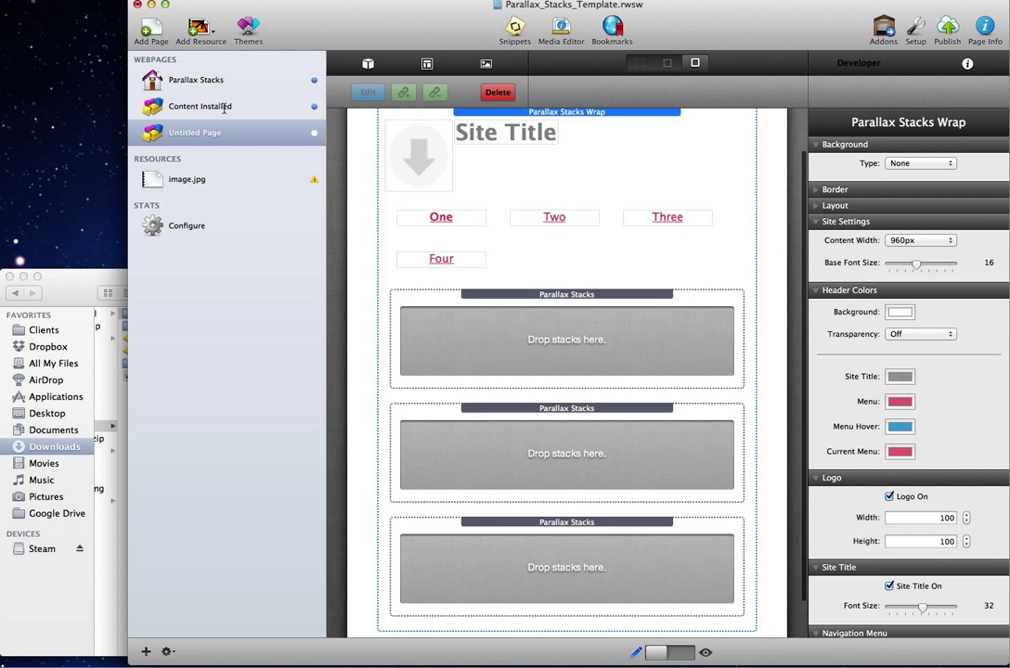
left_click(225, 108)
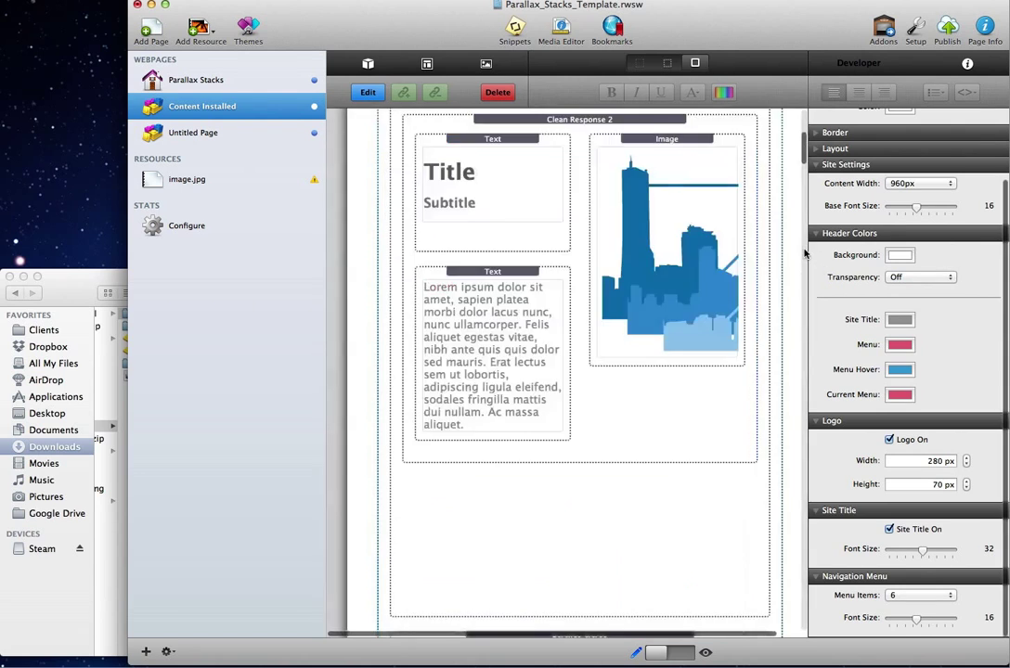
Step: Clear the sky background and grass foreground images from the first parallax section
scroll(473, 213, "down", 3)
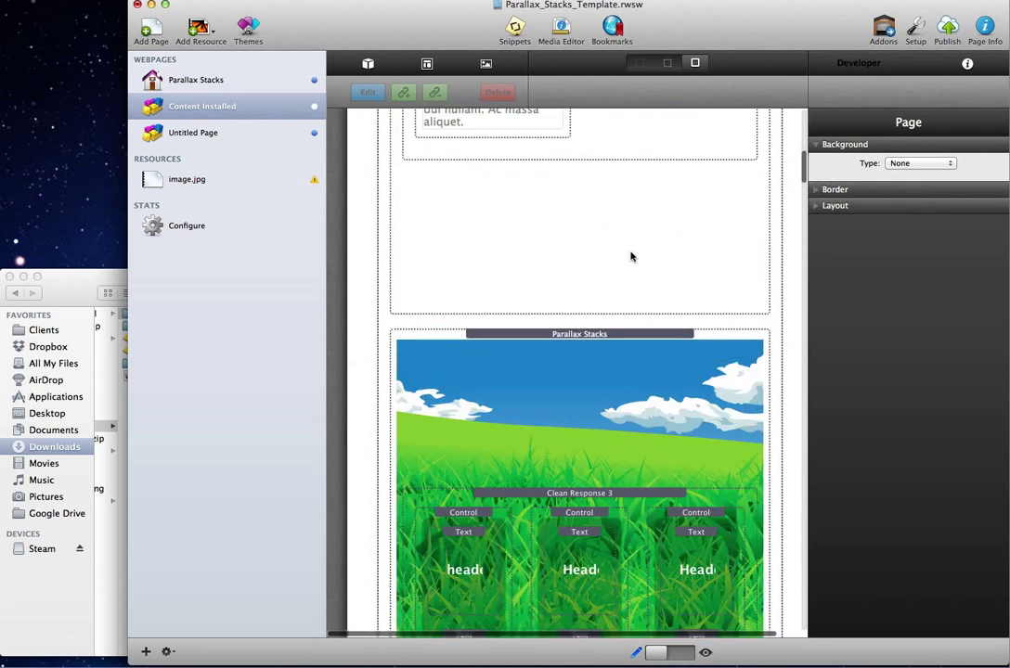
left_click(761, 337)
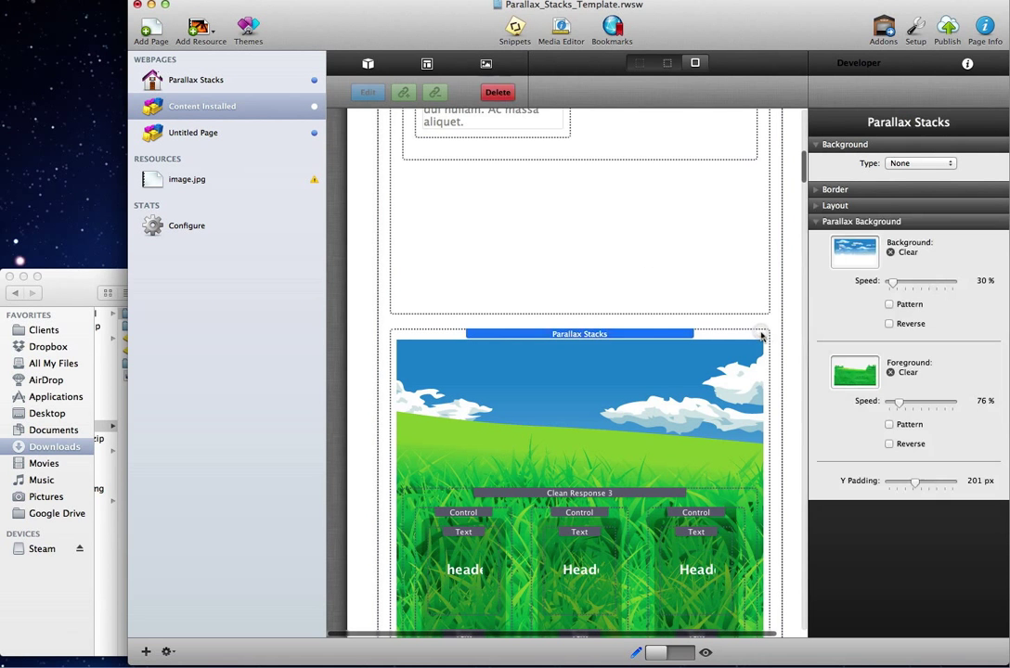
left_click(890, 252)
left_click(890, 372)
Step: Clear the background and foreground images from the birds parallax section
scroll(668, 393, "down", 3)
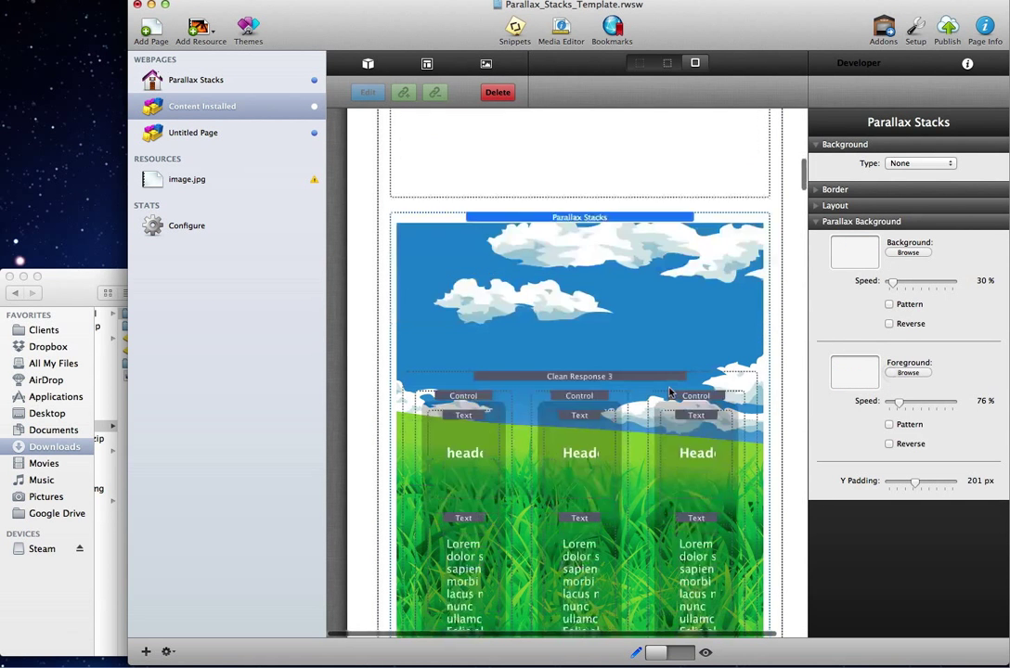
scroll(669, 392, "down", 20)
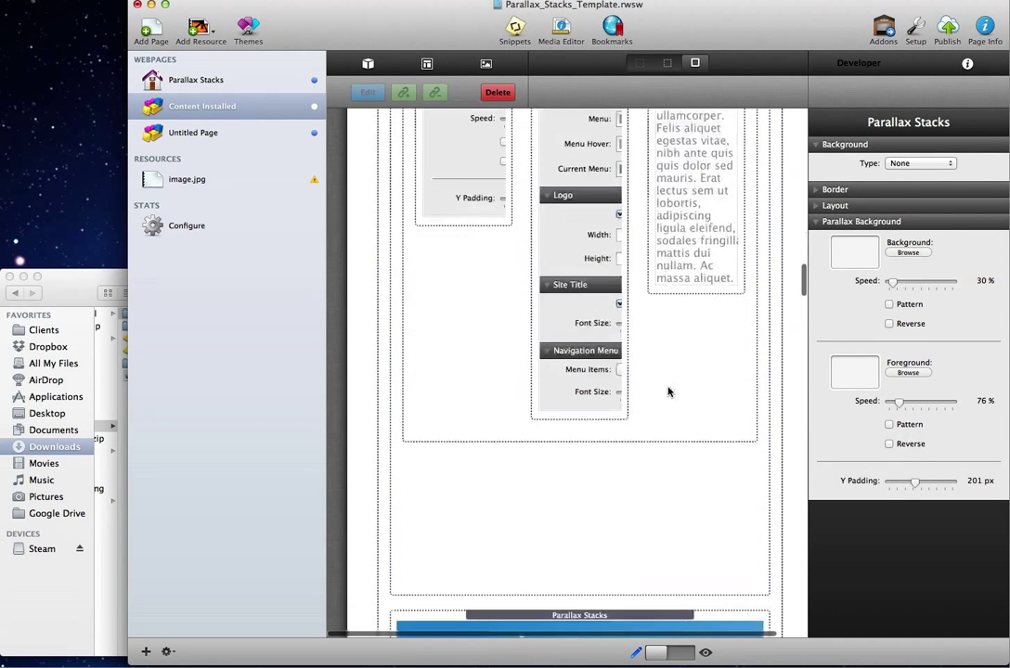
scroll(669, 393, "down", 10)
left_click(765, 226)
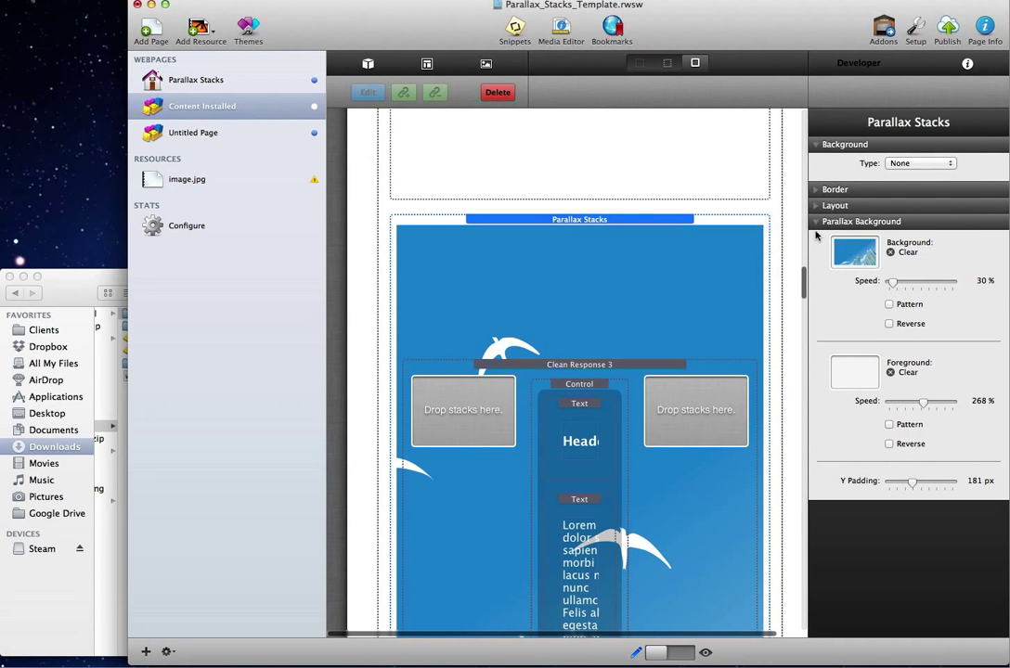
left_click(890, 253)
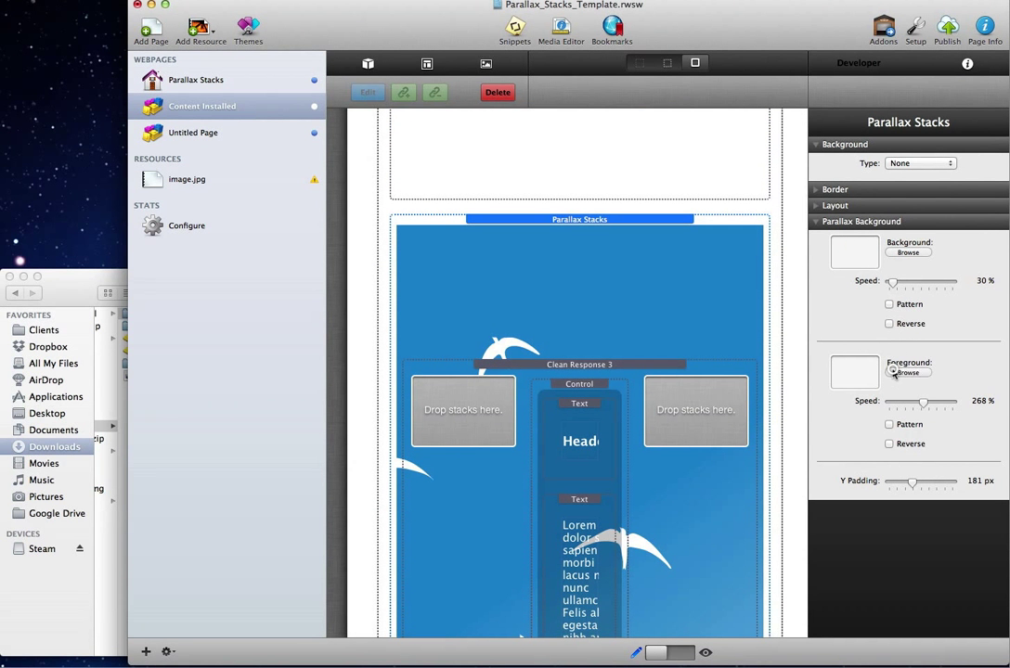
left_click(890, 372)
scroll(557, 190, "up", 20)
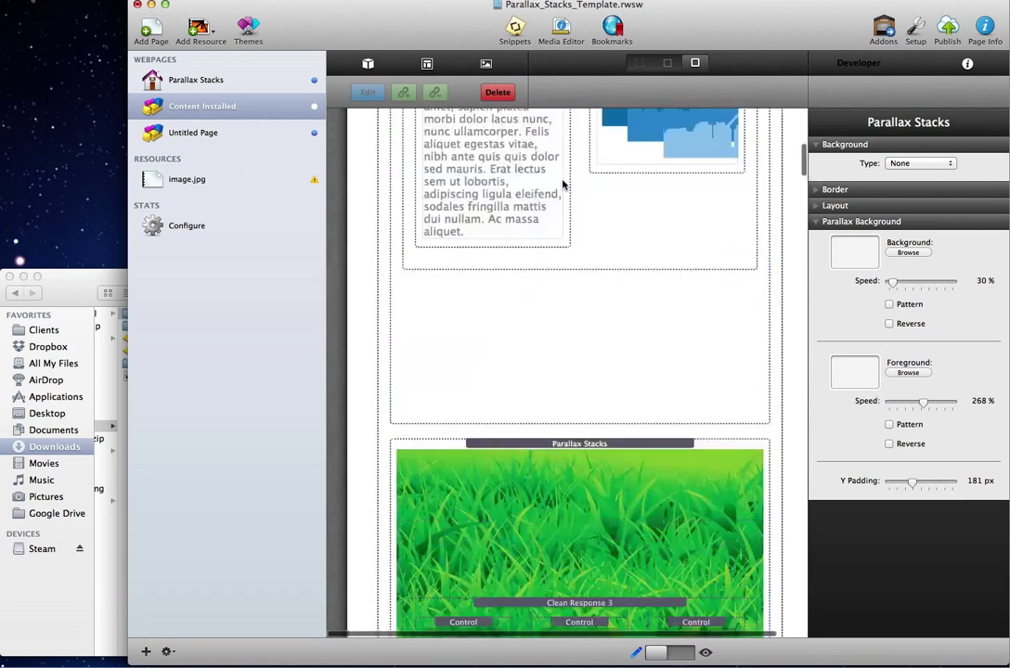
Step: Drag the top parallax section's Y Padding to about 200 px (201 px)
scroll(584, 269, "down", 5)
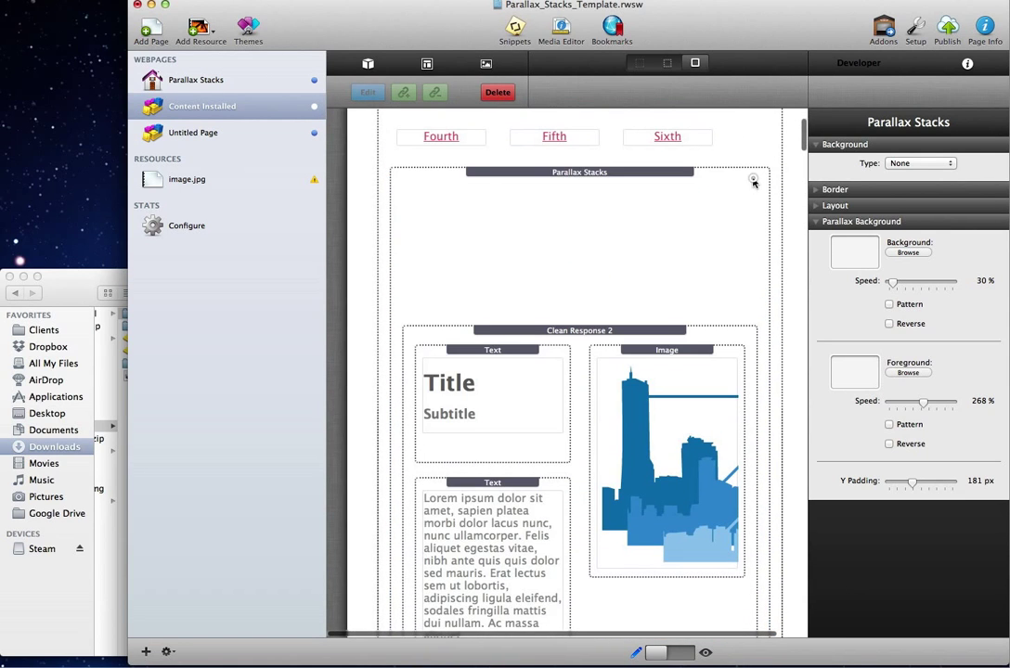
left_click(751, 211)
scroll(679, 219, "down", 4)
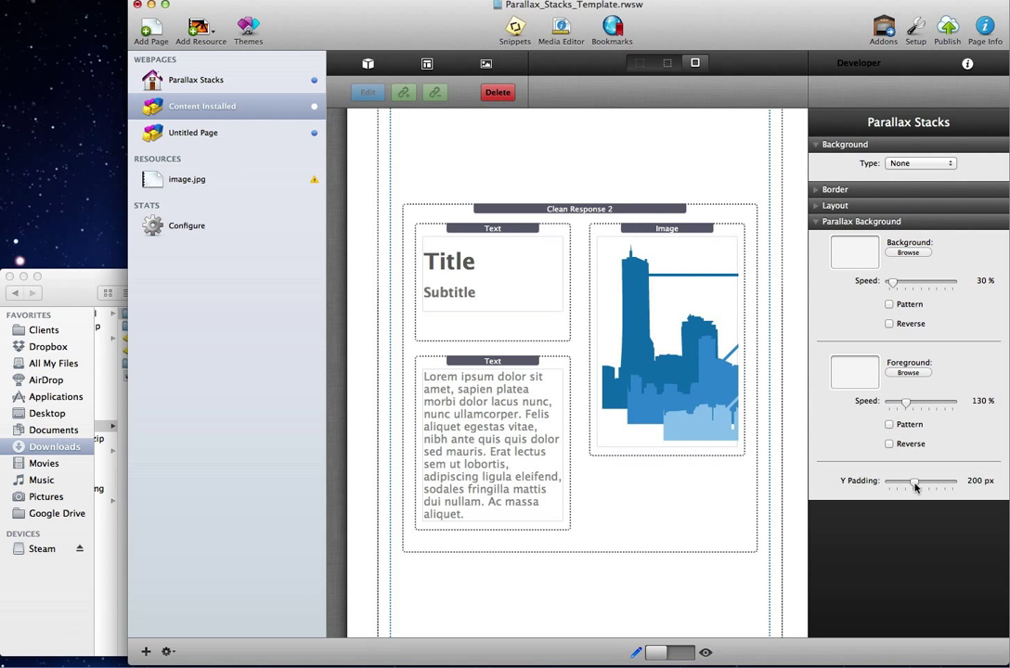
mouse_move(914, 486)
left_mouse_down()
mouse_move(883, 485)
mouse_move(914, 489)
left_mouse_up()
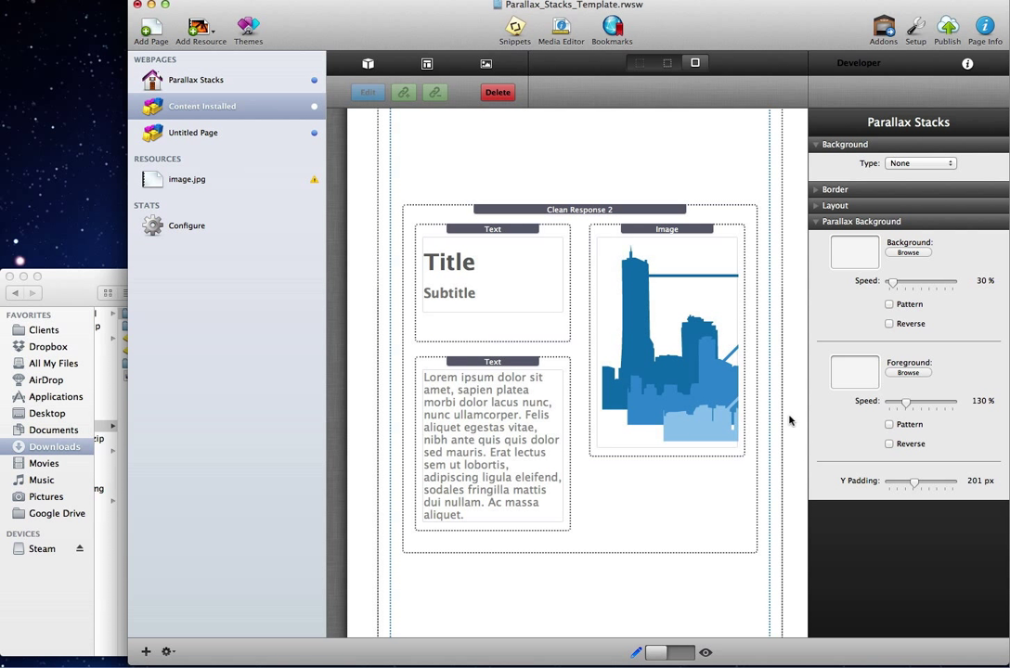
scroll(695, 452, "down", 5)
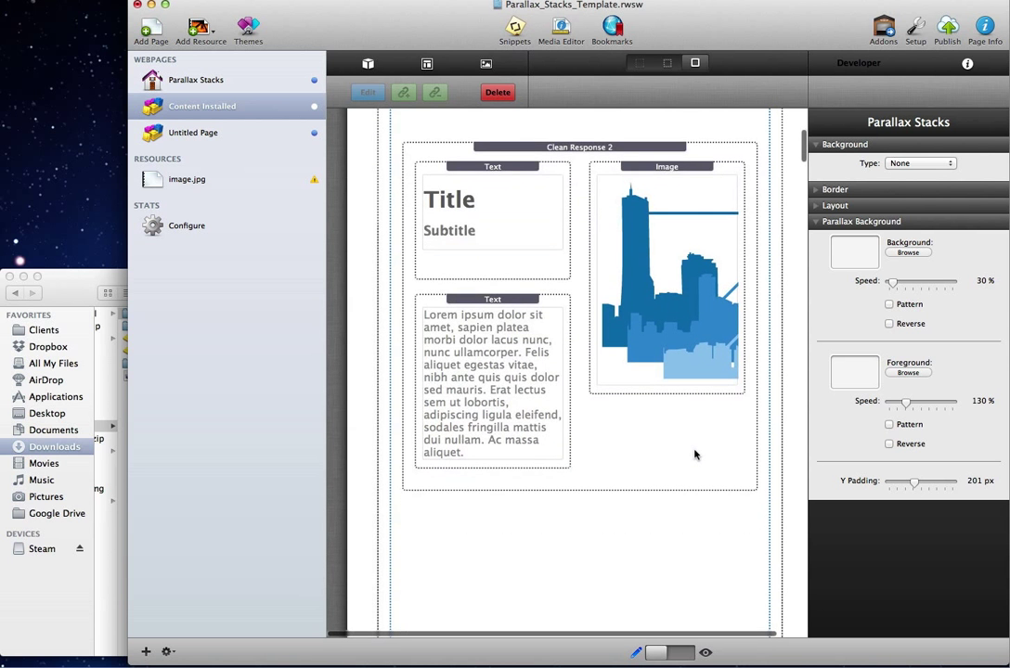
scroll(695, 454, "down", 7)
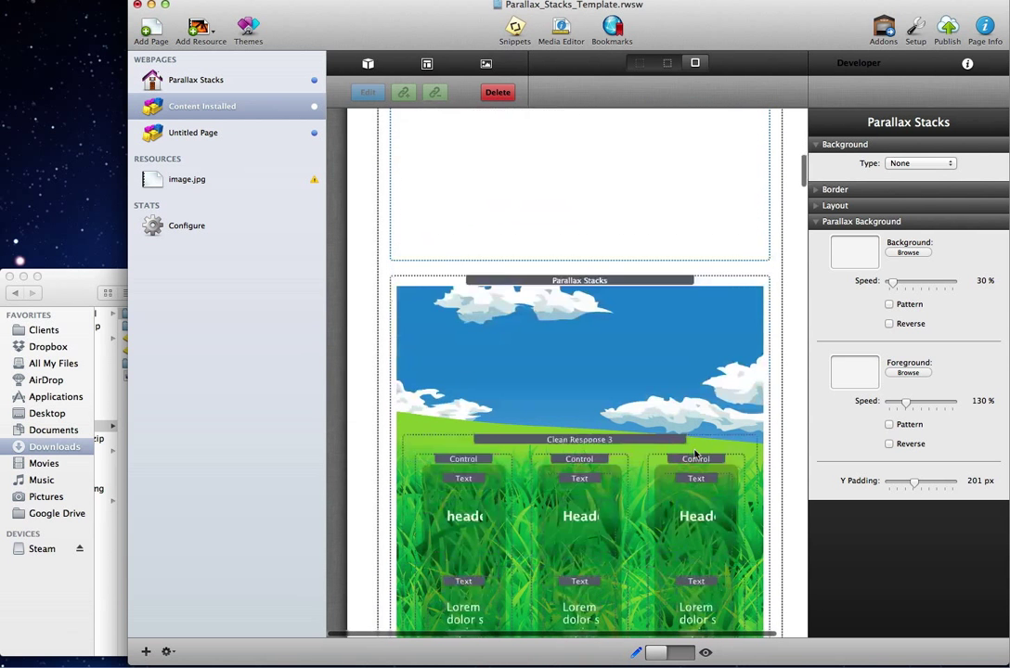
Step: Clear both image wells of the sky and grass parallax section
left_click(757, 270)
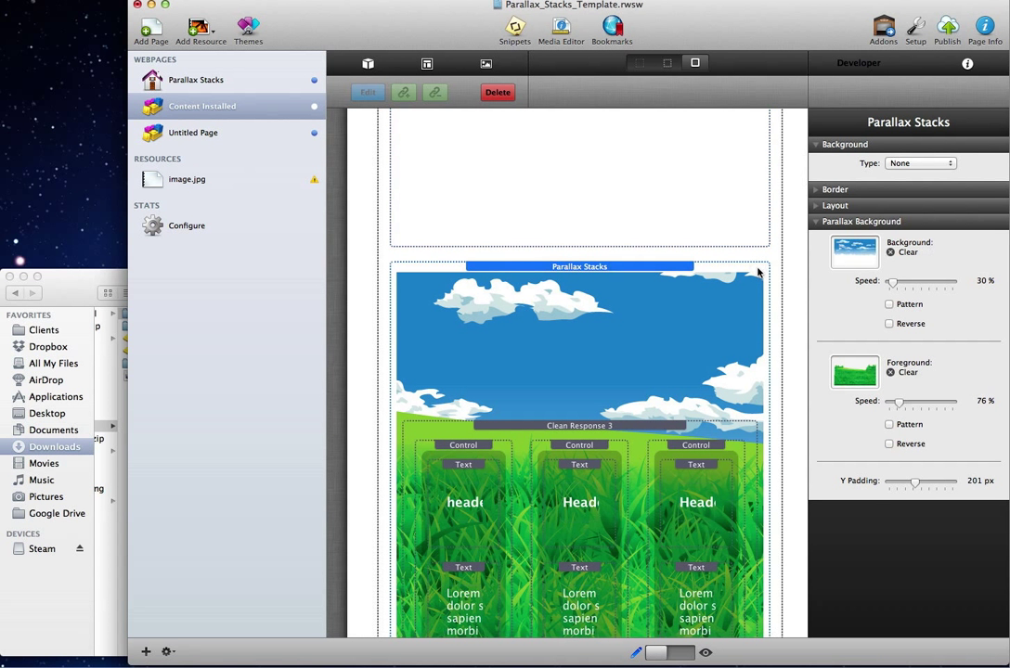
left_click(891, 252)
left_click(890, 372)
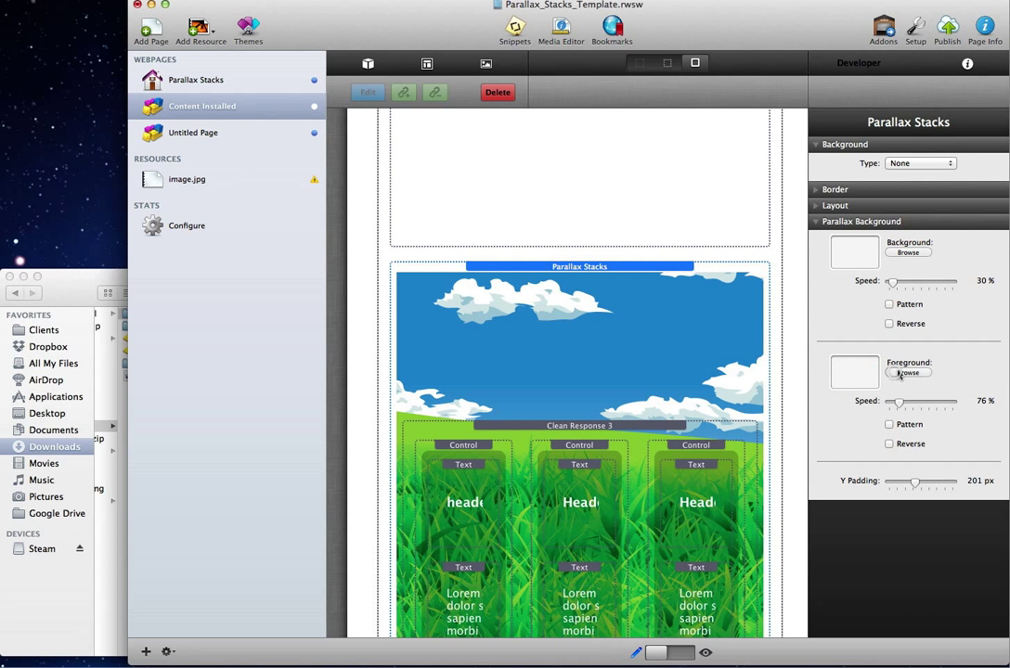
Step: Set parallaxBG.png as the background and parallaxFG.png as the foreground image
left_click(69, 279)
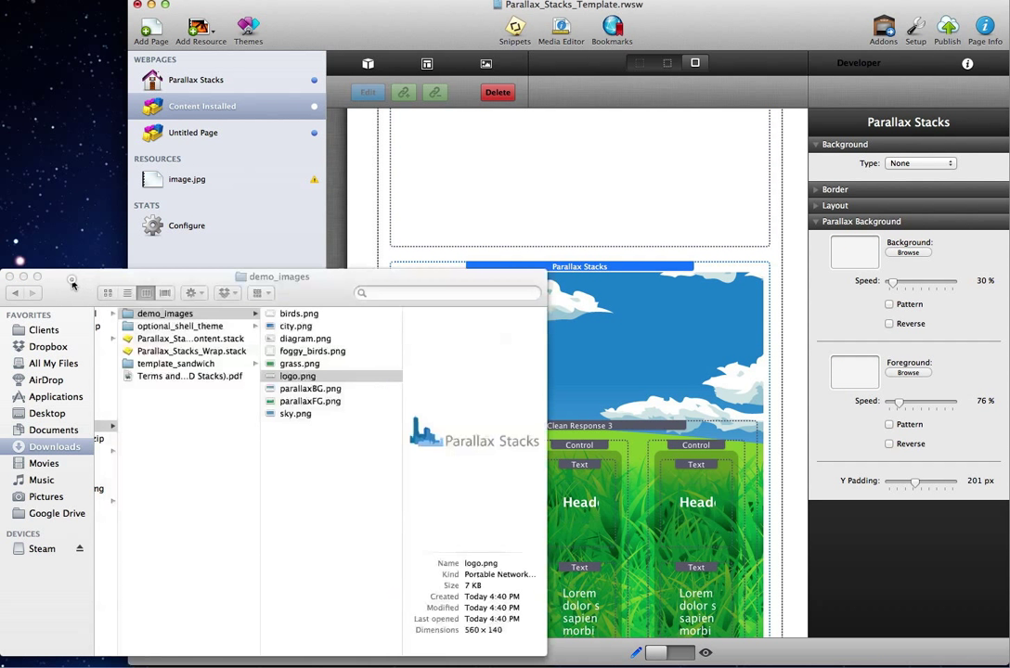
left_click(315, 401)
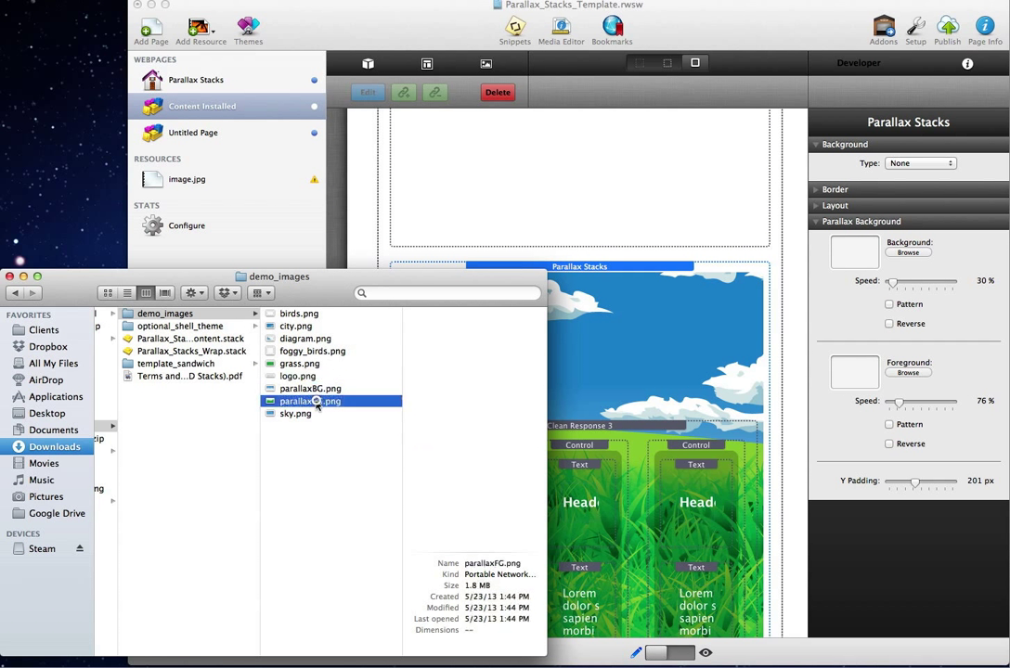
left_click(311, 388)
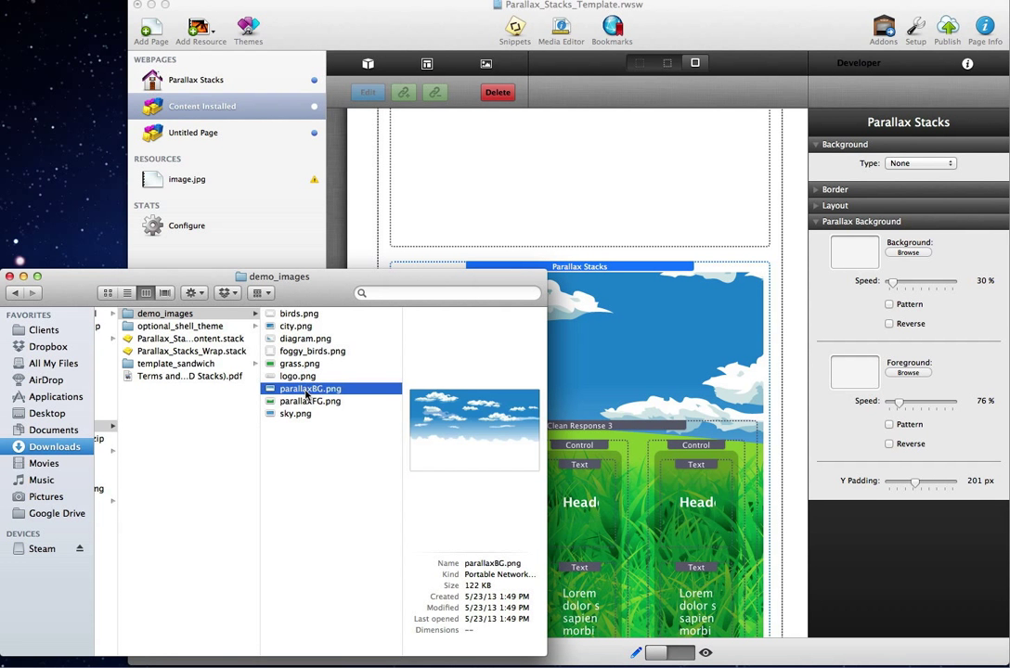
left_click_drag(311, 389, 854, 267)
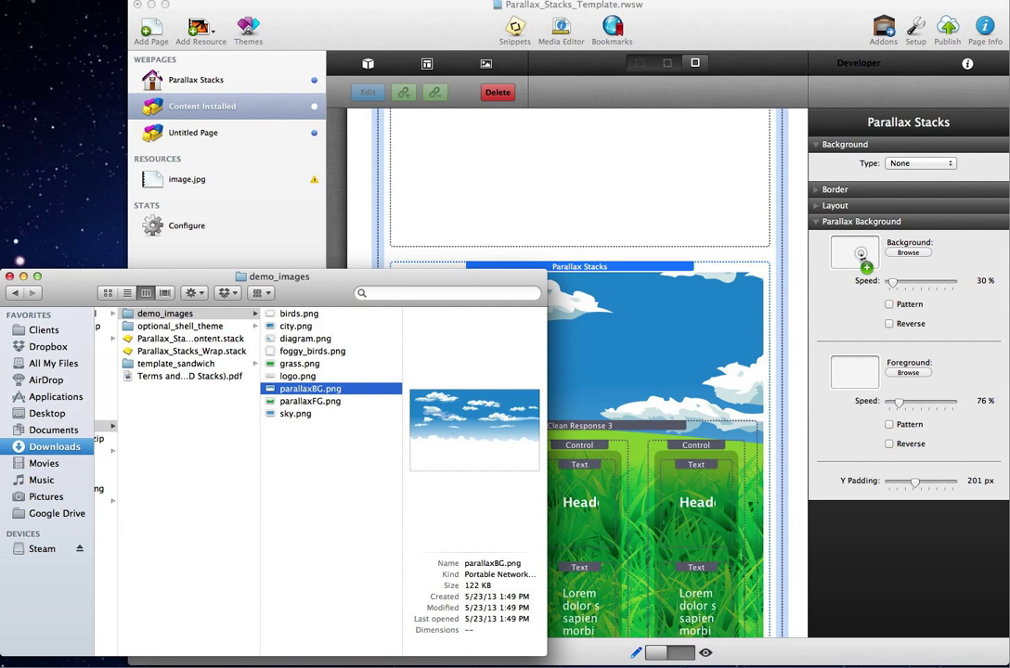
left_click(298, 401)
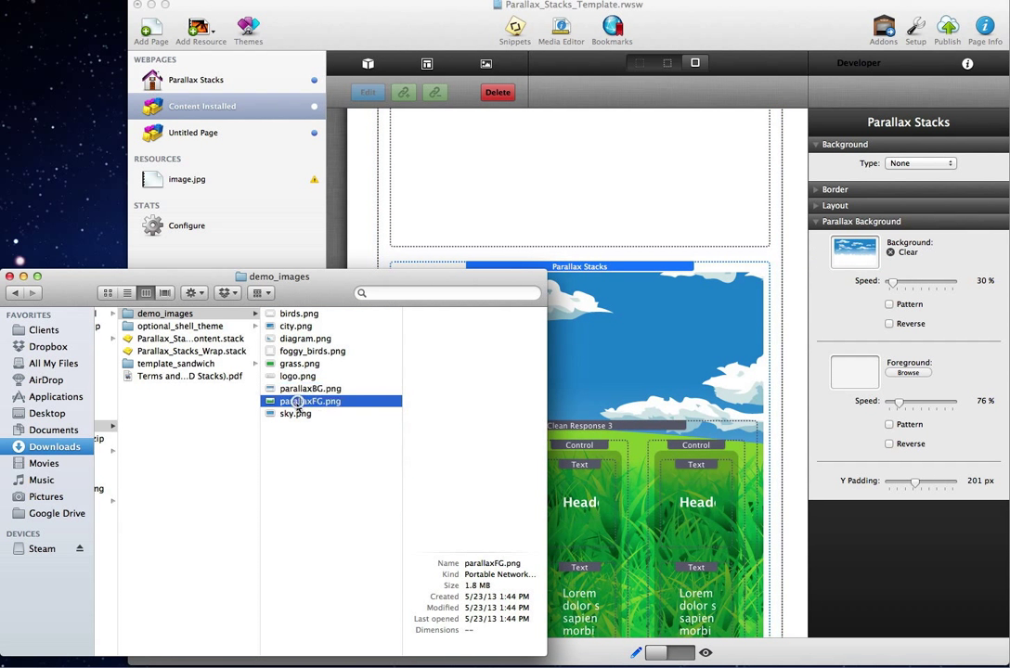
left_click_drag(299, 402, 852, 374)
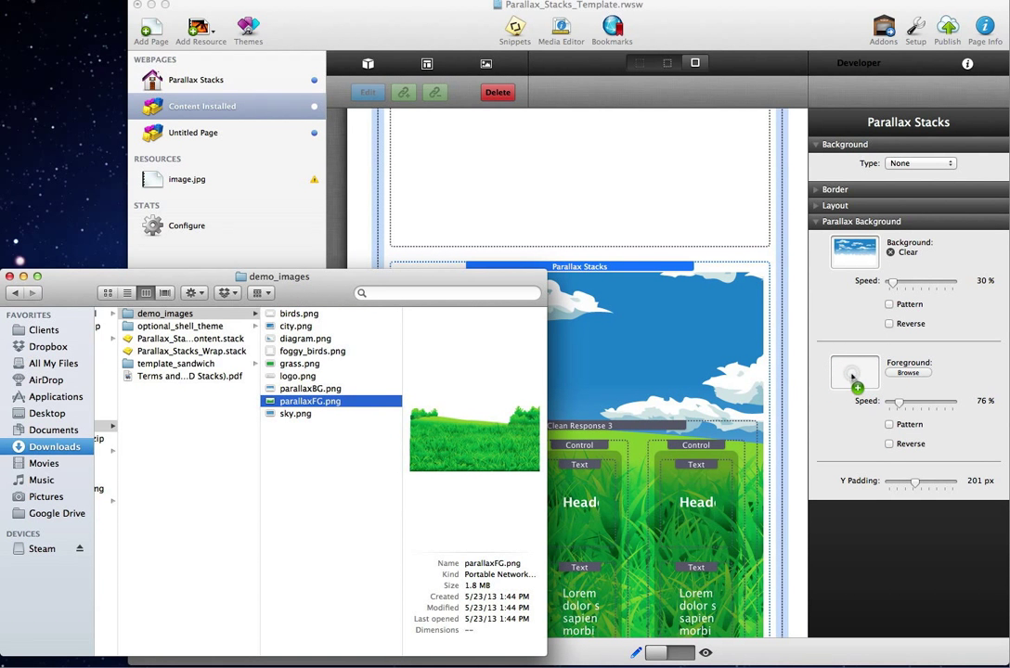
left_click(900, 405)
Step: Slow the grass foreground speed to 68%, leaving pattern tiling off
left_click_drag(900, 404, 907, 406)
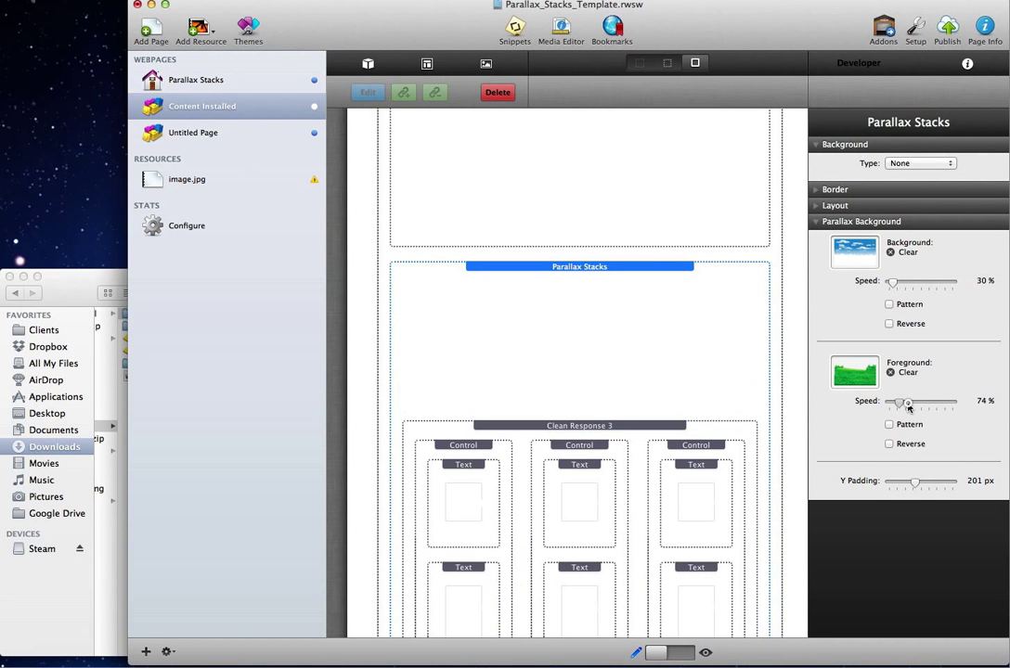
left_click(907, 406)
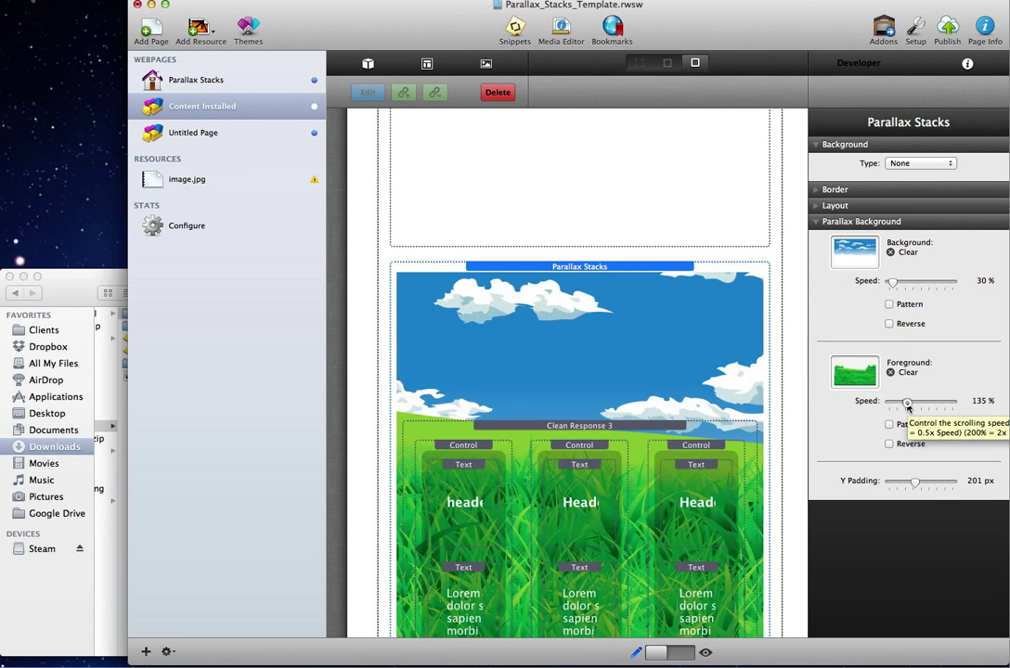
left_click_drag(907, 405, 897, 405)
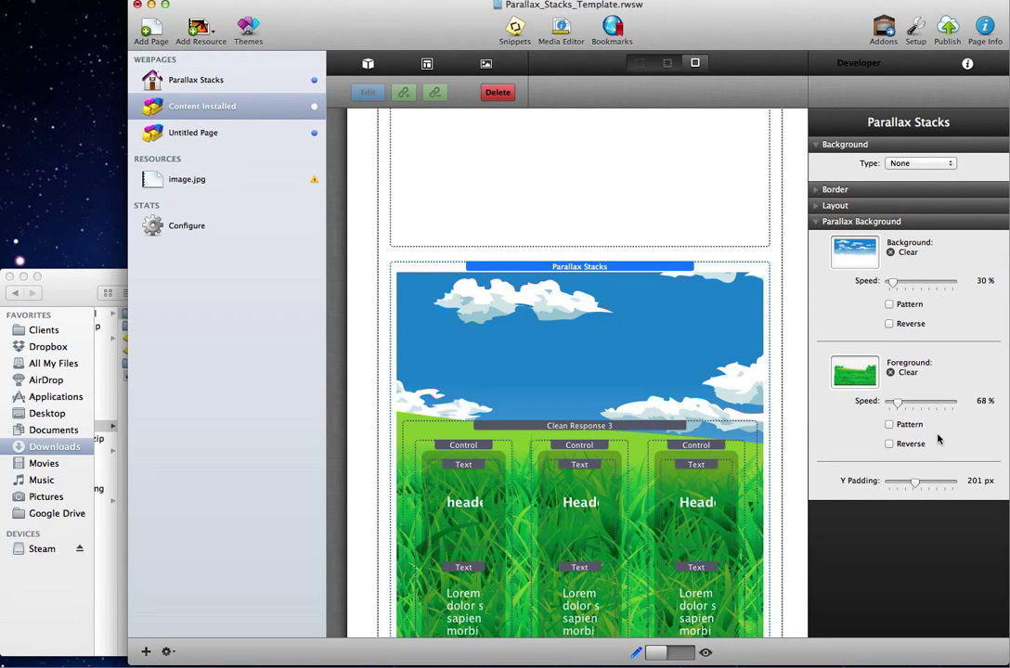
left_click(889, 425)
left_click(889, 425)
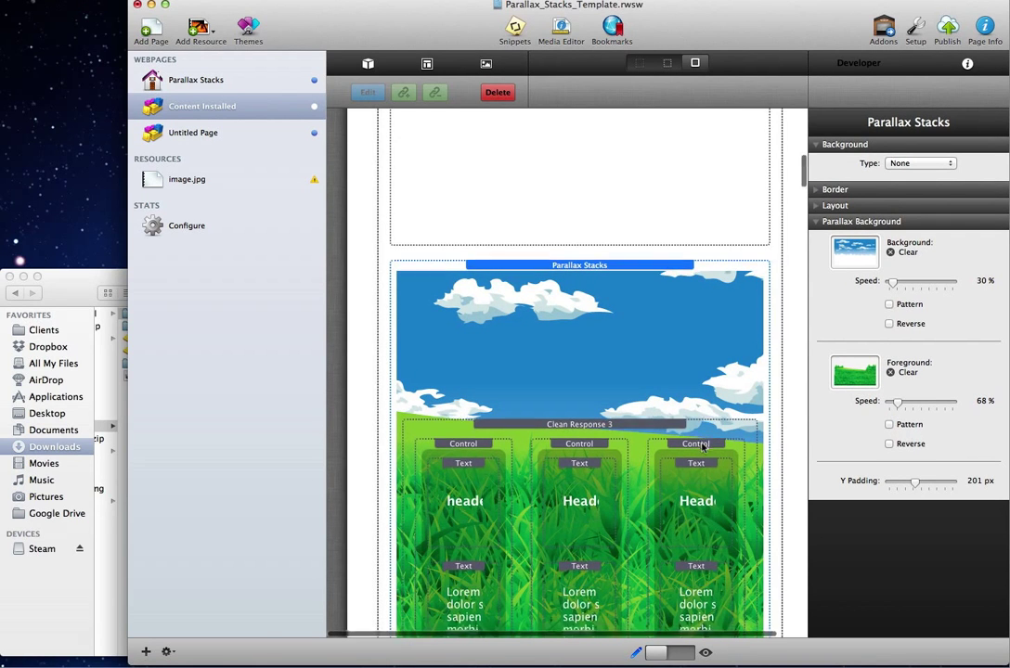
scroll(703, 446, "down", 10)
Step: Select the empty parallax section below the sky-and-grass one to show its settings
scroll(706, 445, "down", 3)
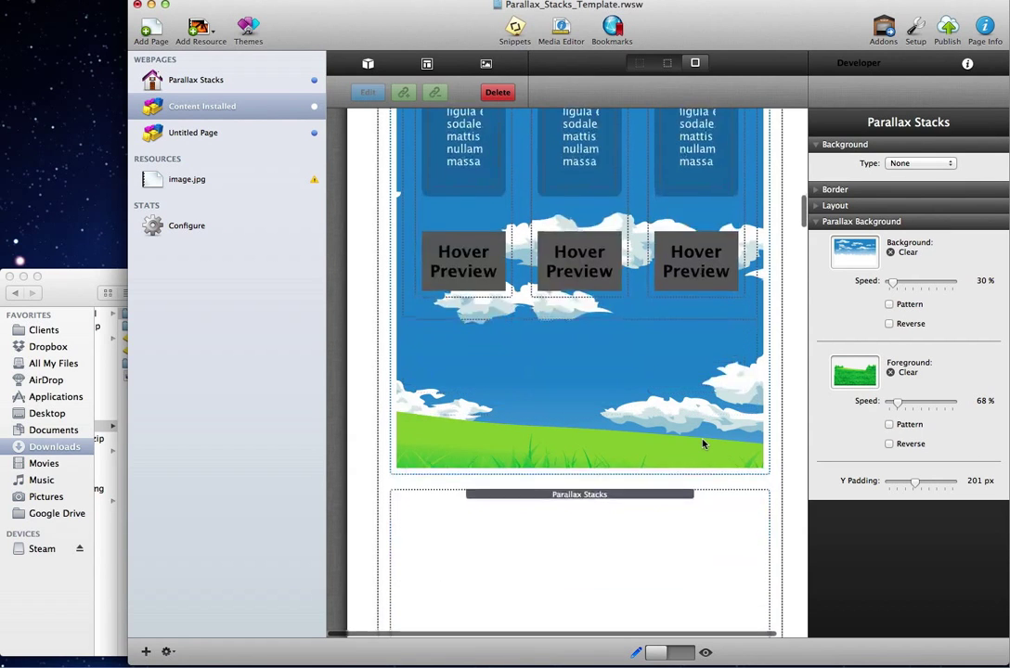
scroll(630, 307, "up", 4)
scroll(541, 445, "down", 5)
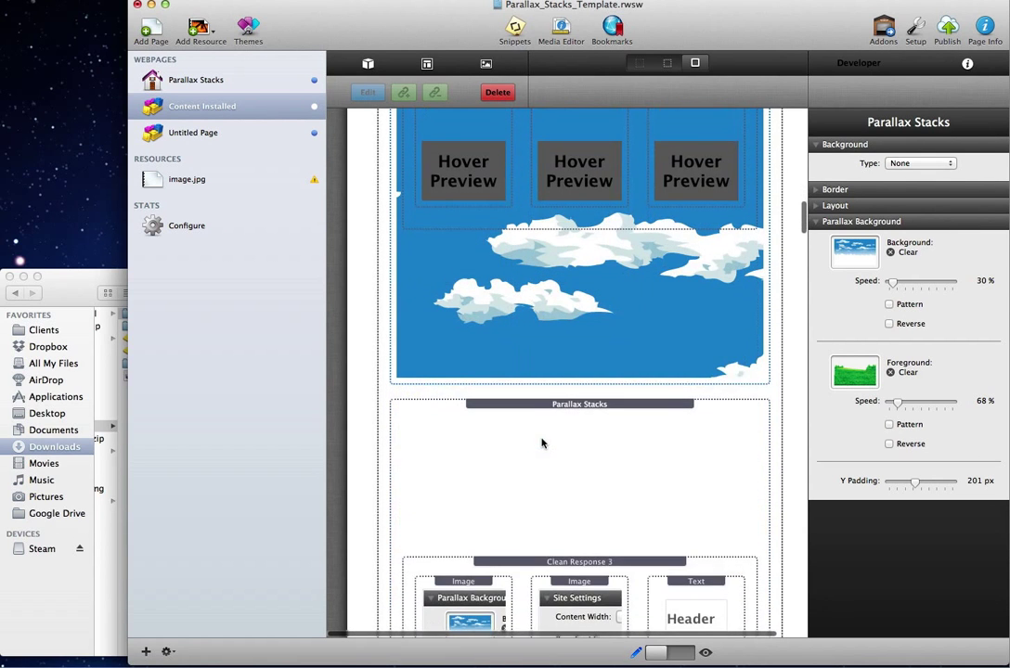
left_click(680, 381)
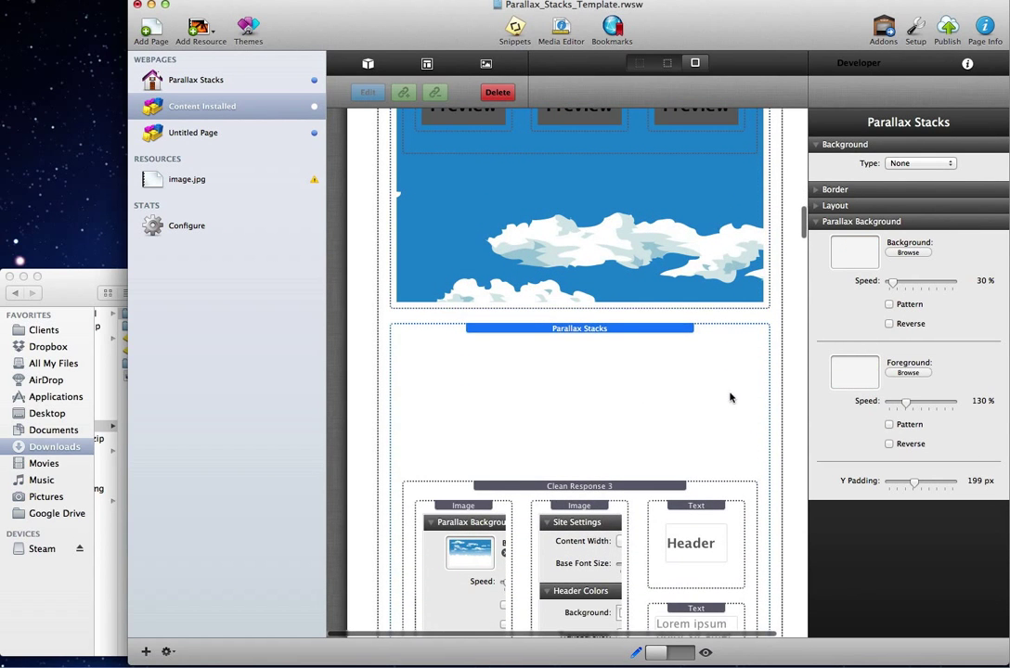
scroll(740, 383, "down", 1)
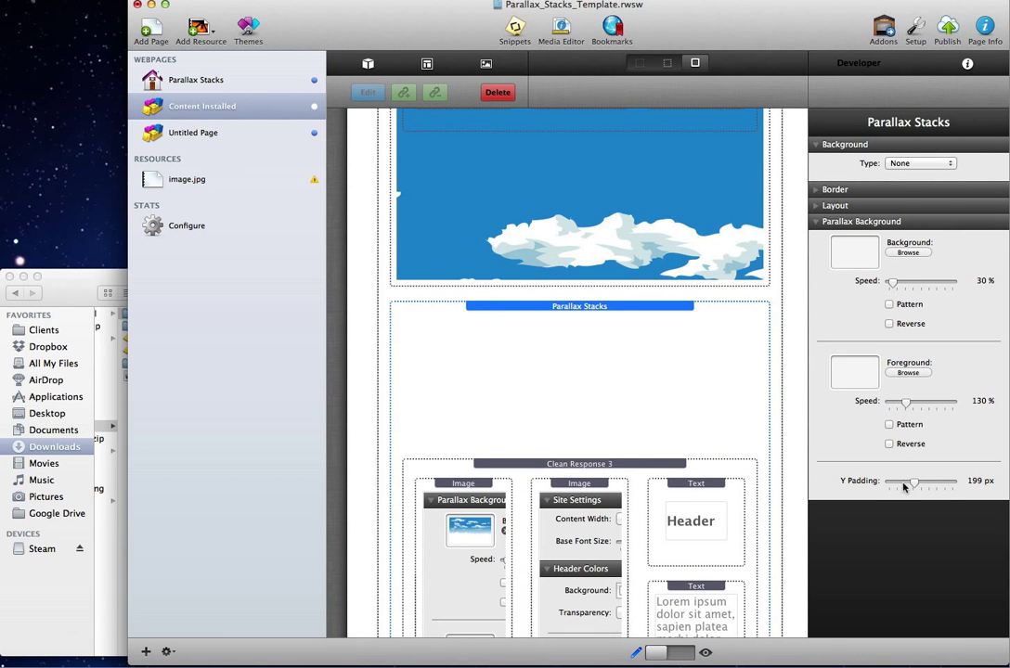
scroll(617, 464, "down", 6)
Step: Give the blue birds section a city.png background and birds.png foreground at 254% speed
scroll(617, 464, "down", 10)
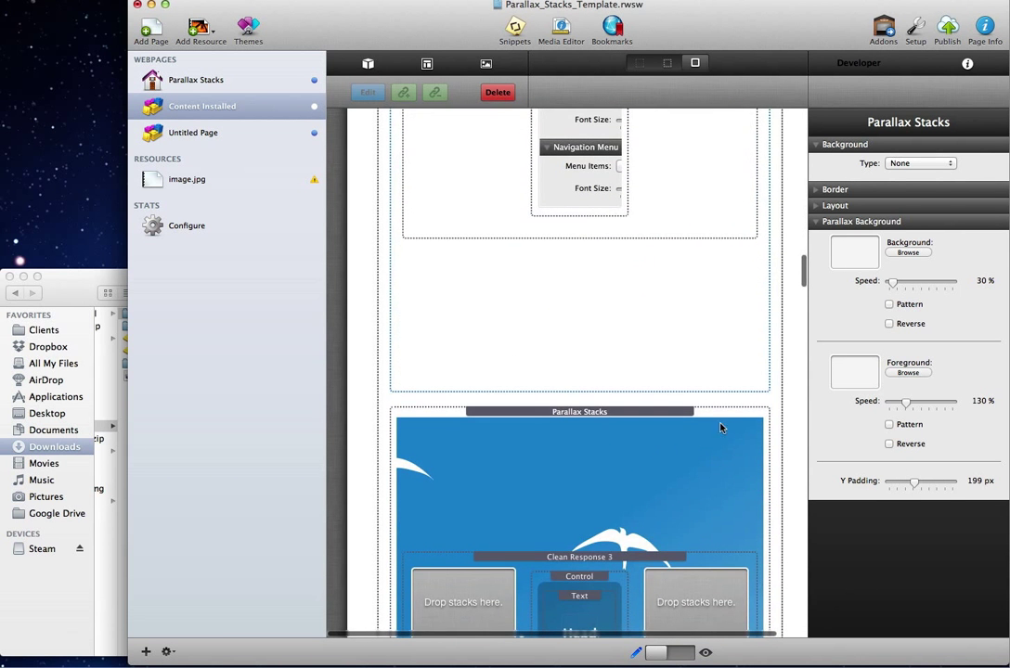
scroll(717, 430, "down", 1)
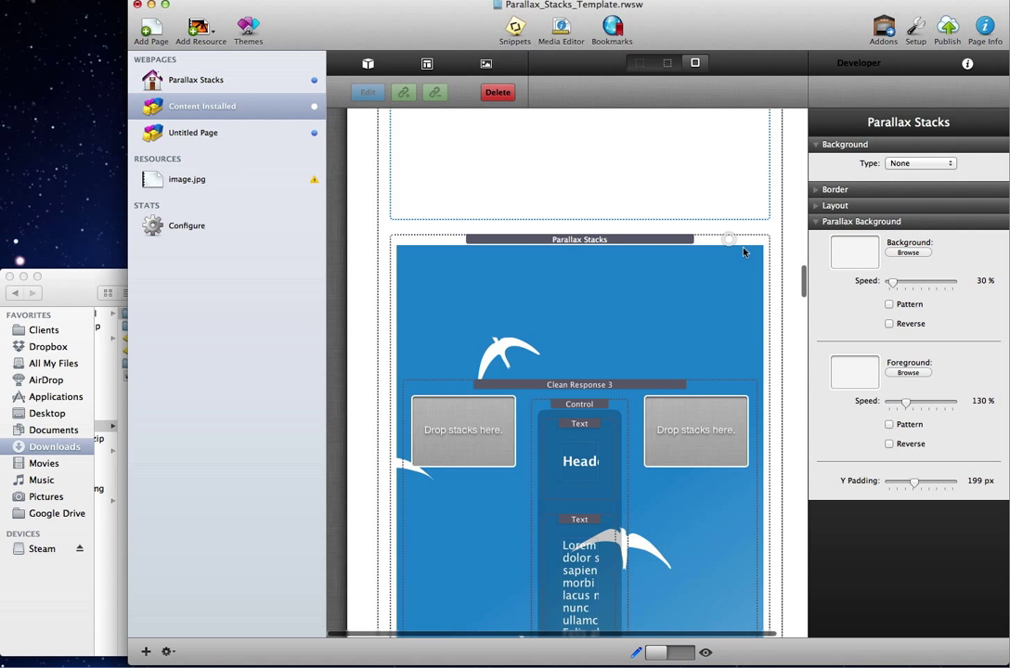
left_click(743, 251)
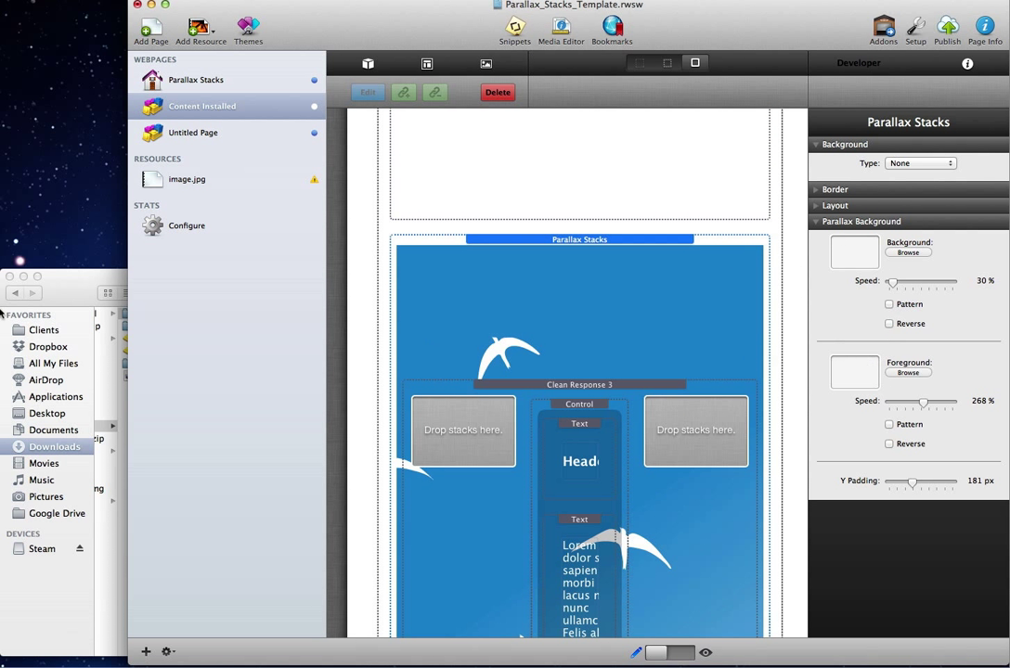
left_click(86, 283)
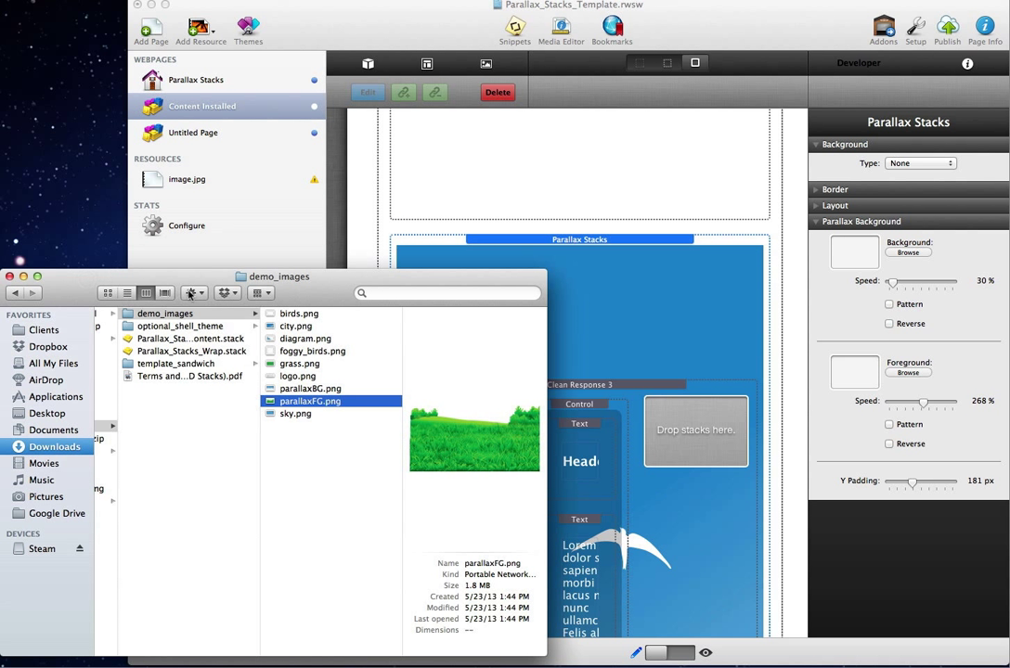
left_click_drag(298, 326, 856, 252)
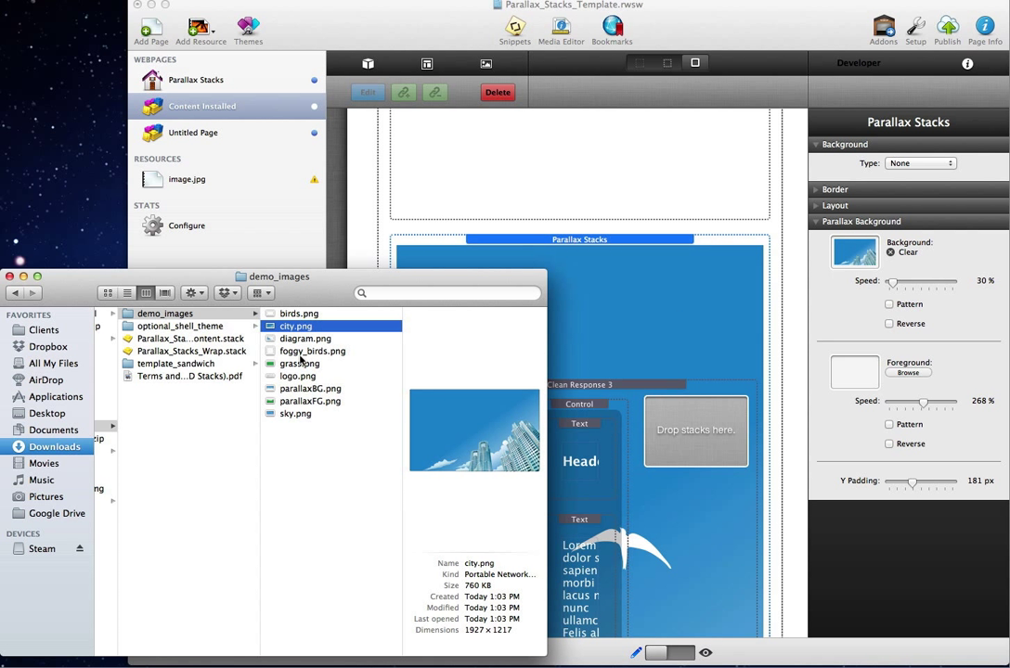
left_click_drag(299, 313, 865, 377)
mouse_move(926, 408)
left_mouse_down()
mouse_move(906, 408)
mouse_move(926, 408)
left_mouse_up()
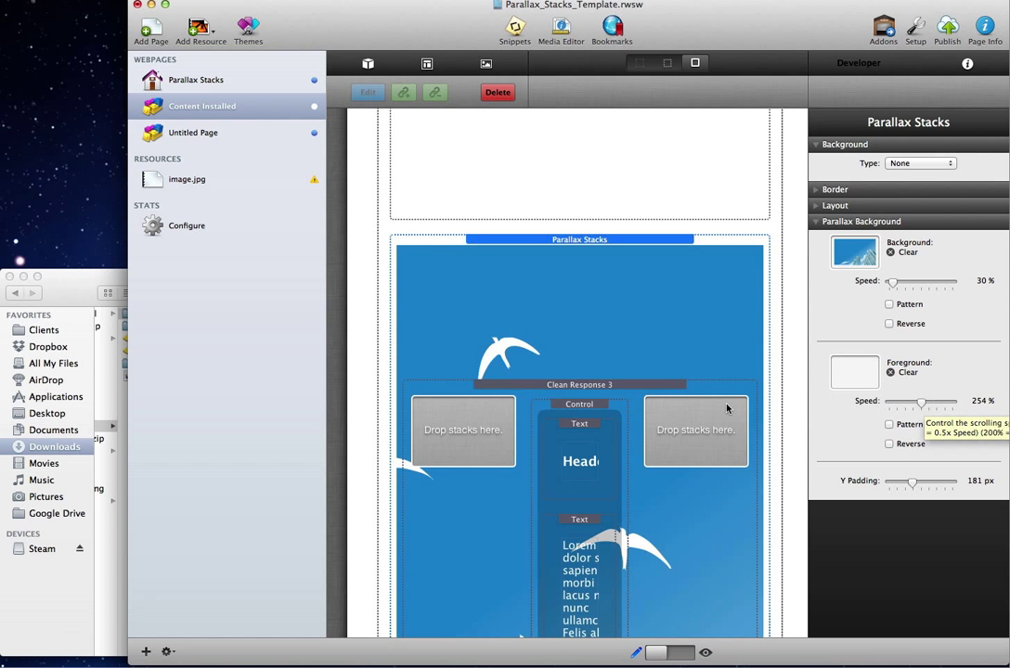
Step: Select the Clean Response 4 parallax section above the text columns
scroll(673, 409, "down", 10)
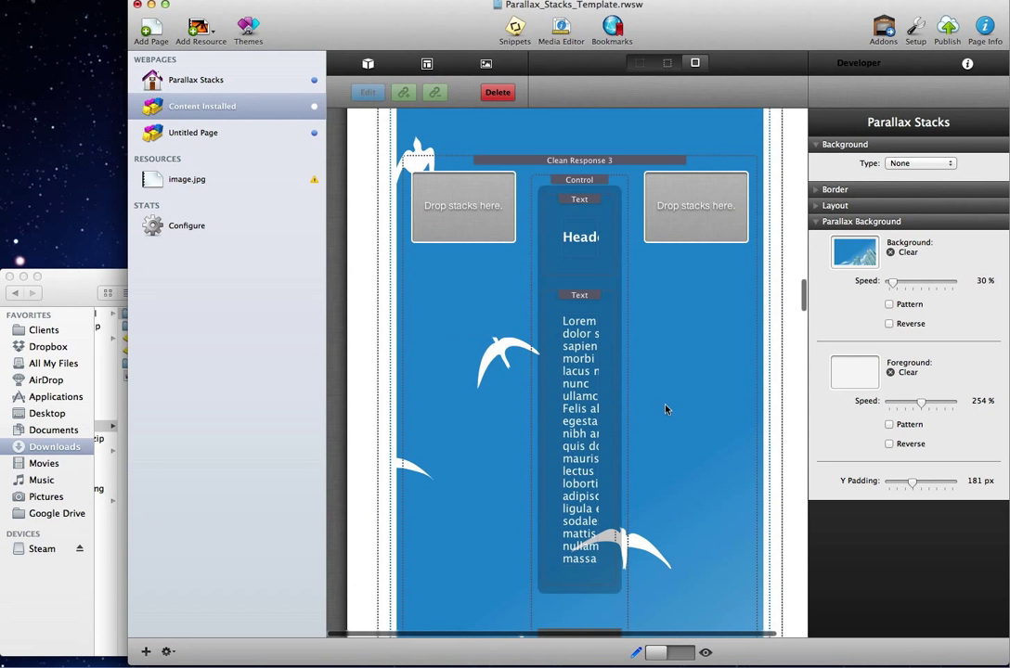
scroll(708, 464, "down", 20)
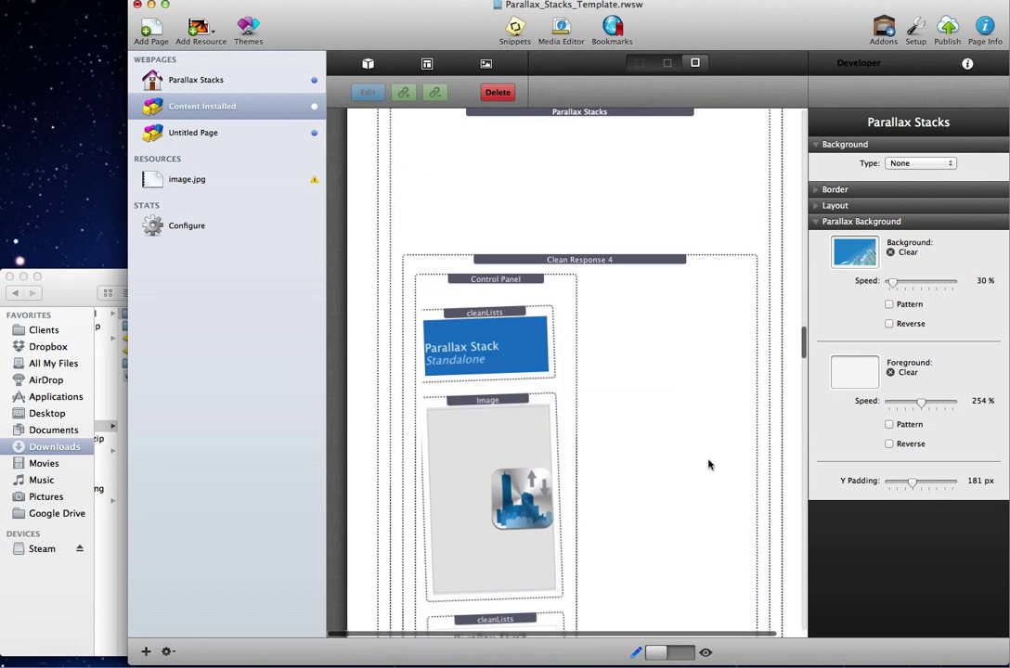
scroll(724, 399, "up", 3)
left_click(735, 325)
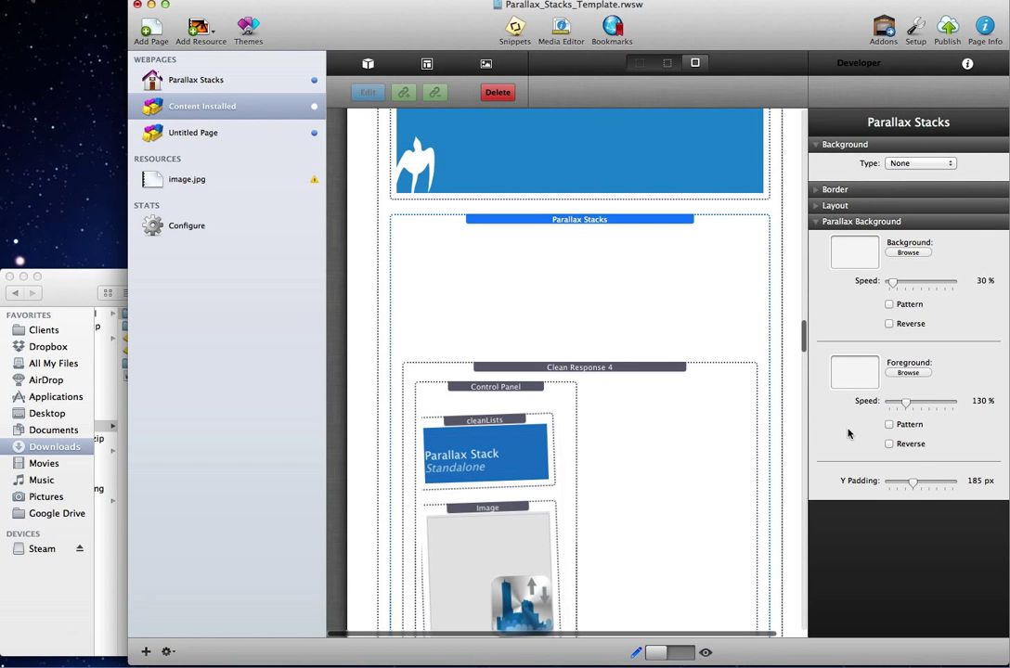
scroll(744, 474, "down", 20)
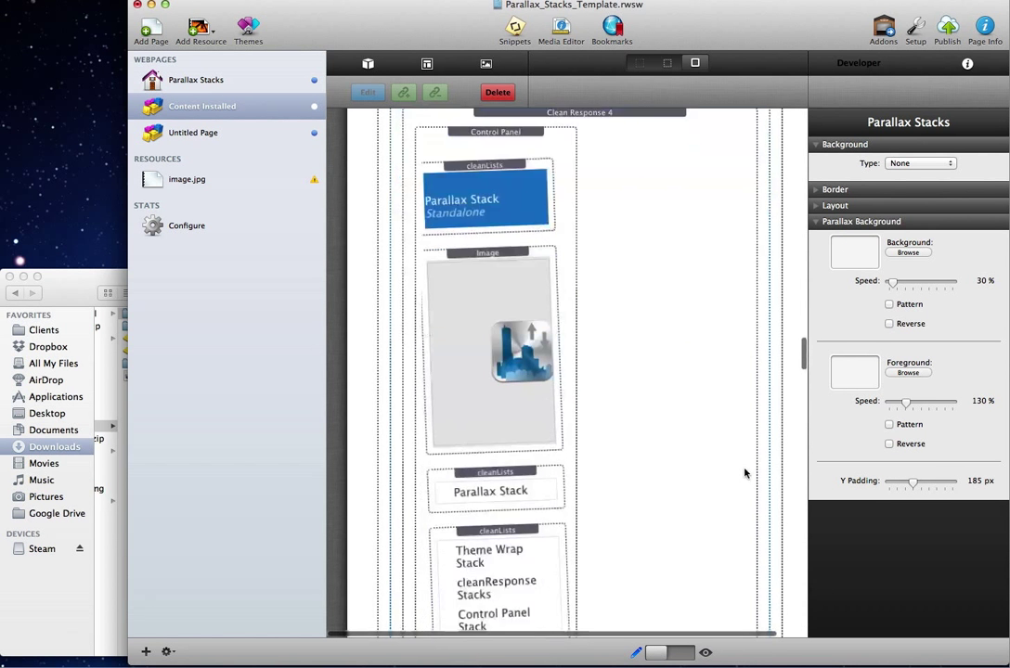
scroll(744, 473, "down", 20)
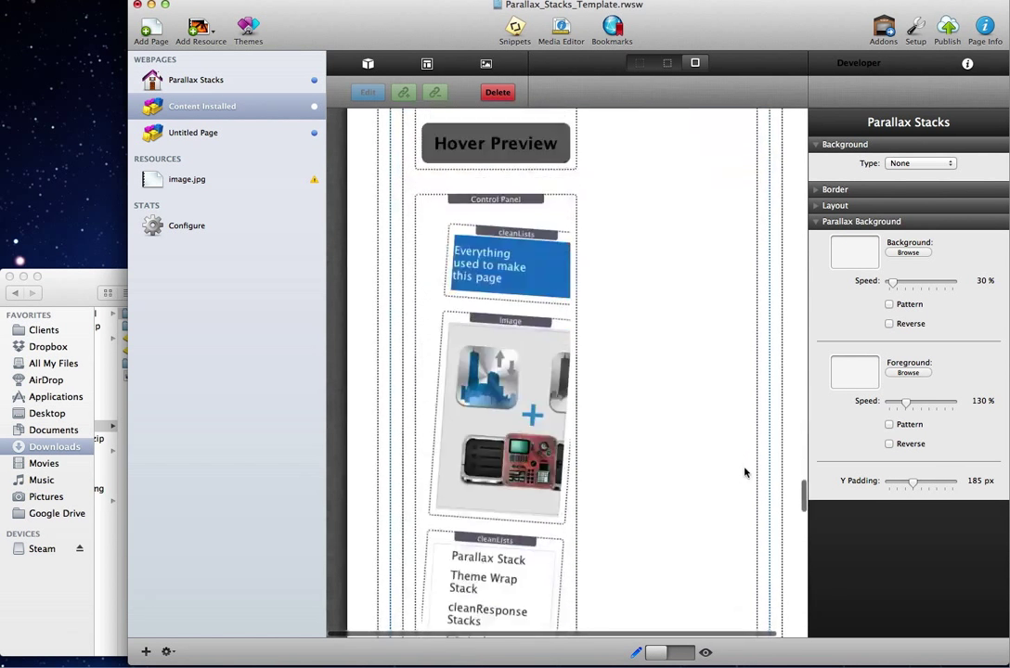
scroll(682, 490, "down", 5)
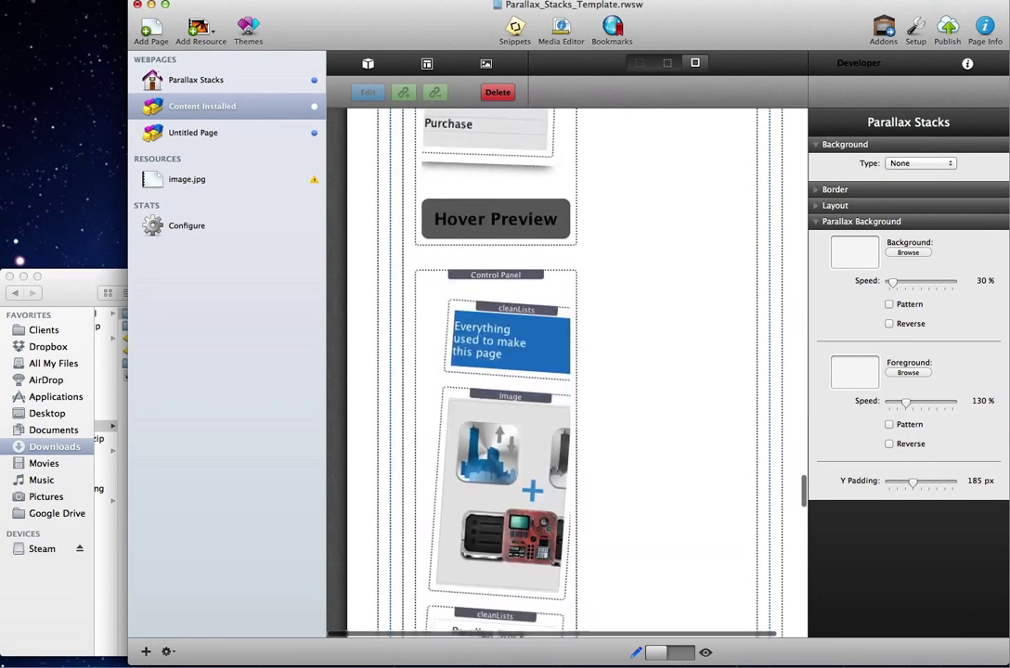
scroll(611, 505, "down", 20)
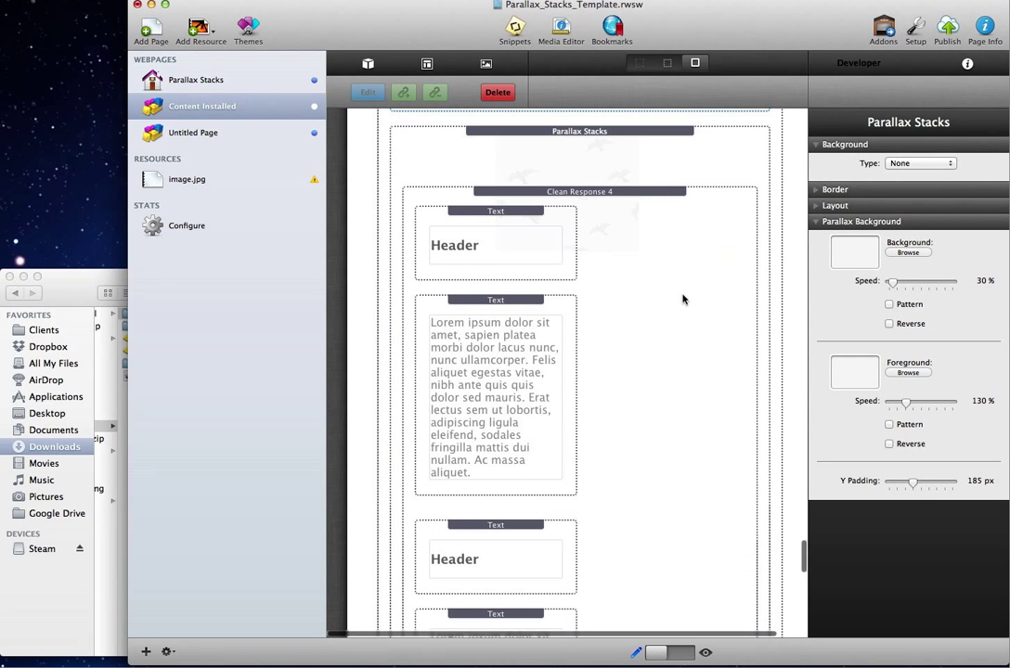
scroll(717, 244, "up", 2)
left_click(734, 189)
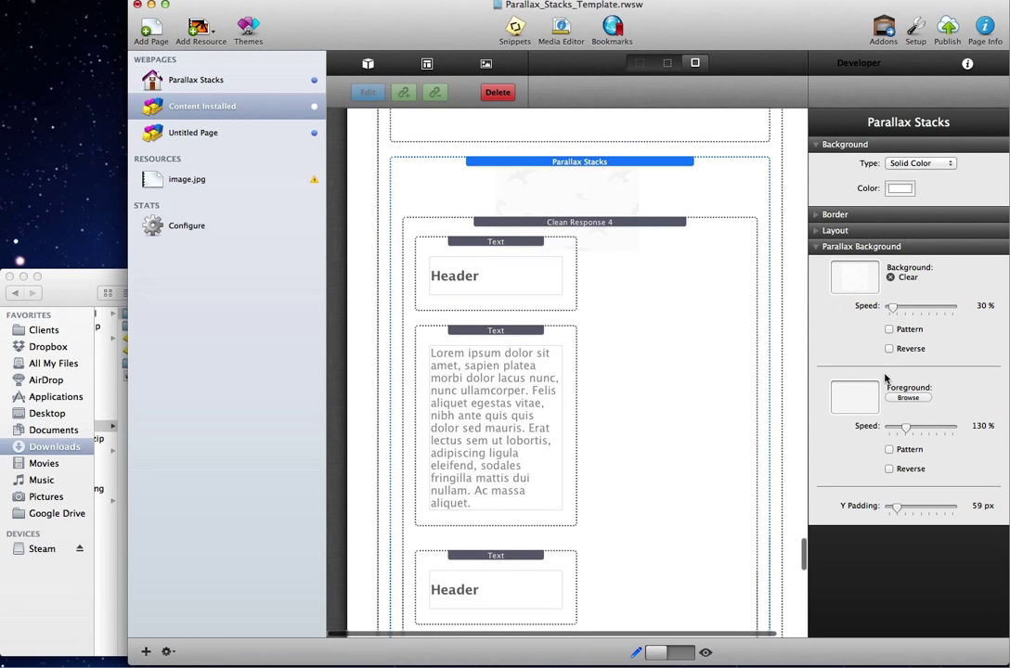
Step: Replace its background with foggy_birds.png tiled as a pattern at 30% speed, then preview the page
left_click(889, 278)
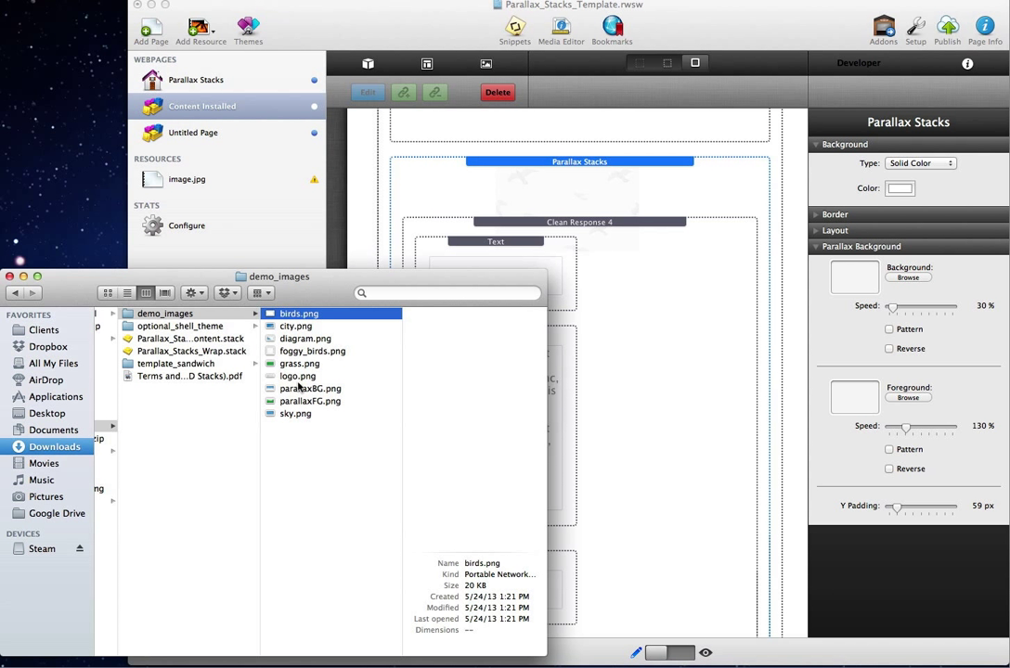
left_click_drag(302, 358, 875, 306)
left_click(889, 329)
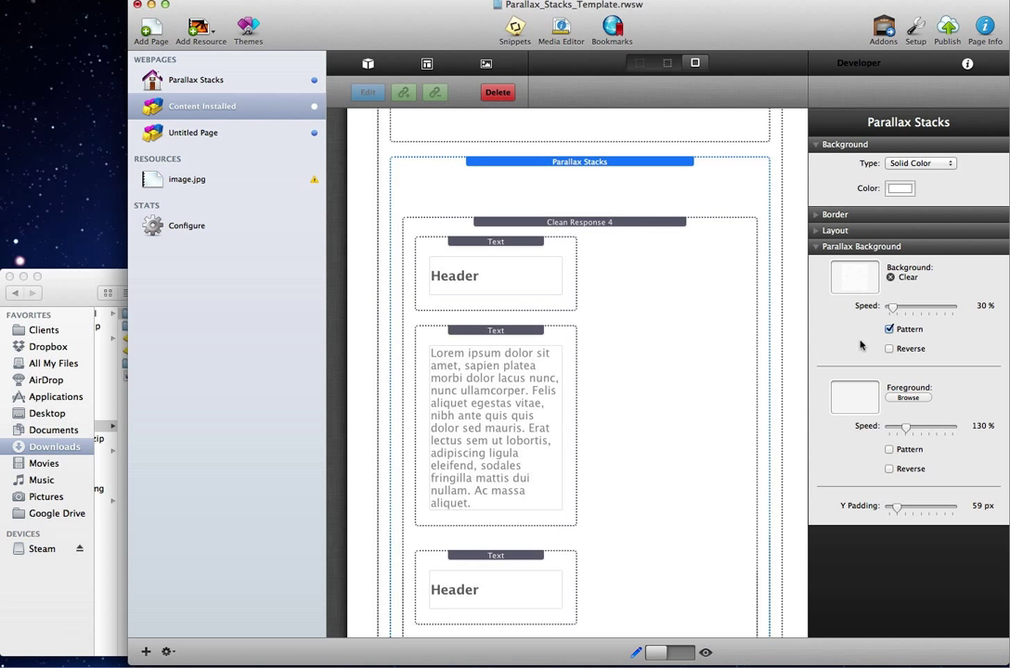
scroll(666, 392, "down", 3)
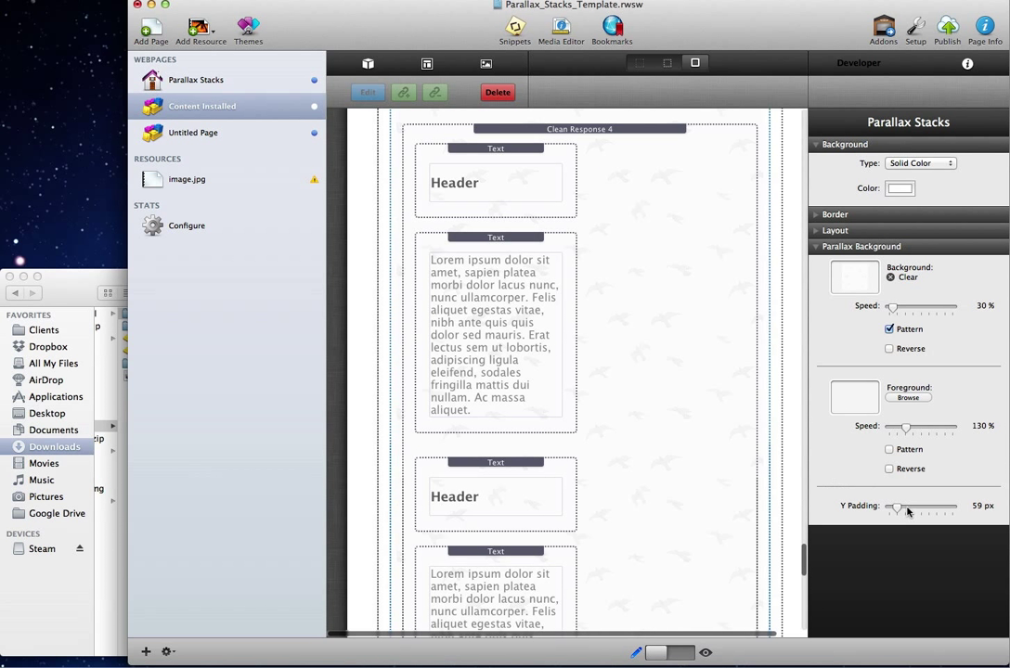
left_click(687, 655)
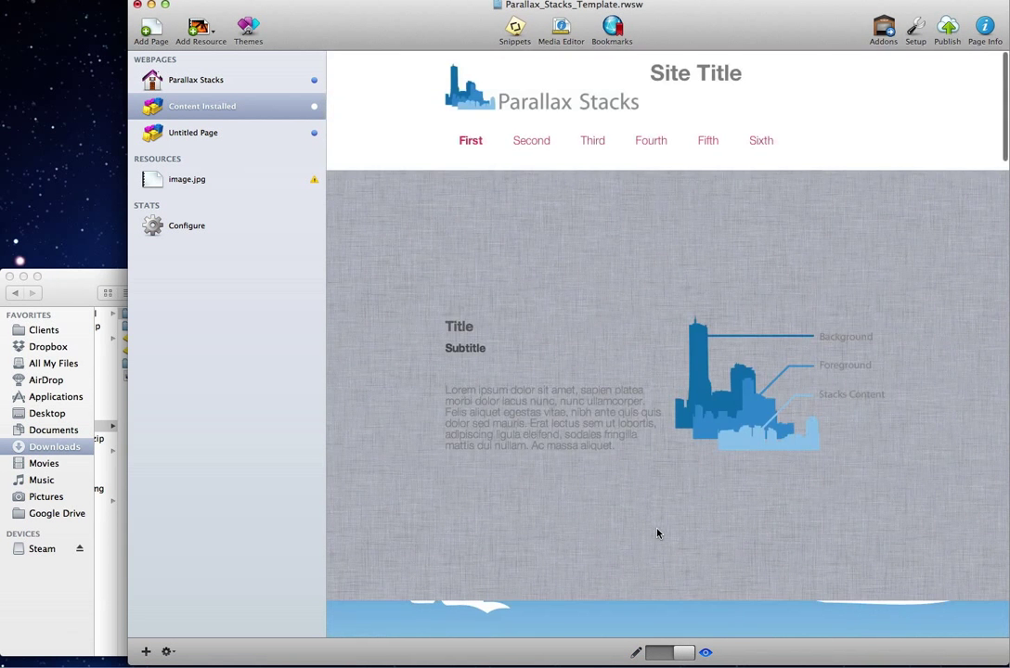
Step: Scroll the preview up and down to watch the header, skyline section and sky band parallax
scroll(628, 269, "down", 5)
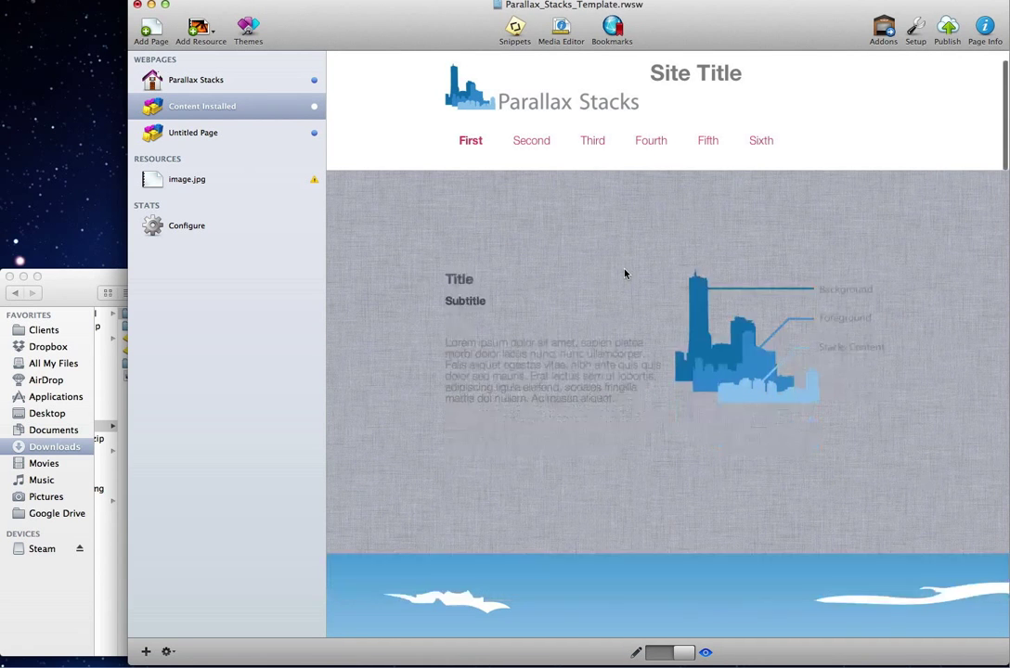
scroll(624, 275, "up", 5)
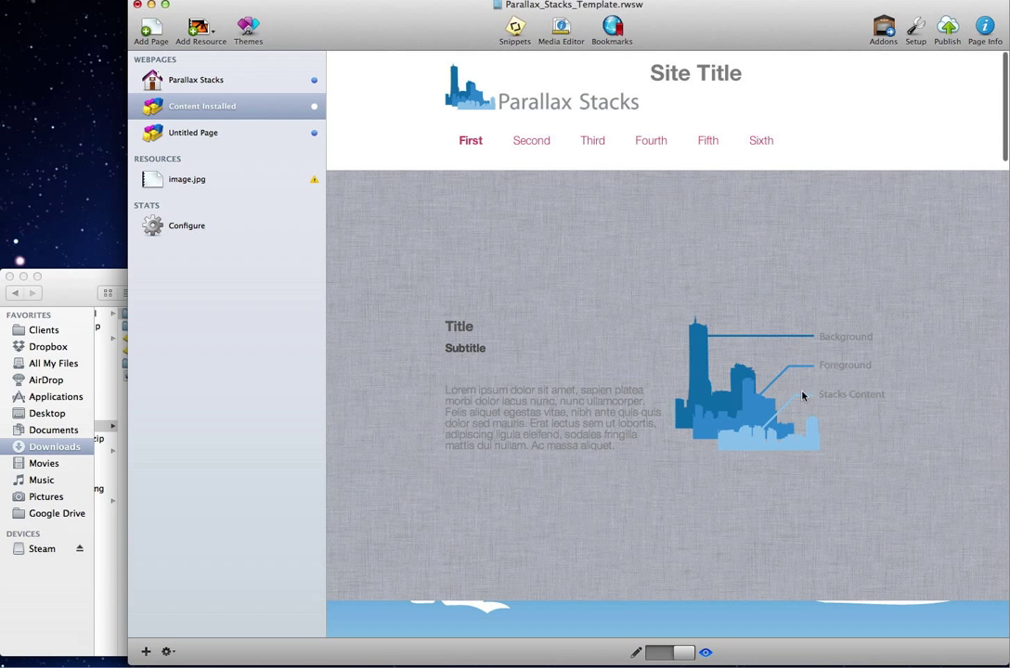
scroll(606, 297, "down", 2)
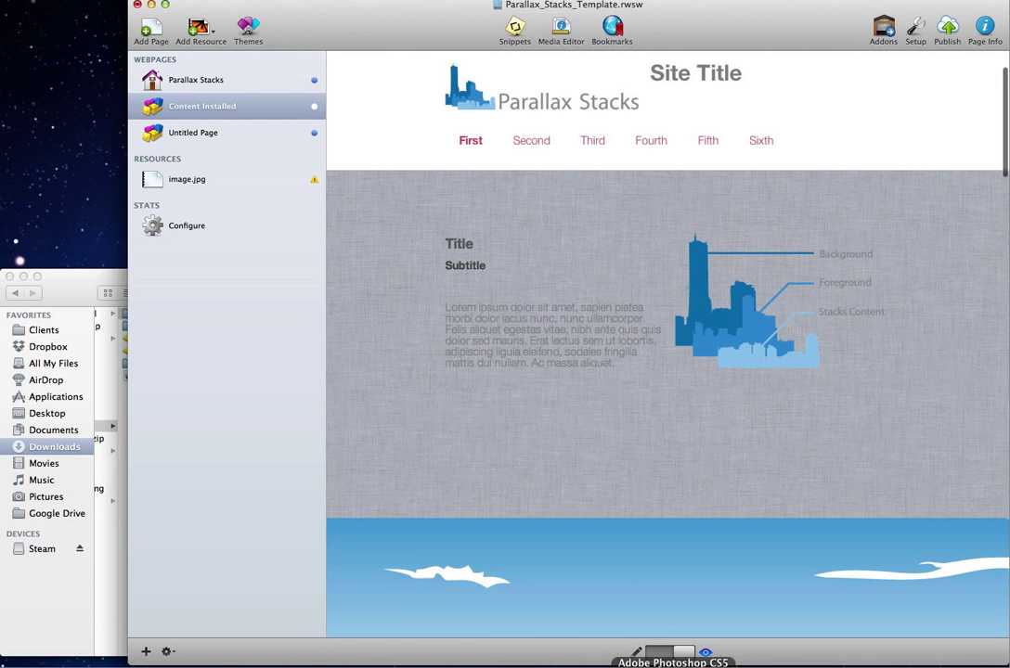
scroll(653, 610, "down", 5)
Step: Back in edit mode, select the first parallax section below the header
left_click(657, 652)
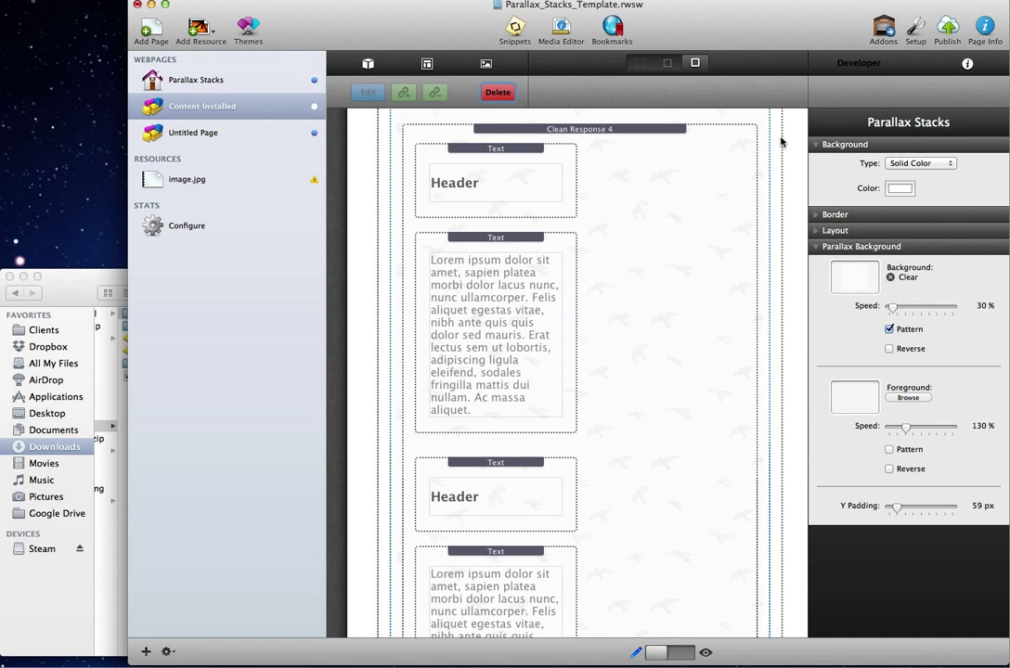
left_click(782, 162)
scroll(782, 167, "up", 10)
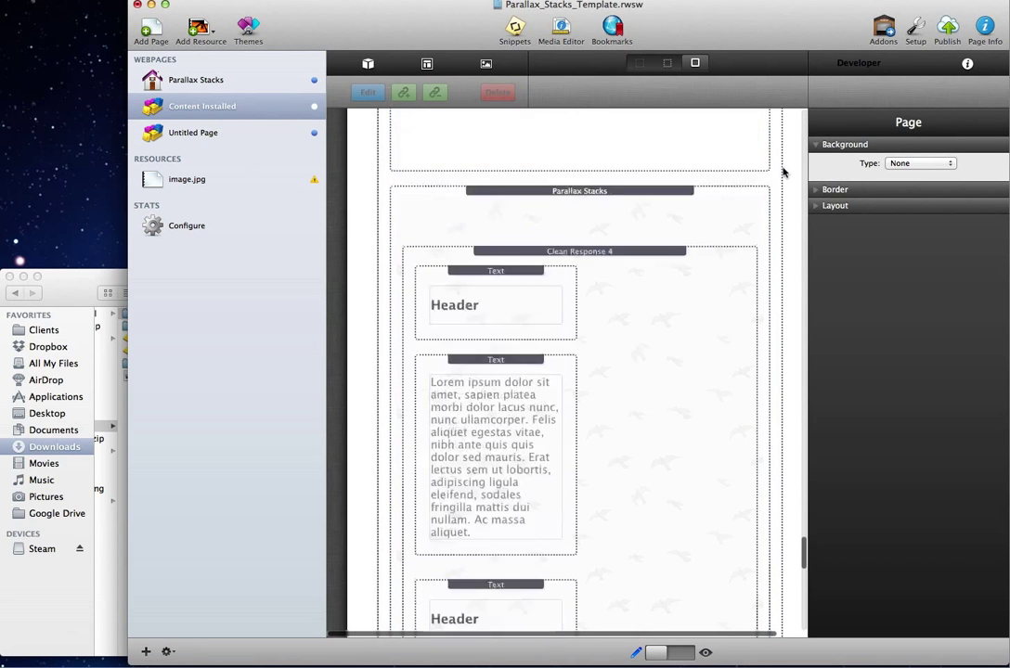
scroll(782, 171, "up", 15)
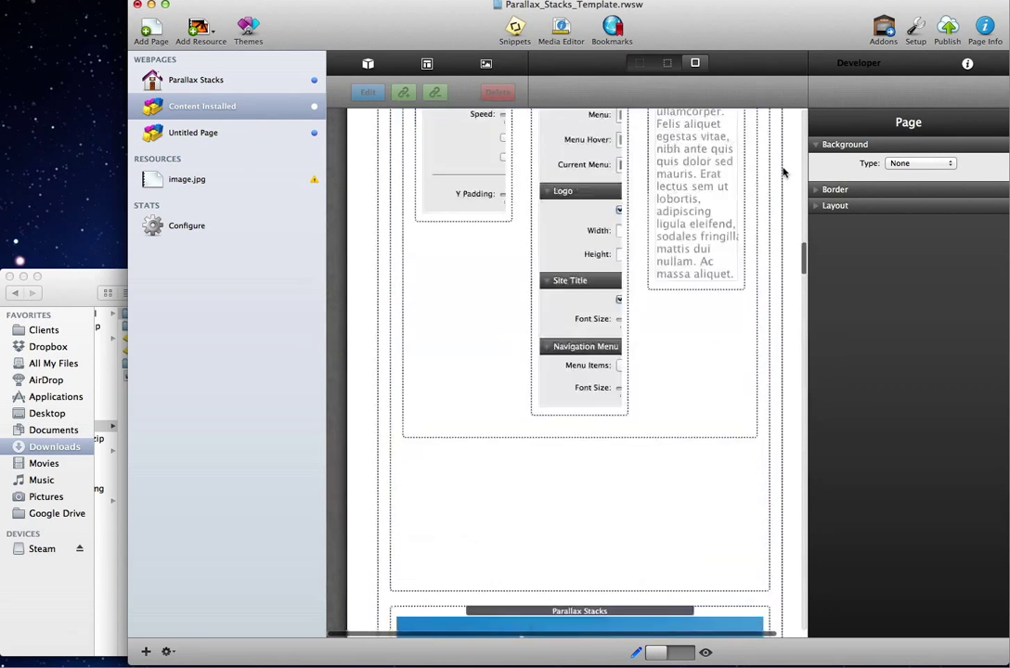
scroll(782, 172, "up", 5)
left_click(778, 156)
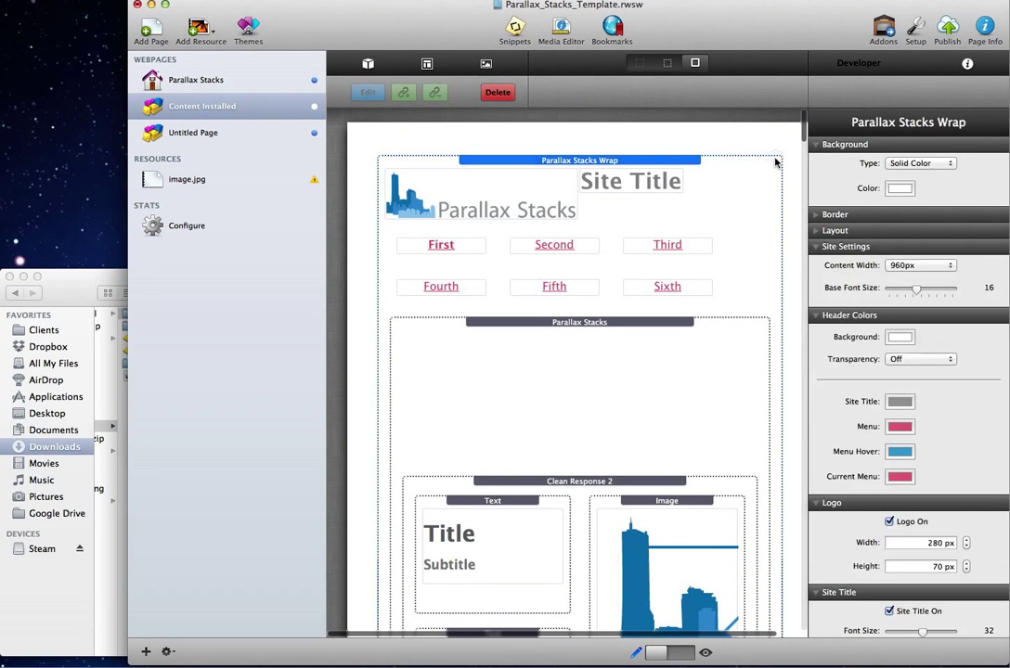
scroll(780, 156, "down", 3)
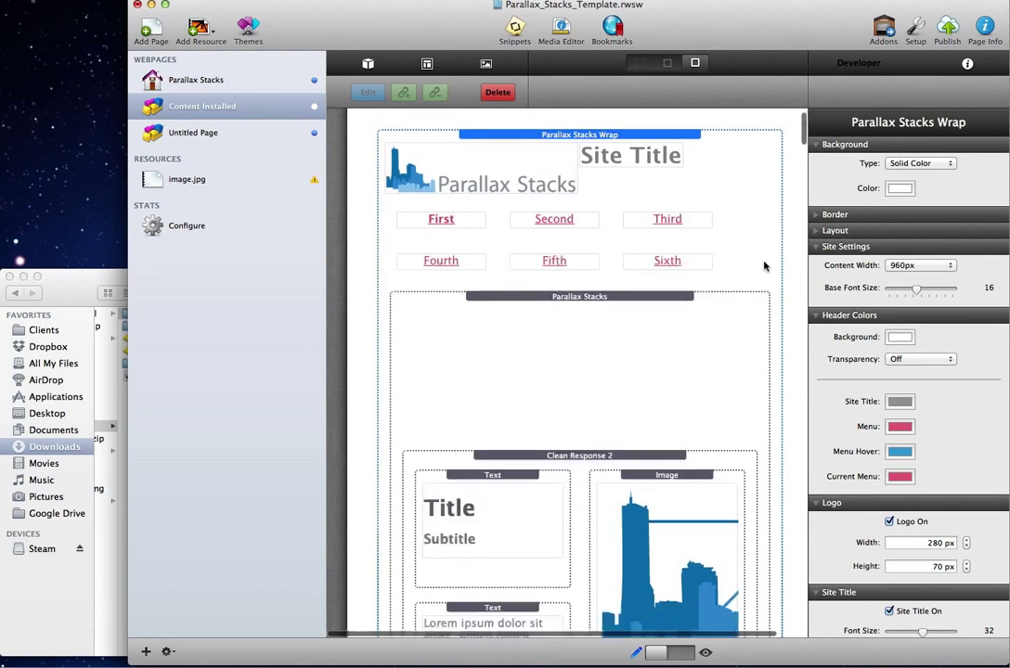
left_click(759, 275)
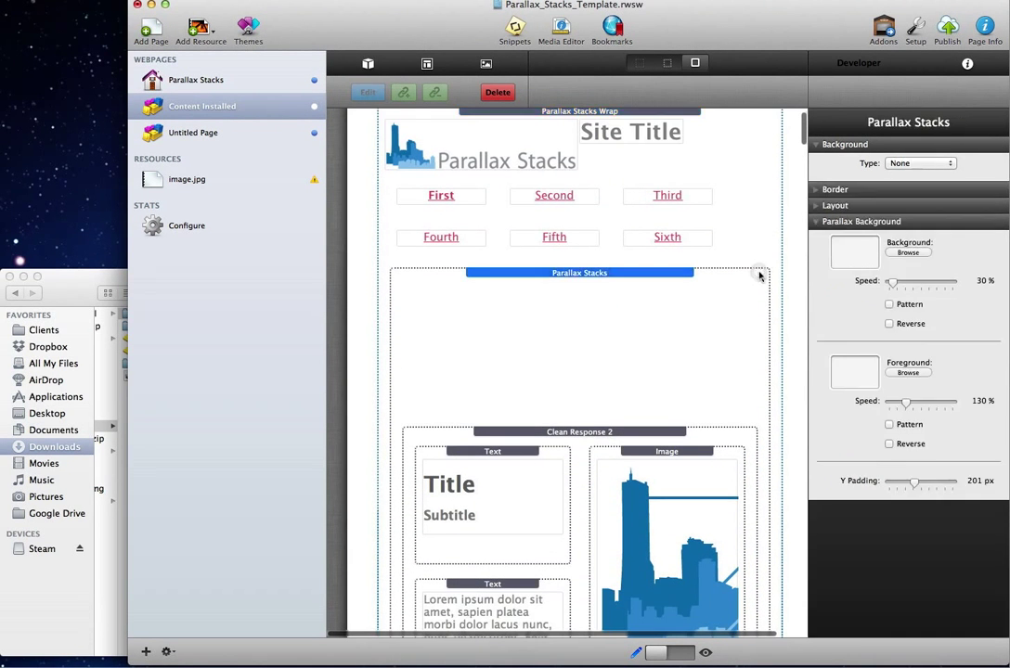
Step: Set its Background Type to Solid Color with white (255, 255, 255)
left_click(922, 164)
left_click(915, 173)
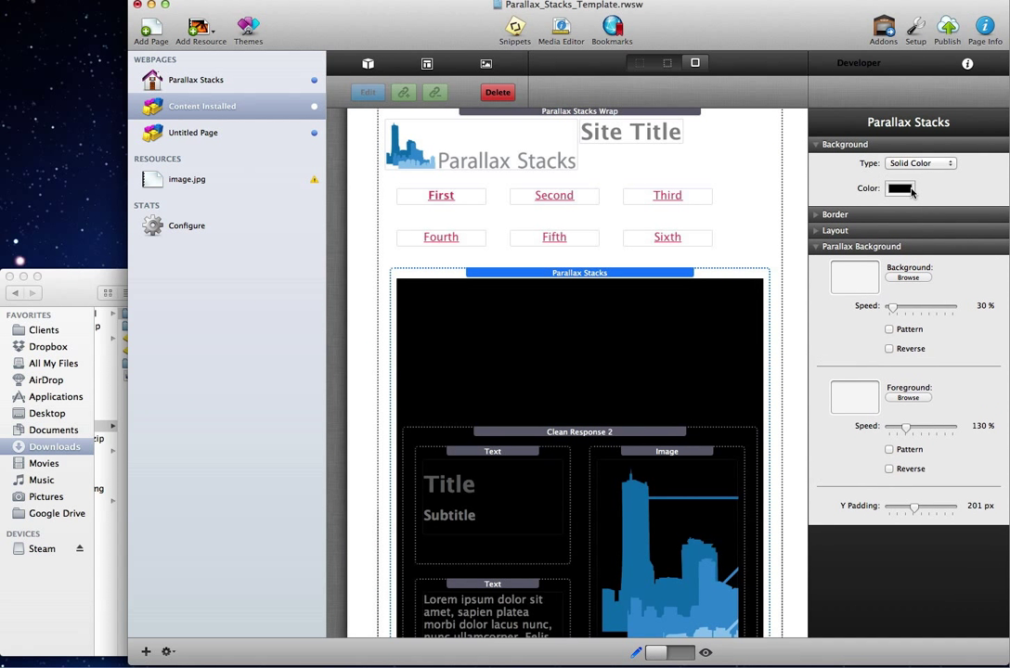
left_click(906, 188)
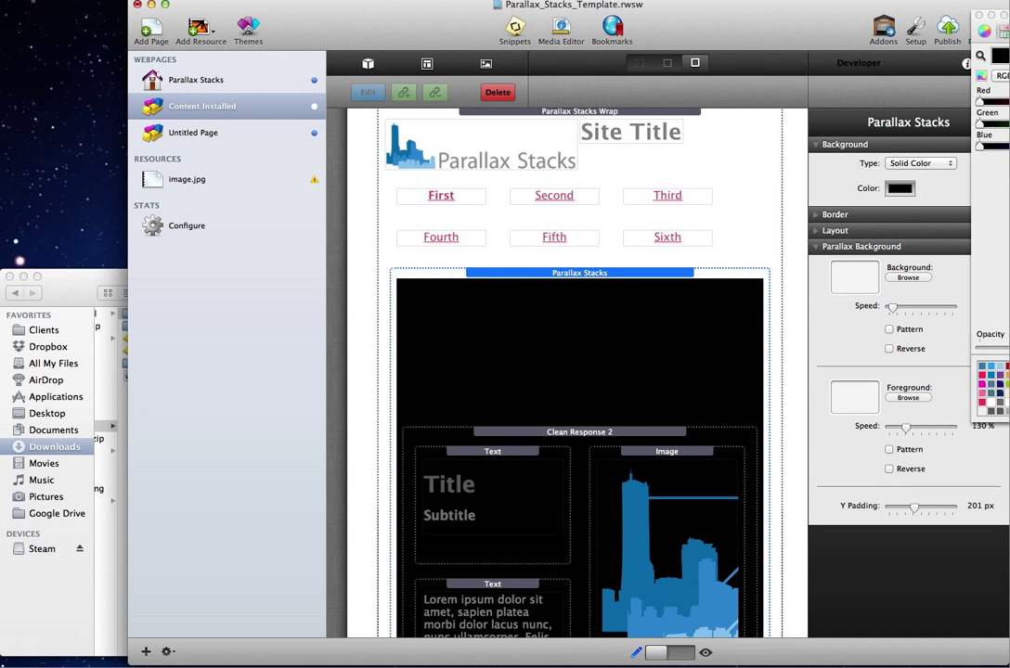
left_click_drag(971, 82, 763, 82)
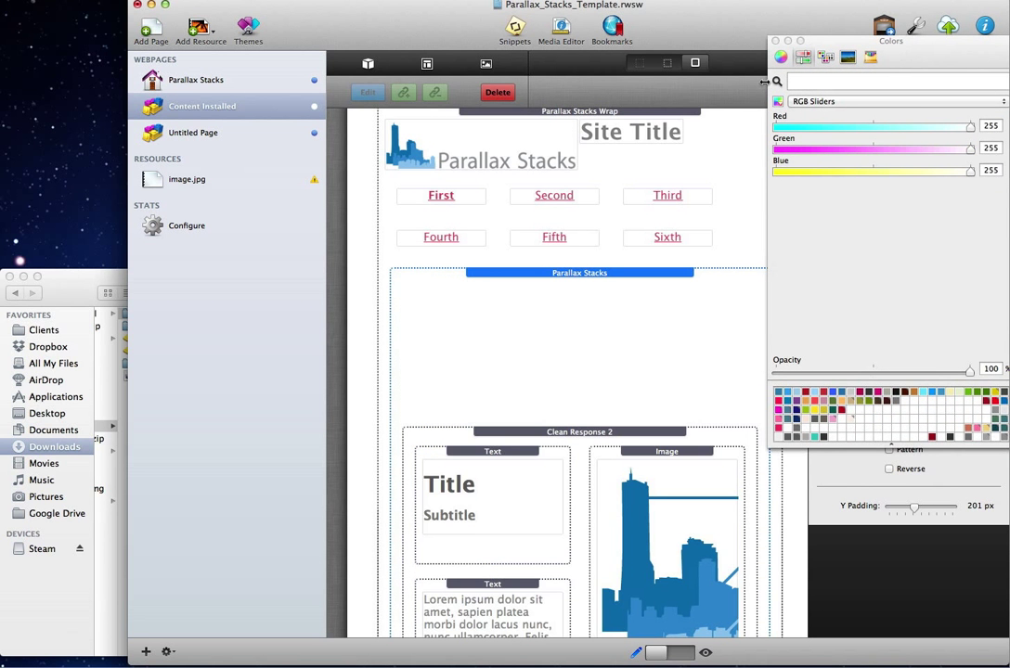
left_click(774, 42)
scroll(698, 130, "down", 10)
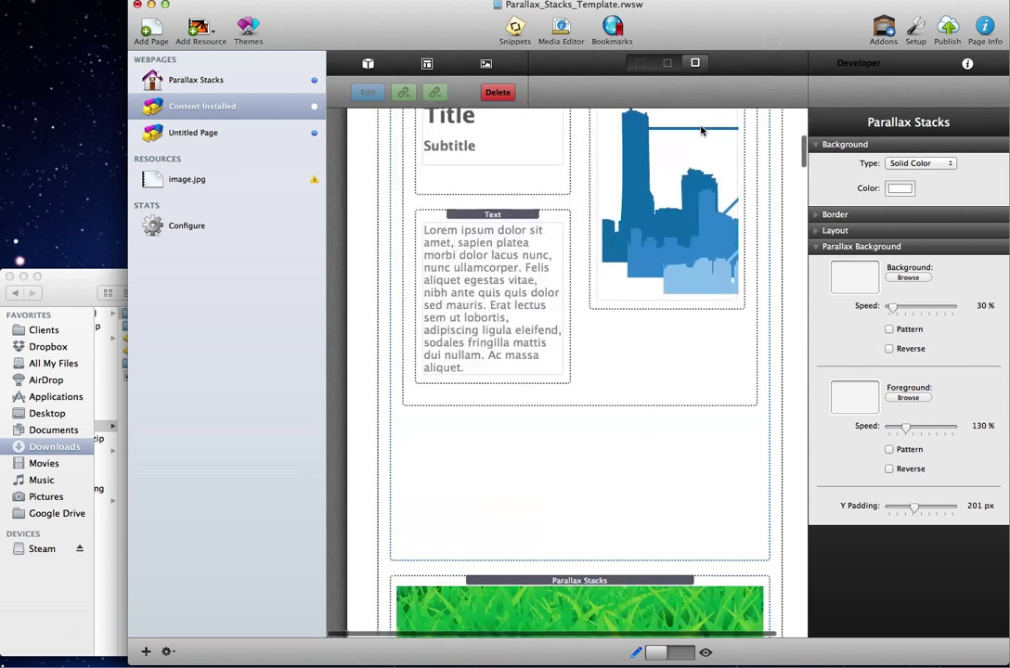
Step: Give the Clean Response 3 parallax section a solid white background
scroll(698, 139, "down", 15)
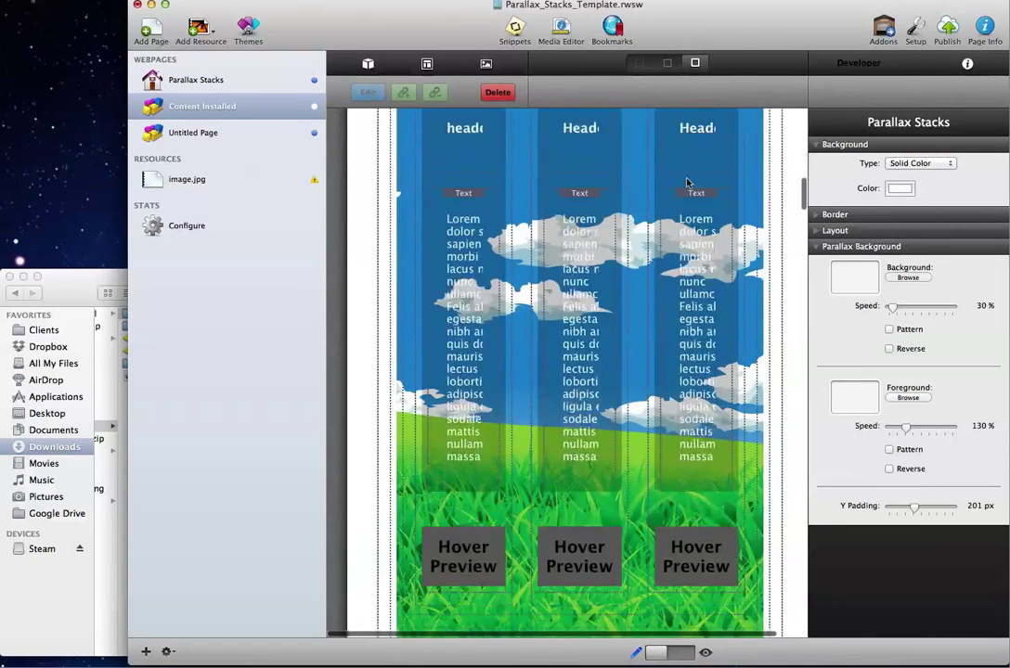
scroll(691, 183, "down", 3)
left_click(756, 300)
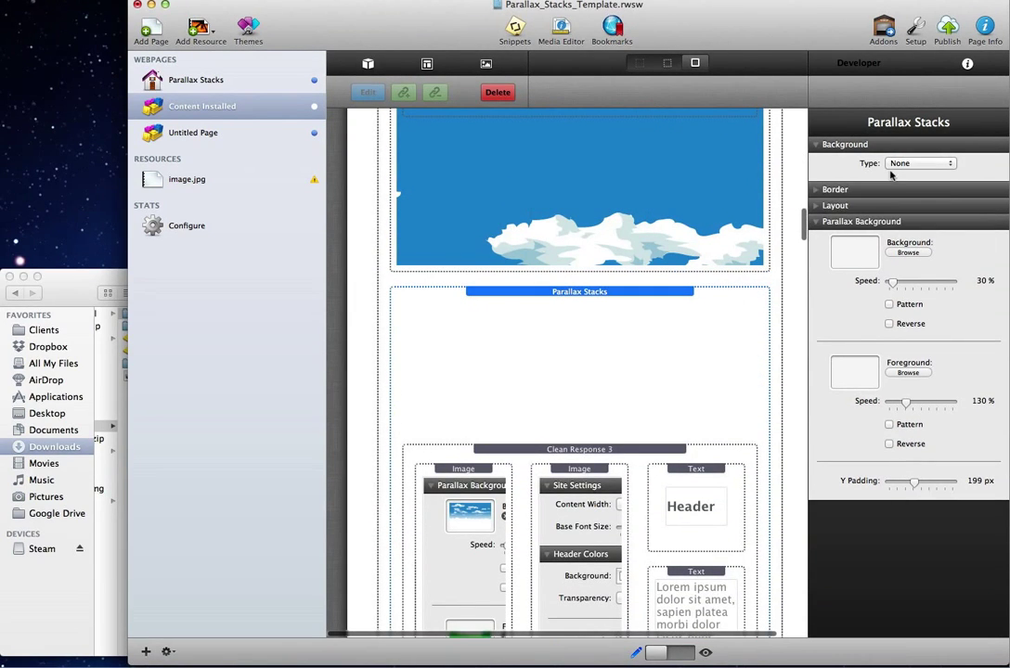
left_click(914, 163)
left_click(897, 175)
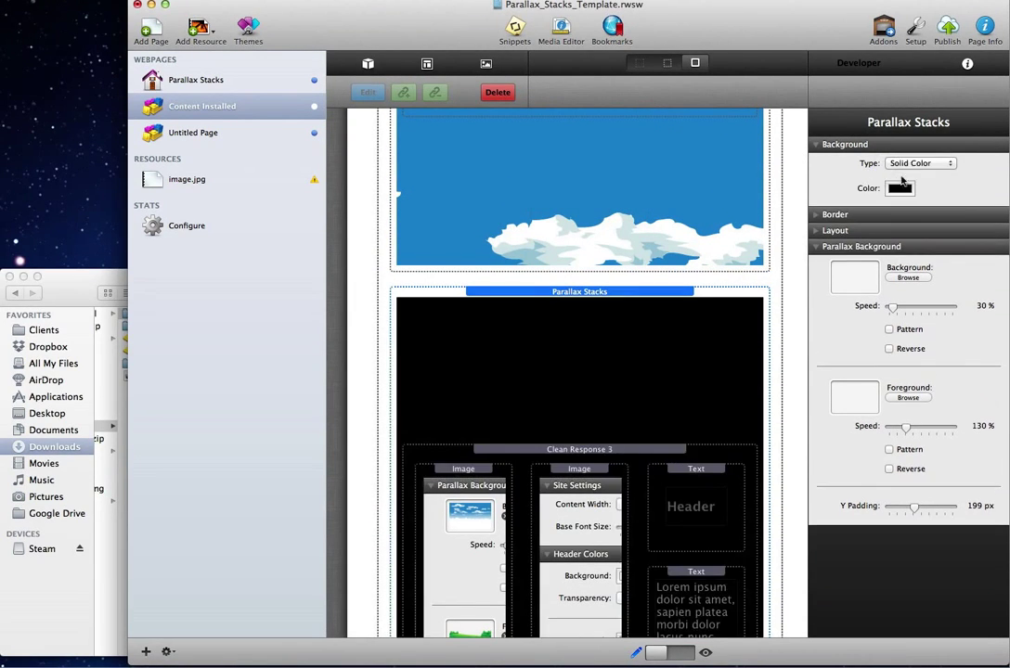
left_click(897, 190)
left_click(918, 418)
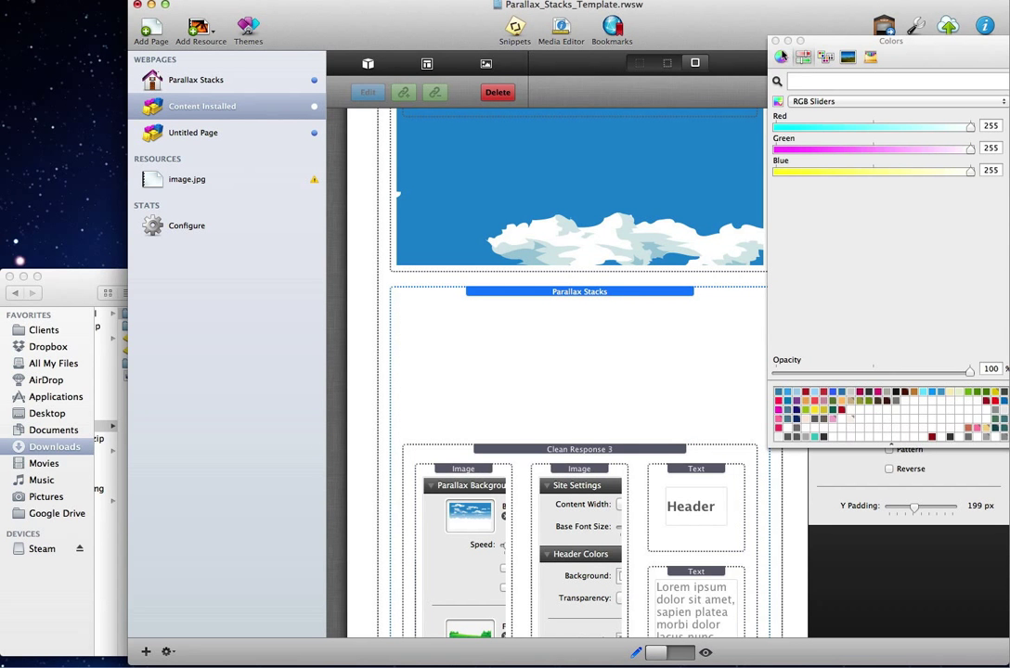
left_click(775, 41)
Step: Give the Clean Response 4 parallax section a solid white background
scroll(641, 264, "down", 15)
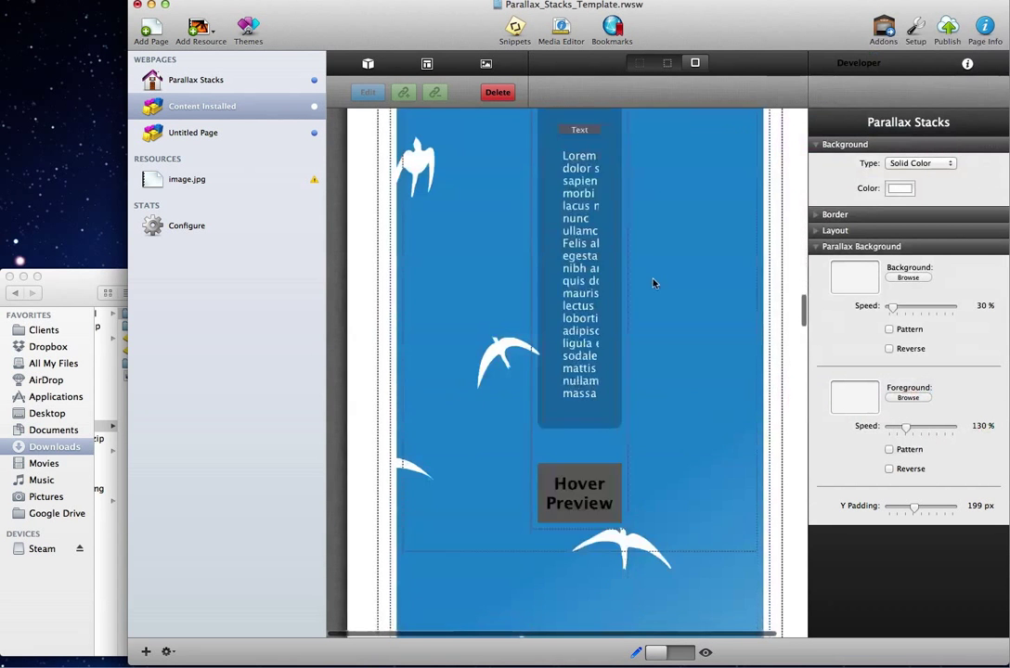
scroll(668, 288, "down", 1)
left_click(762, 316)
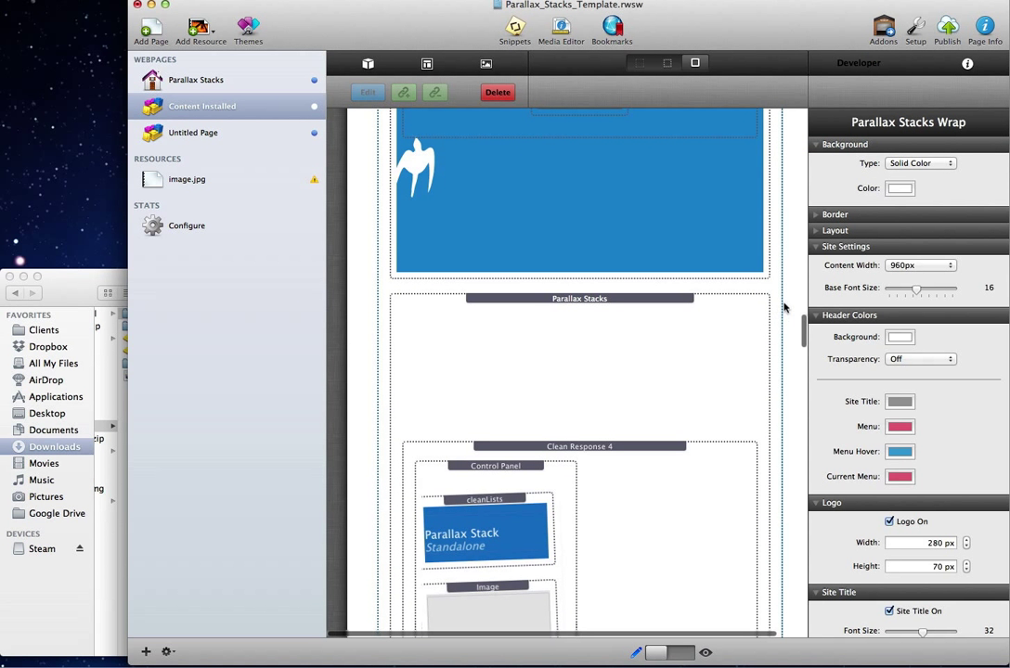
left_click(761, 321)
left_click(914, 163)
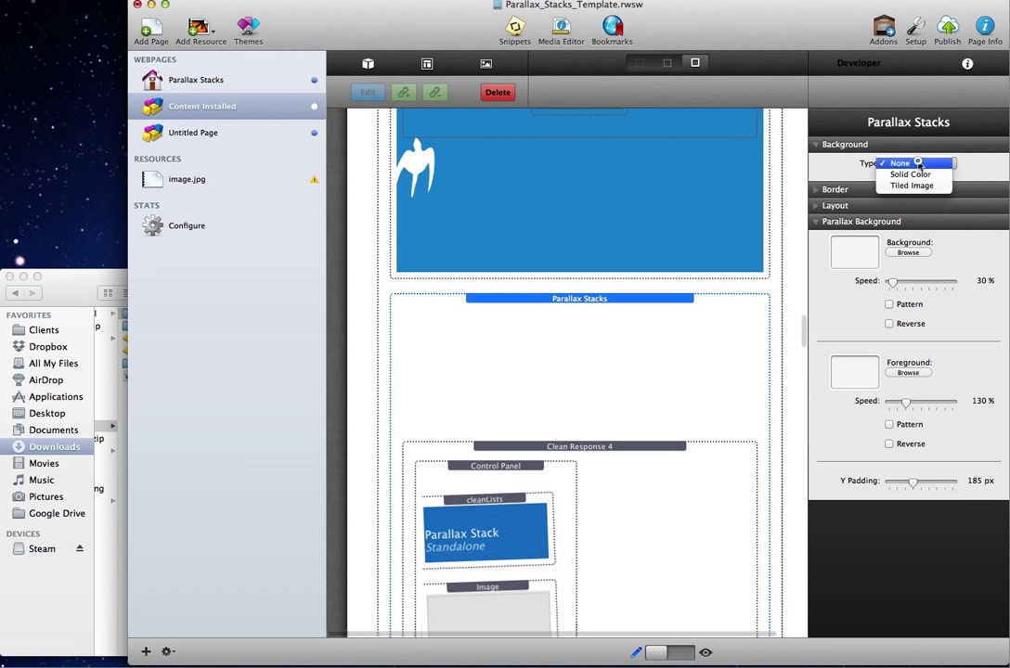
left_click(911, 175)
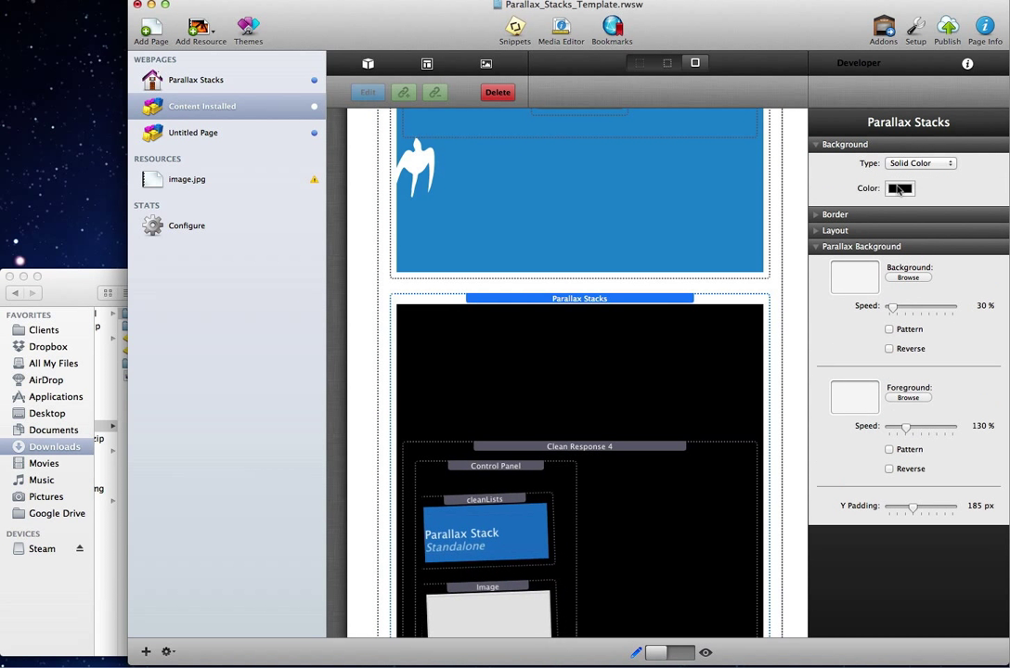
left_click(899, 189)
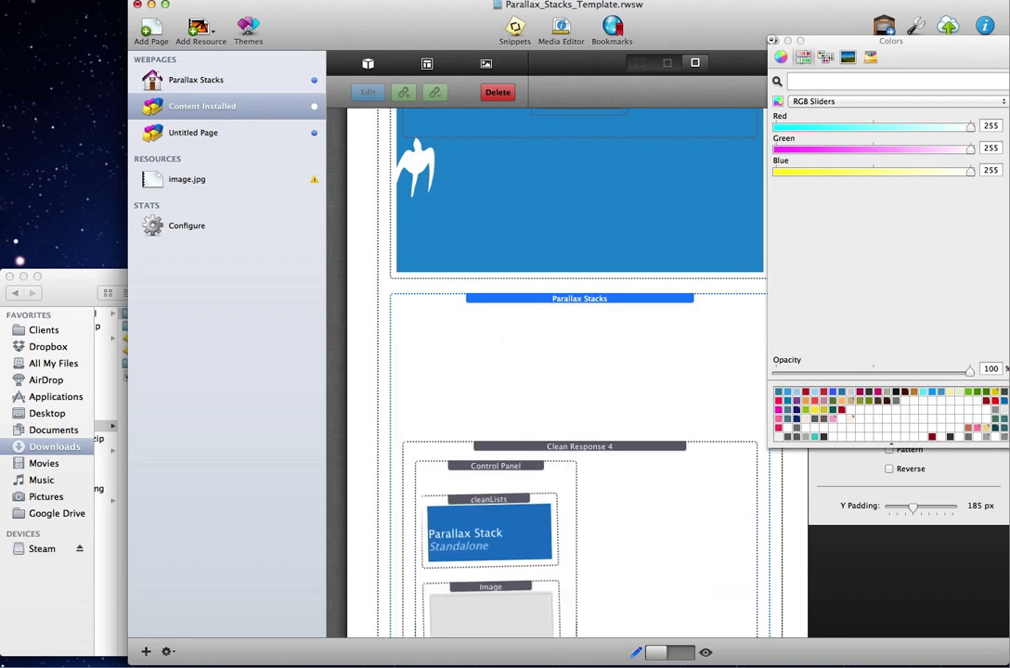
left_click(771, 41)
Step: Scroll down the page and switch to preview
scroll(679, 244, "down", 10)
scroll(679, 246, "down", 5)
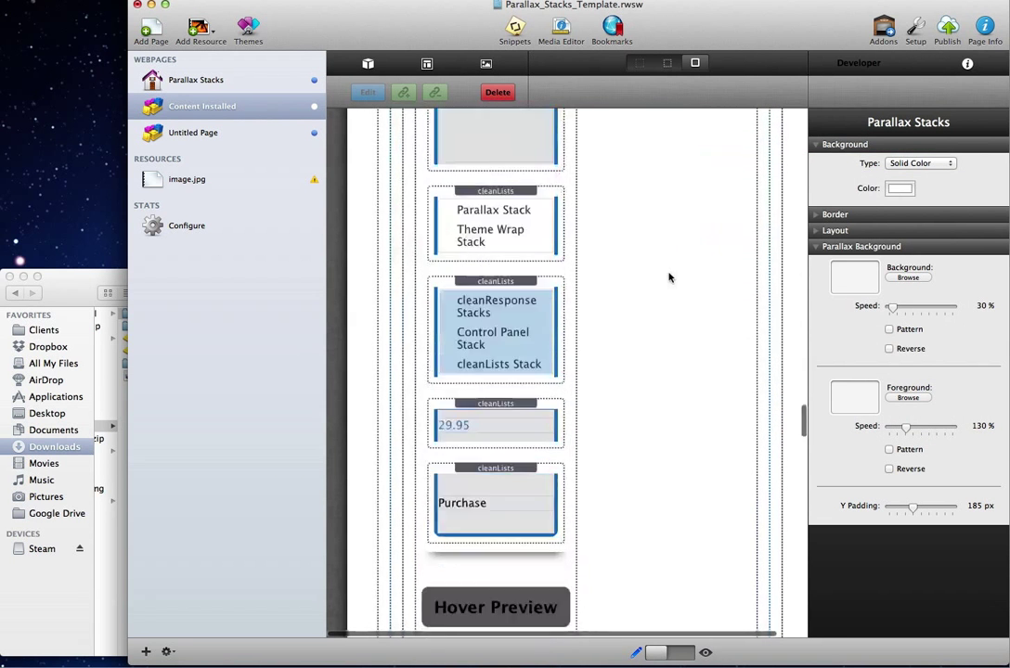
scroll(668, 278, "down", 10)
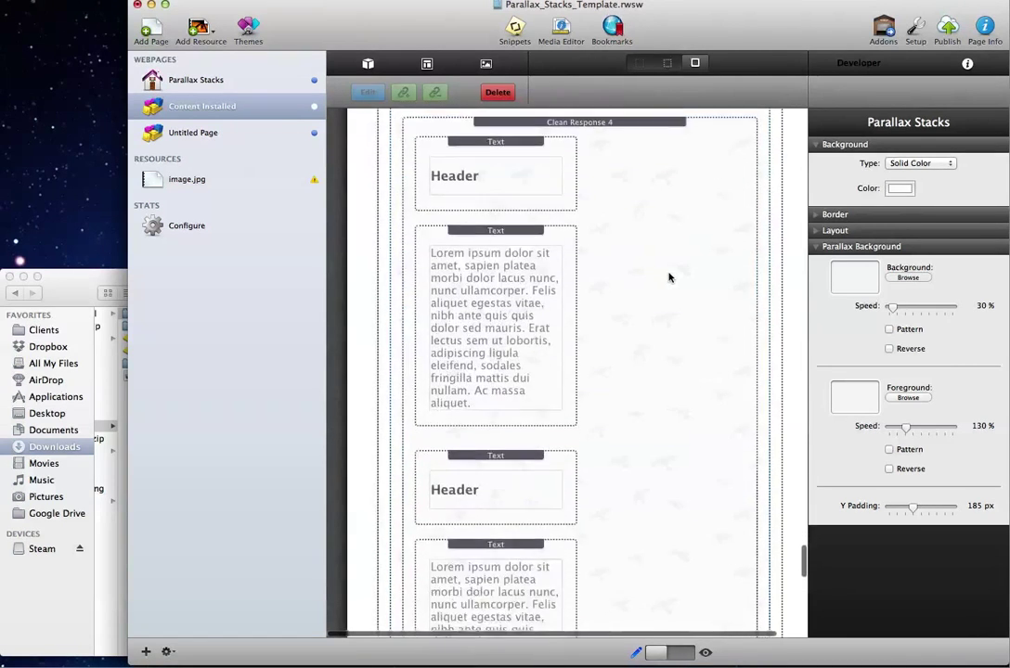
left_click(679, 652)
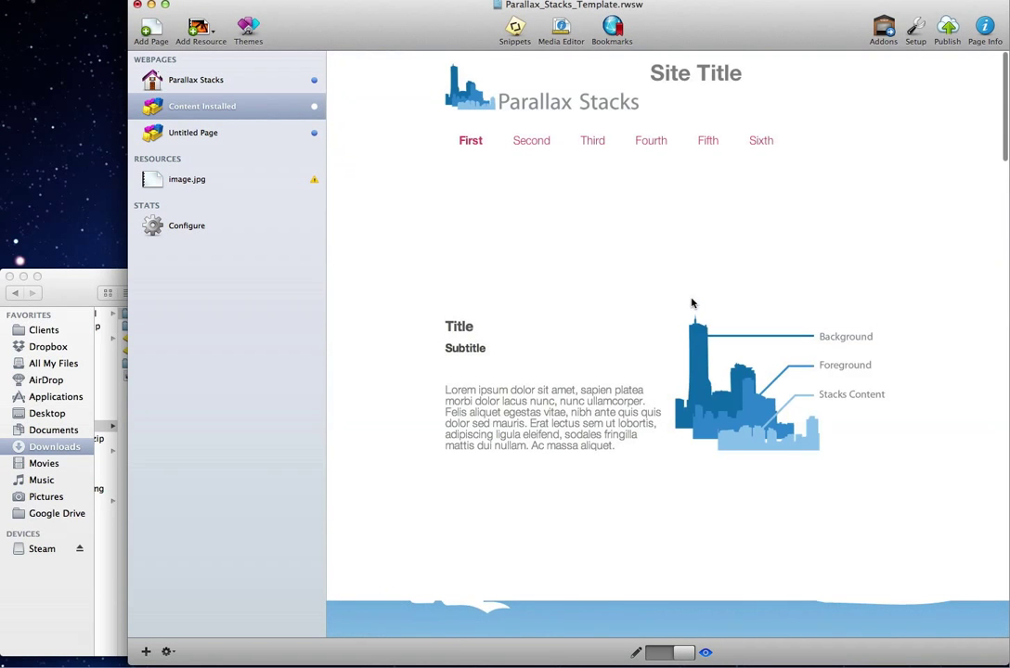
scroll(755, 355, "down", 3)
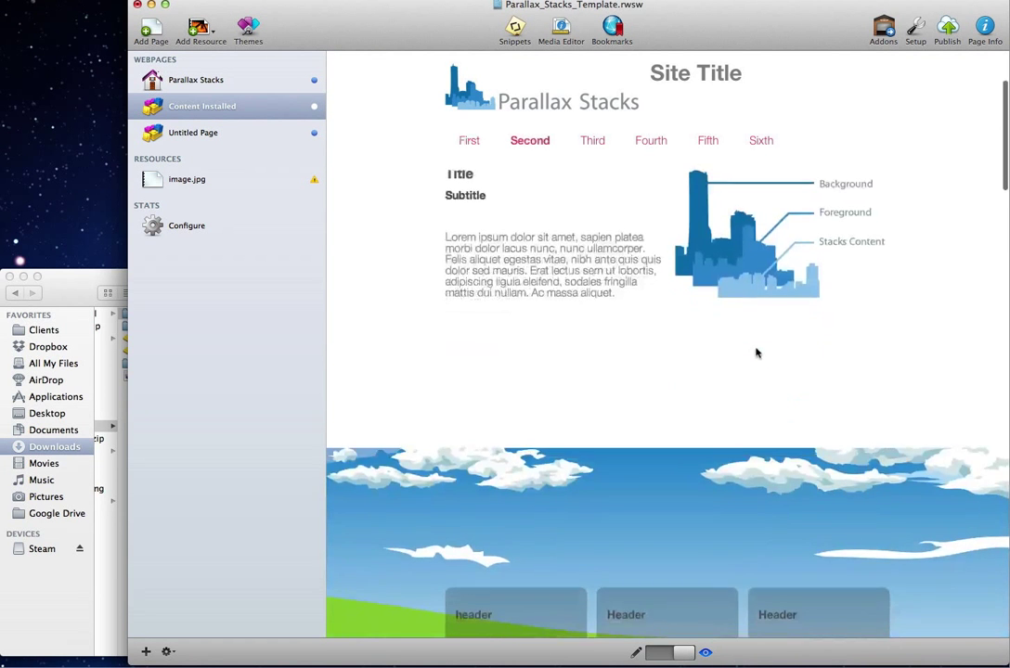
scroll(604, 227, "up", 3)
scroll(710, 227, "down", 5)
scroll(710, 227, "down", 5)
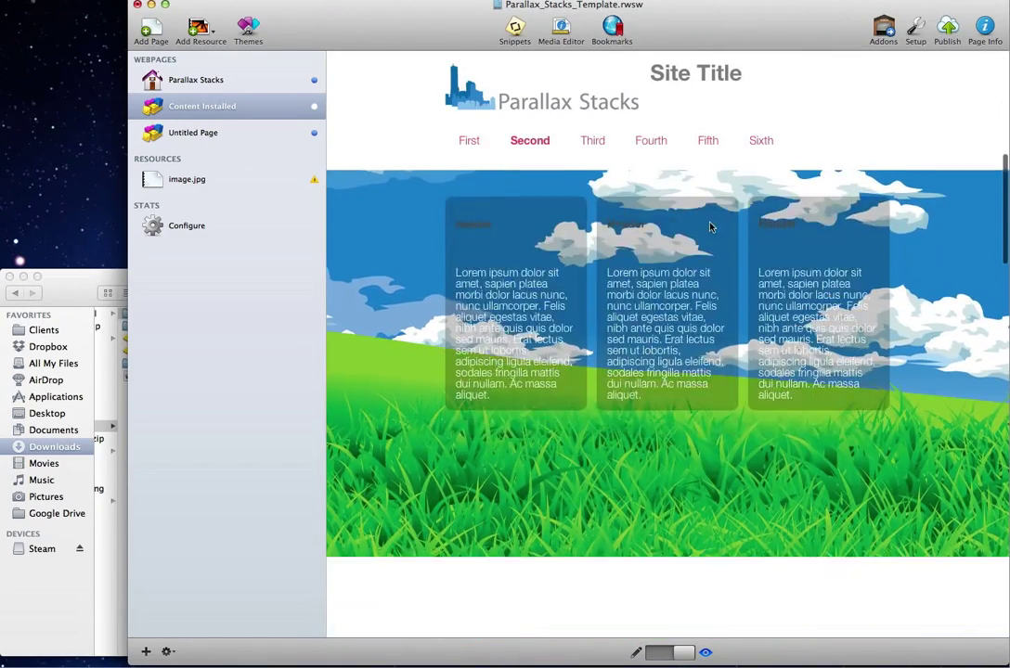
scroll(710, 227, "down", 2)
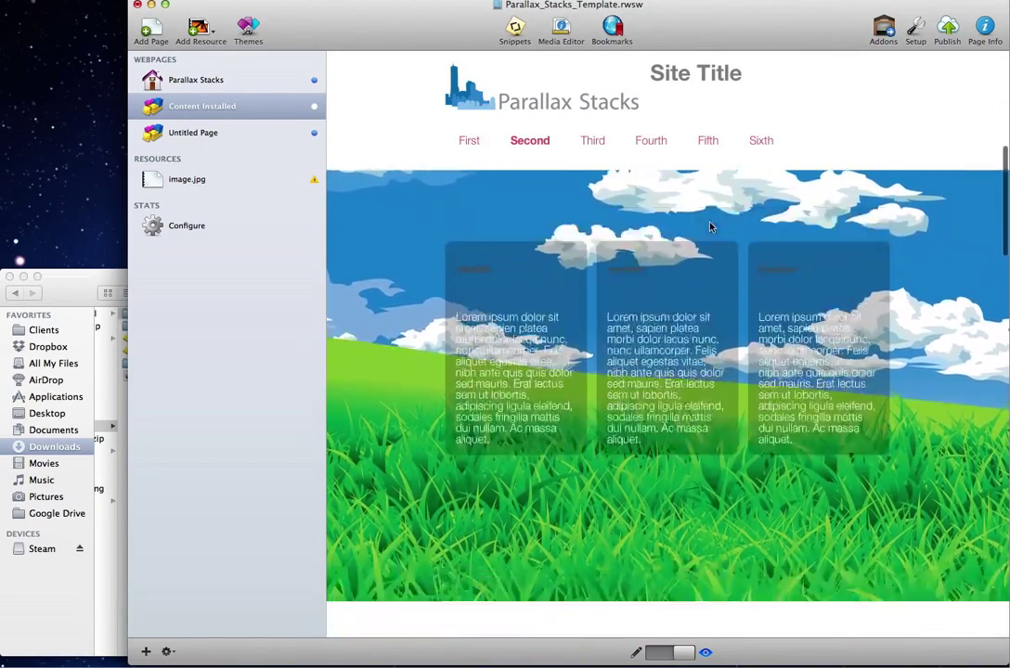
scroll(649, 226, "up", 2)
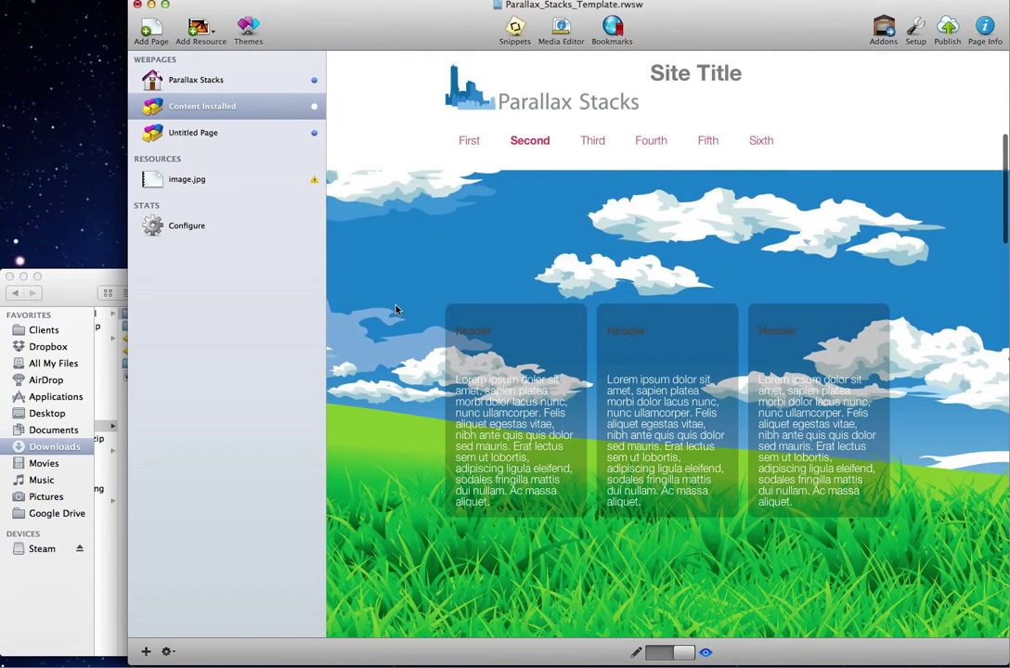
scroll(396, 307, "down", 5)
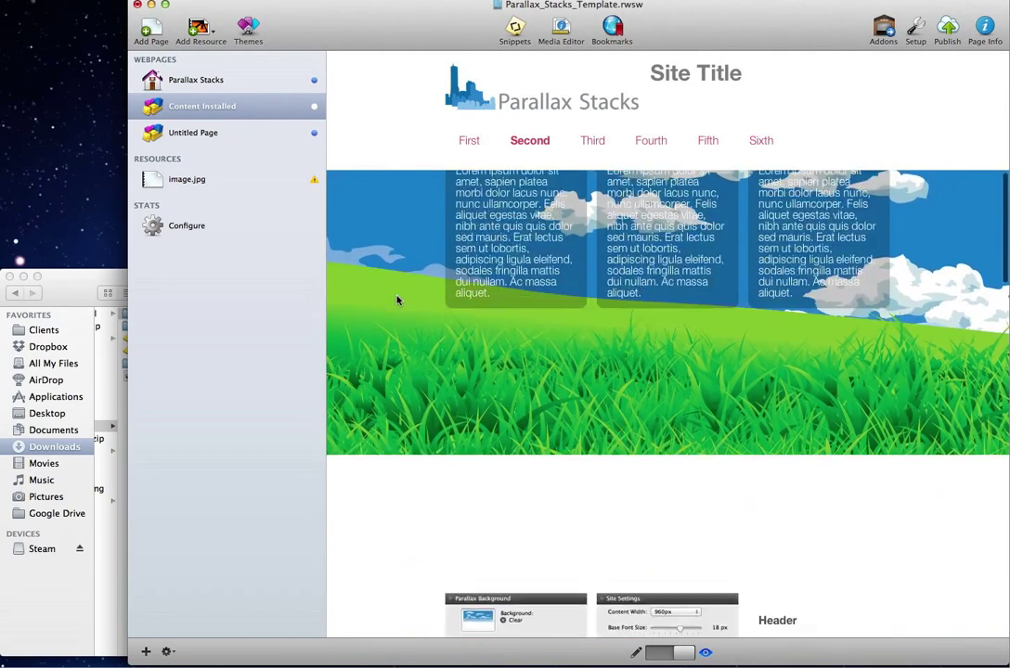
scroll(399, 297, "down", 10)
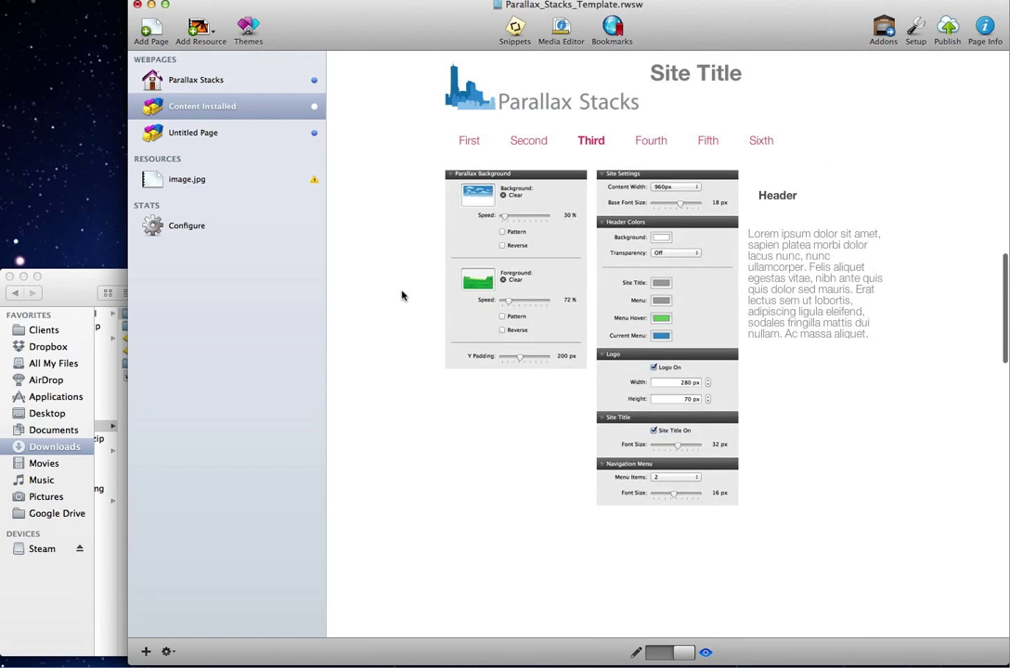
scroll(402, 295, "down", 10)
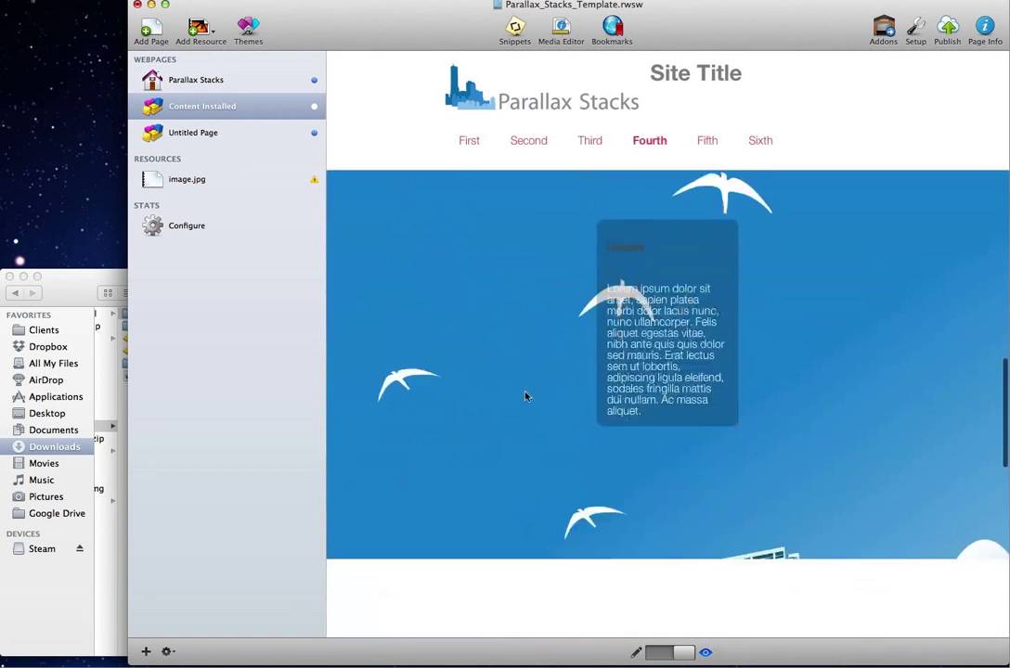
scroll(525, 396, "down", 5)
scroll(615, 322, "up", 10)
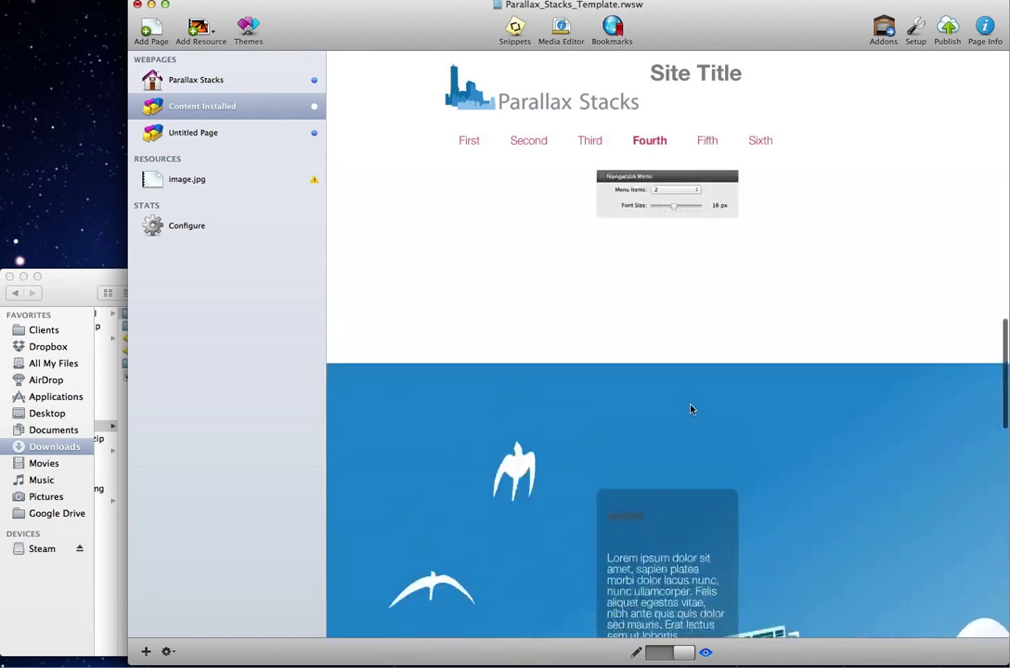
scroll(689, 409, "down", 10)
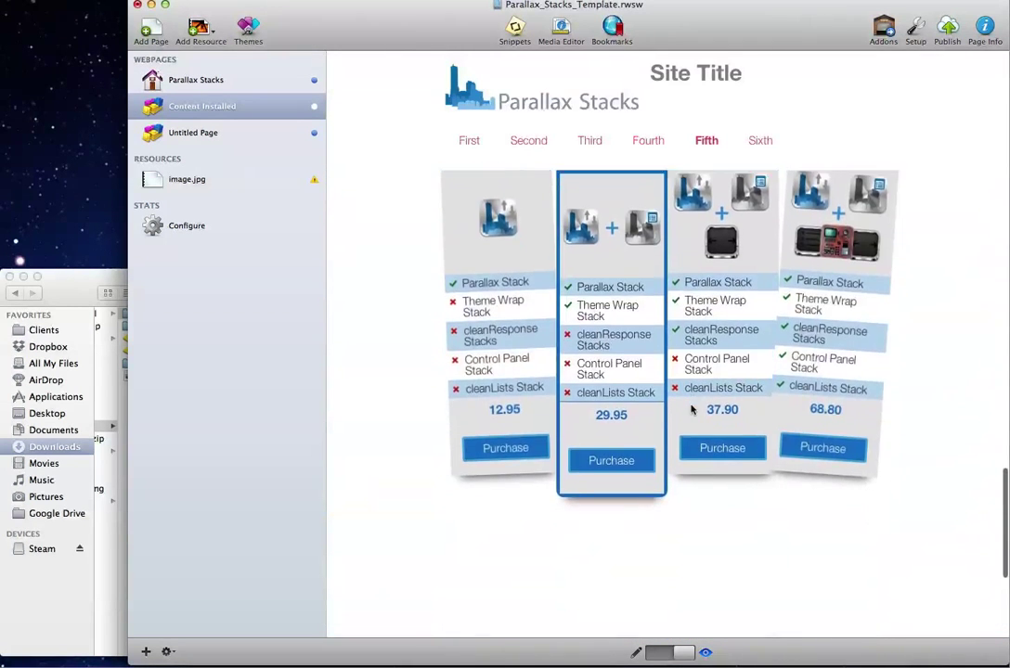
scroll(694, 417, "up", 10)
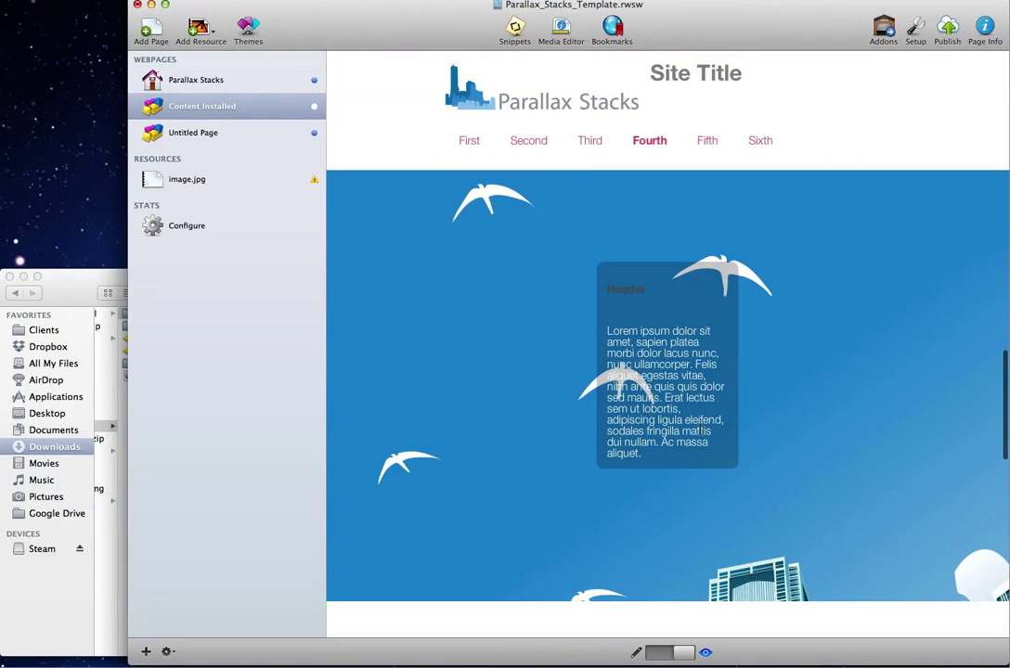
scroll(755, 582, "down", 10)
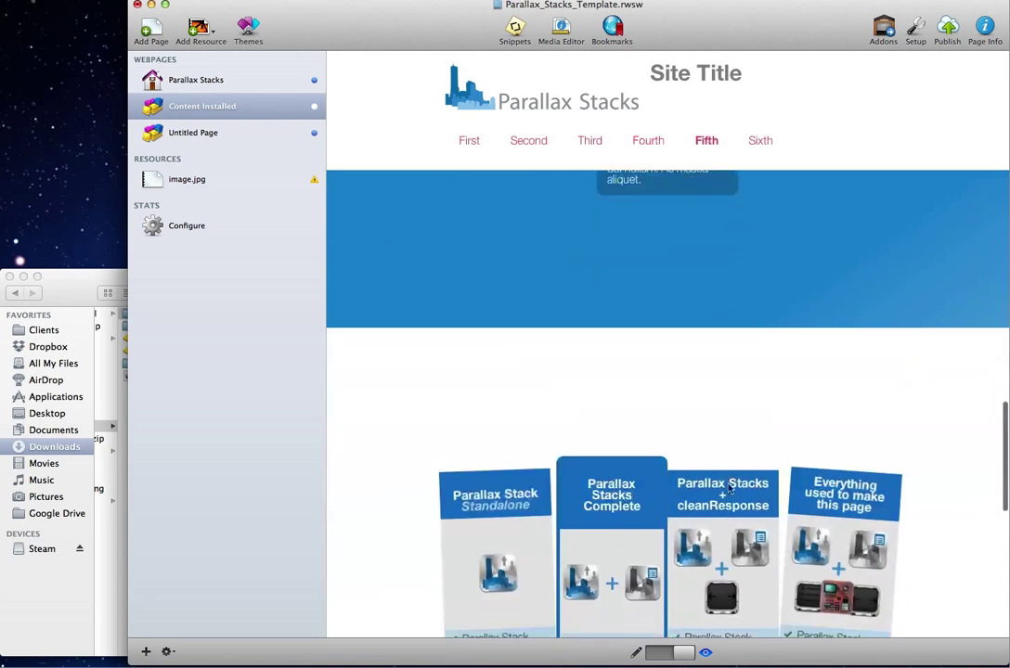
scroll(717, 548, "down", 10)
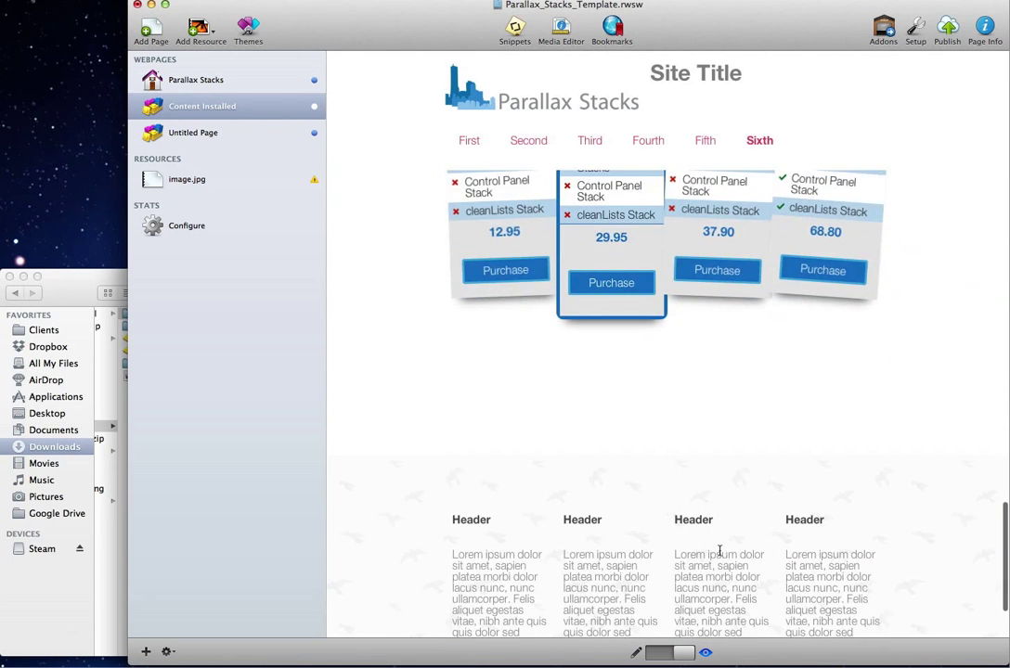
scroll(661, 459, "up", 2)
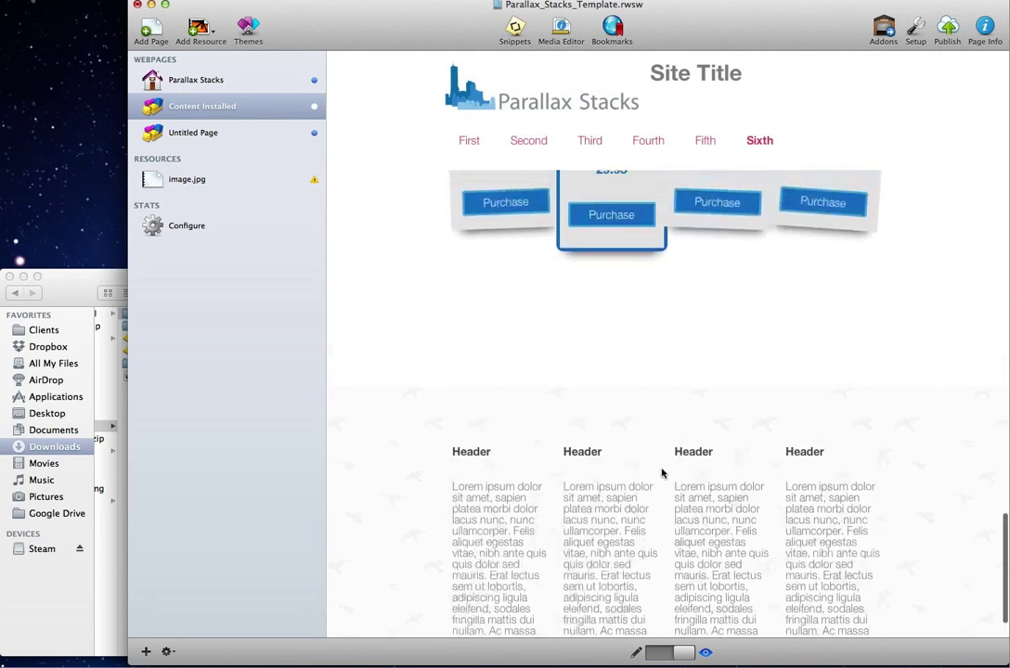
scroll(653, 477, "down", 2)
scroll(653, 483, "up", 2)
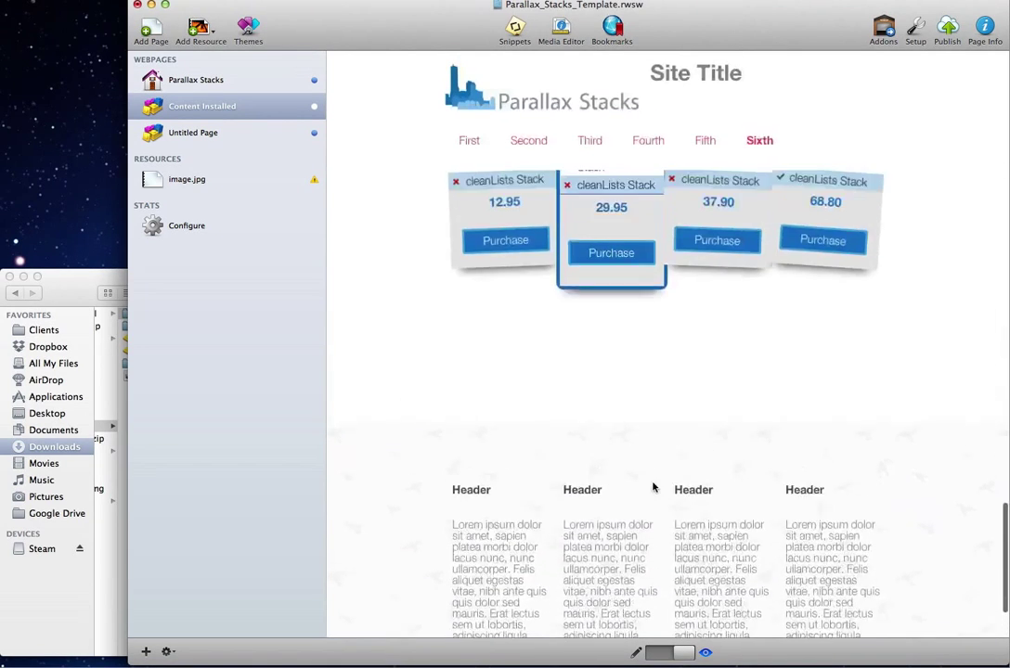
scroll(683, 548, "down", 2)
scroll(651, 577, "up", 2)
scroll(648, 571, "down", 2)
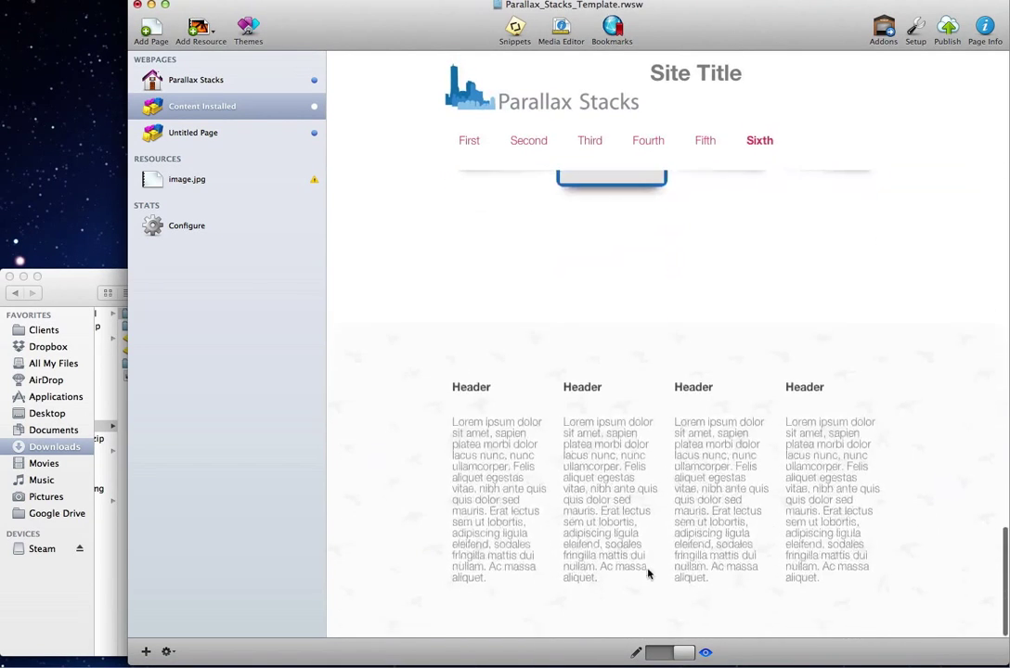
scroll(653, 325, "up", 3)
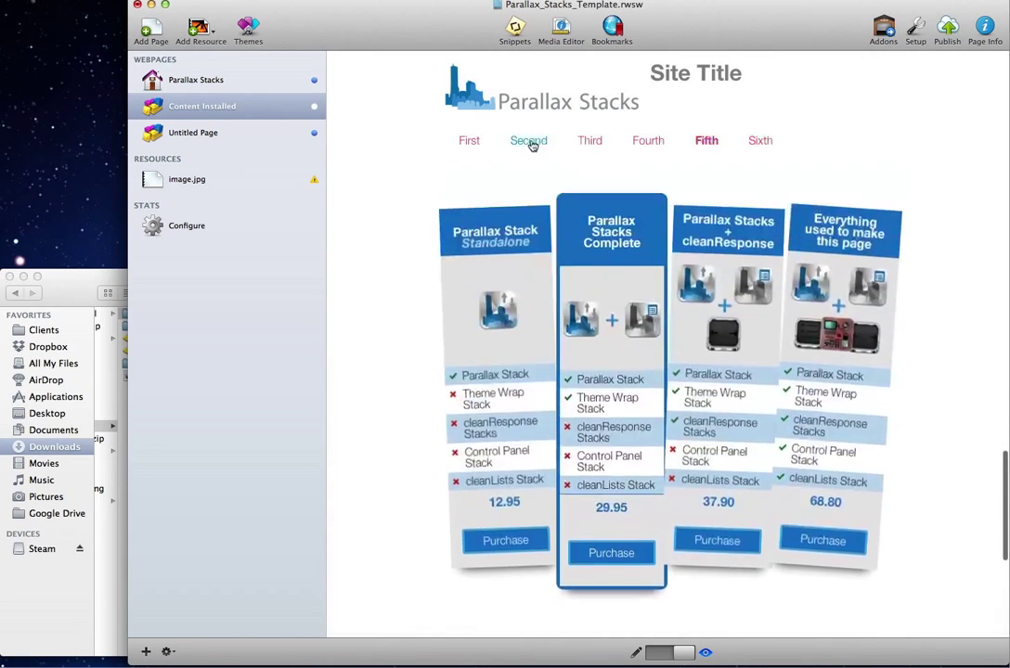
left_click(530, 141)
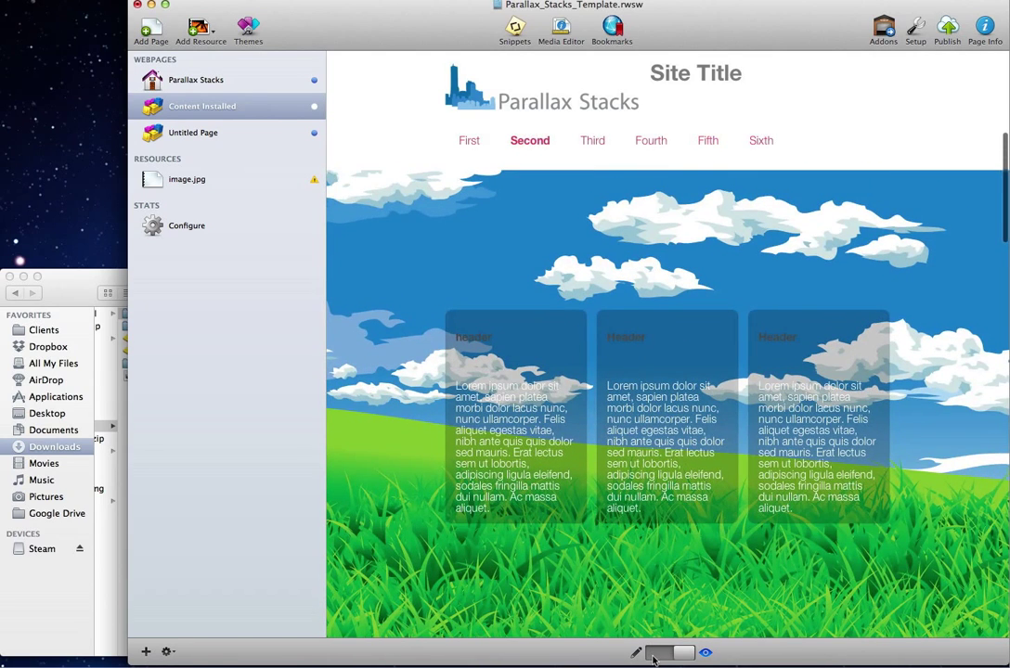
Step: Preview the original Parallax Stacks page, then return Content Installed to edit mode
left_click(208, 82)
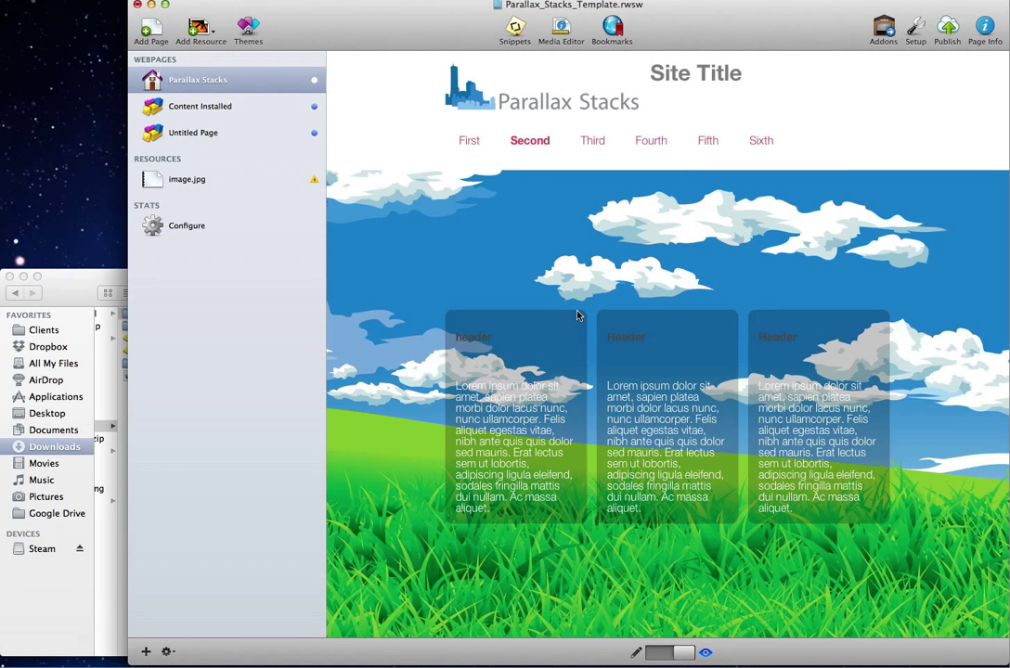
key("super+e")
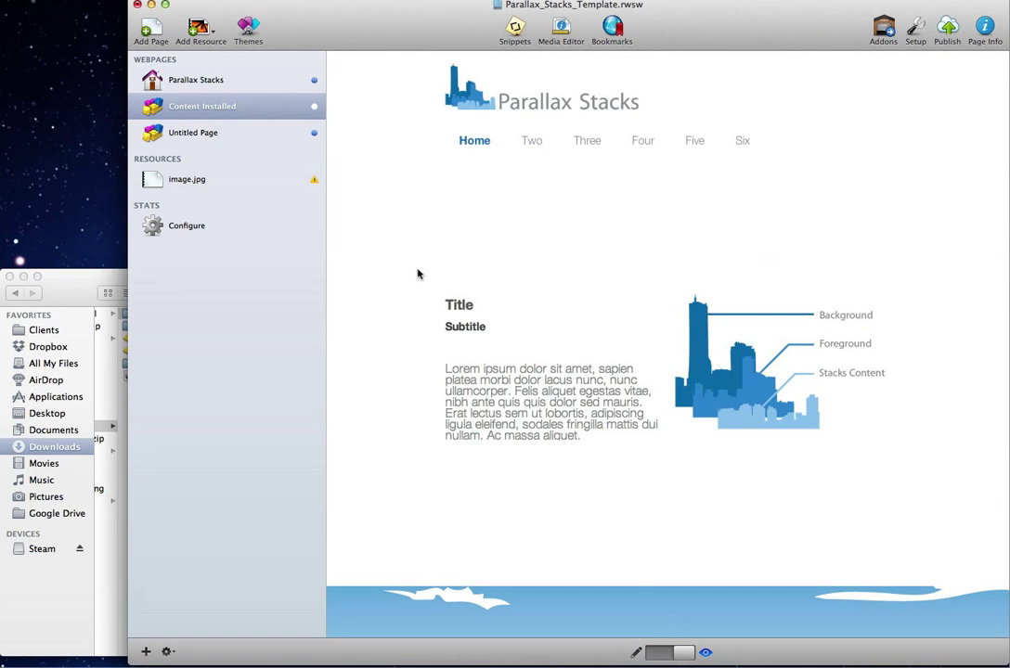
left_click(663, 656)
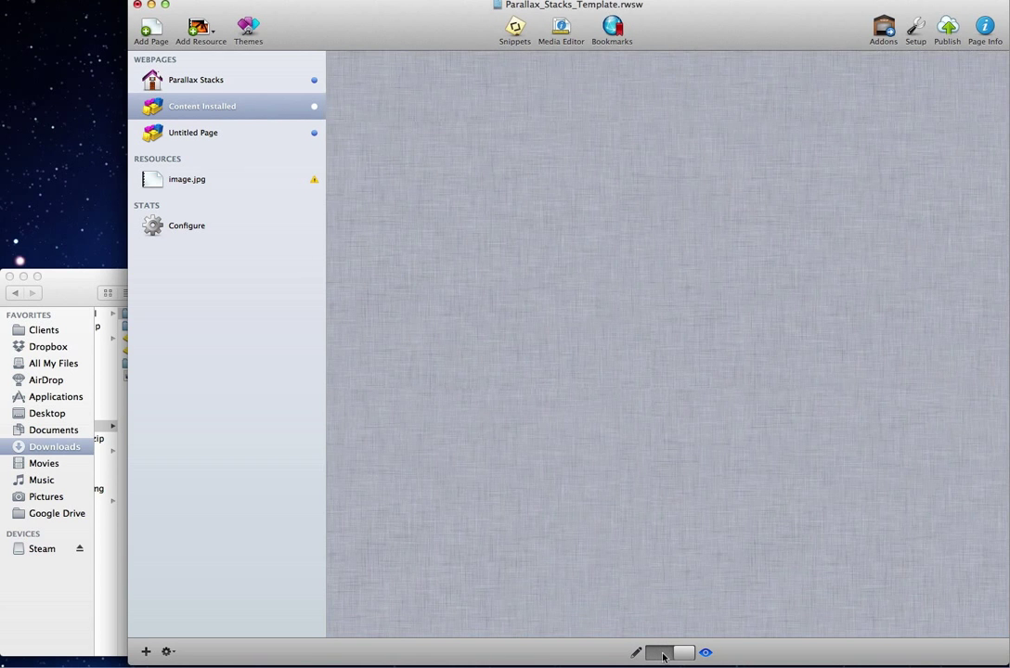
Step: Set the Parallax Stacks Wrap header transparency to White at opacity 3 and preview
scroll(736, 535, "up", 15)
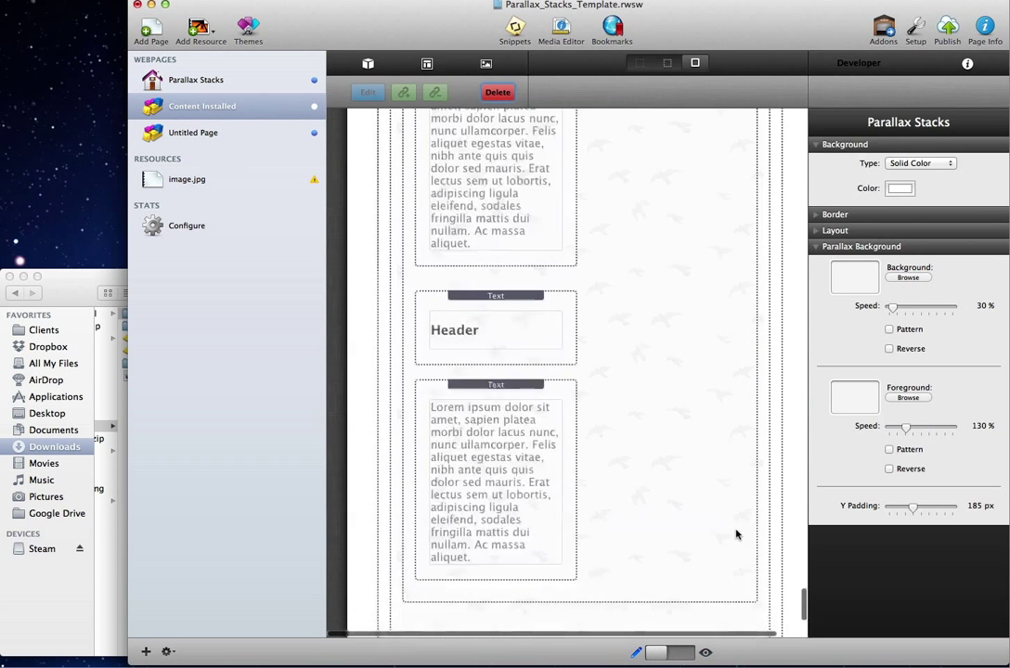
scroll(737, 534, "up", 10)
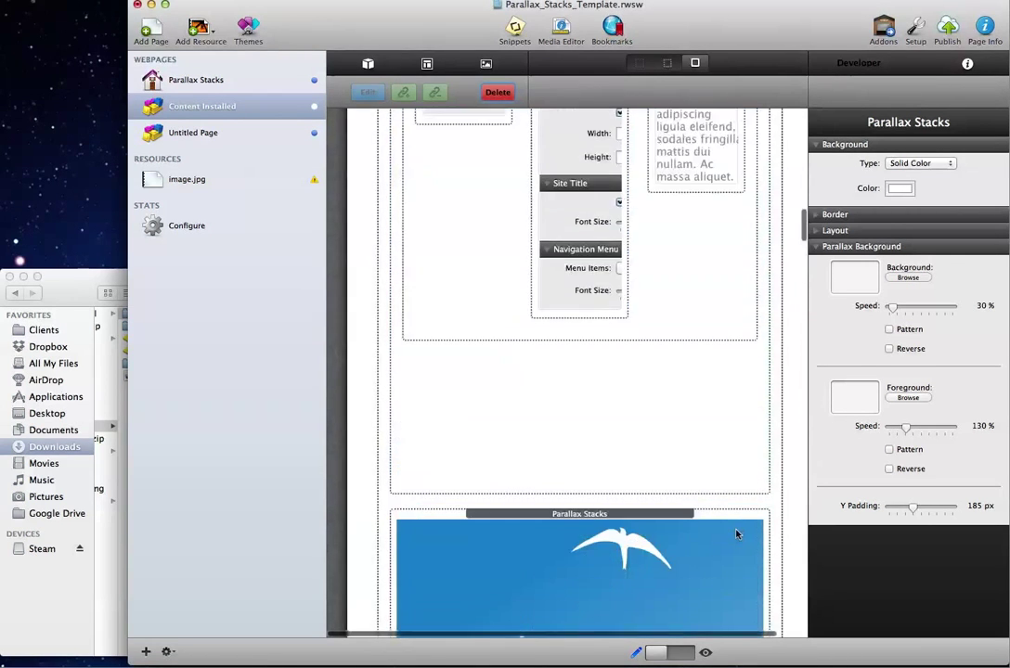
left_click(768, 225)
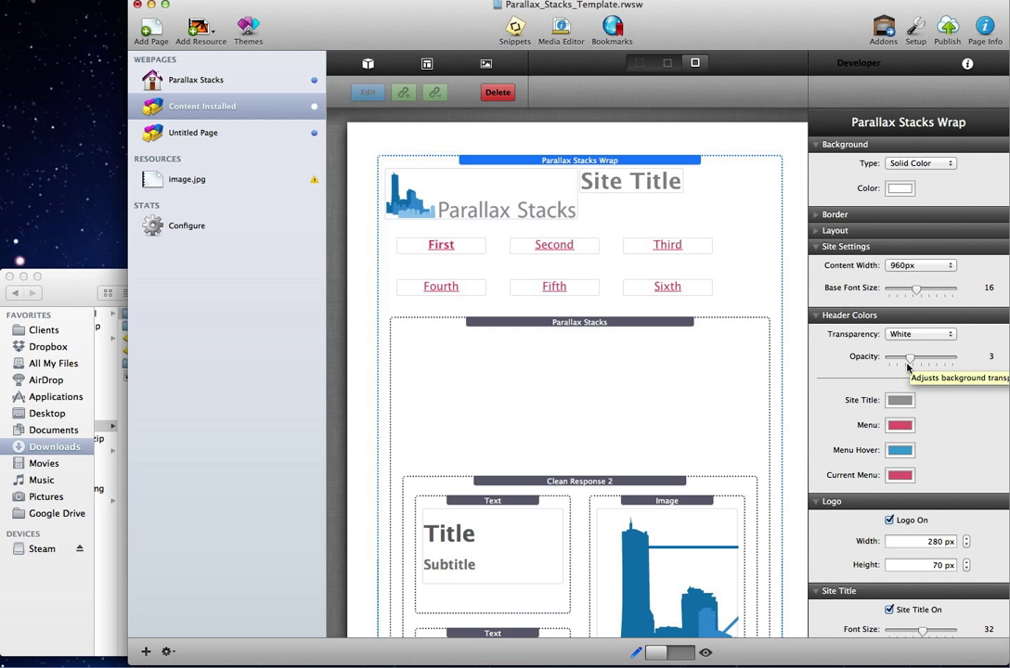
left_click(682, 657)
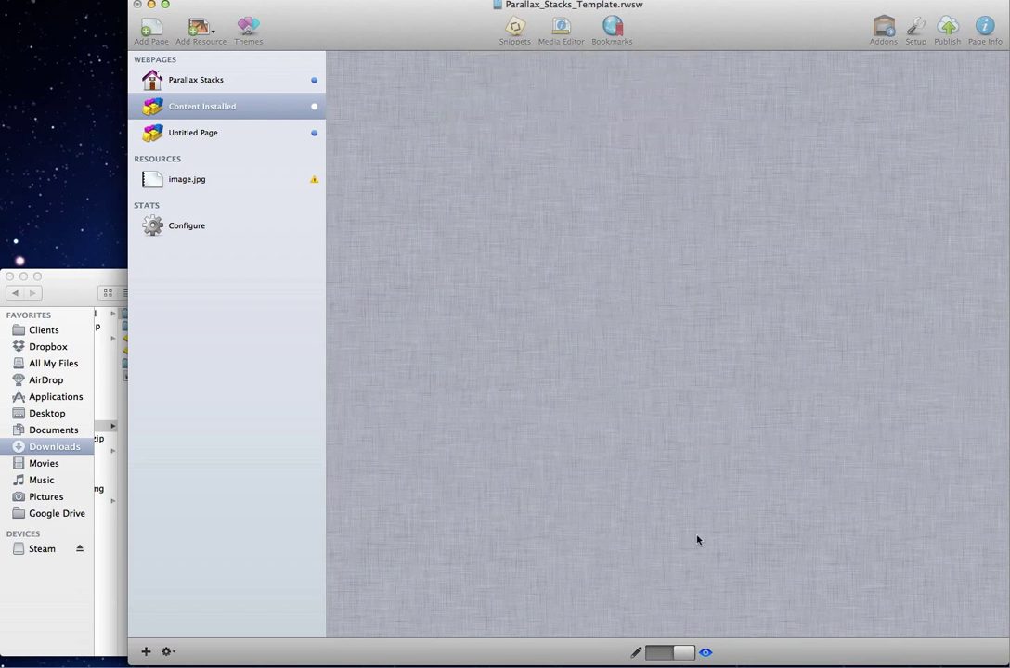
Step: Scroll the preview to check the translucent white sticky header, then return to edit mode
scroll(664, 292, "down", 5)
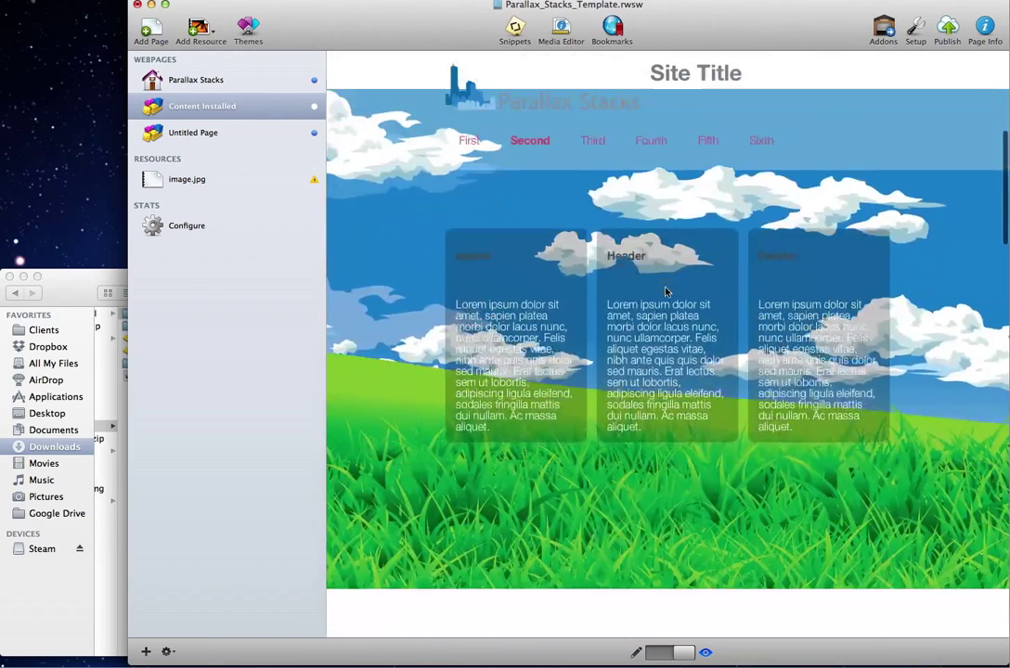
scroll(678, 150, "down", 8)
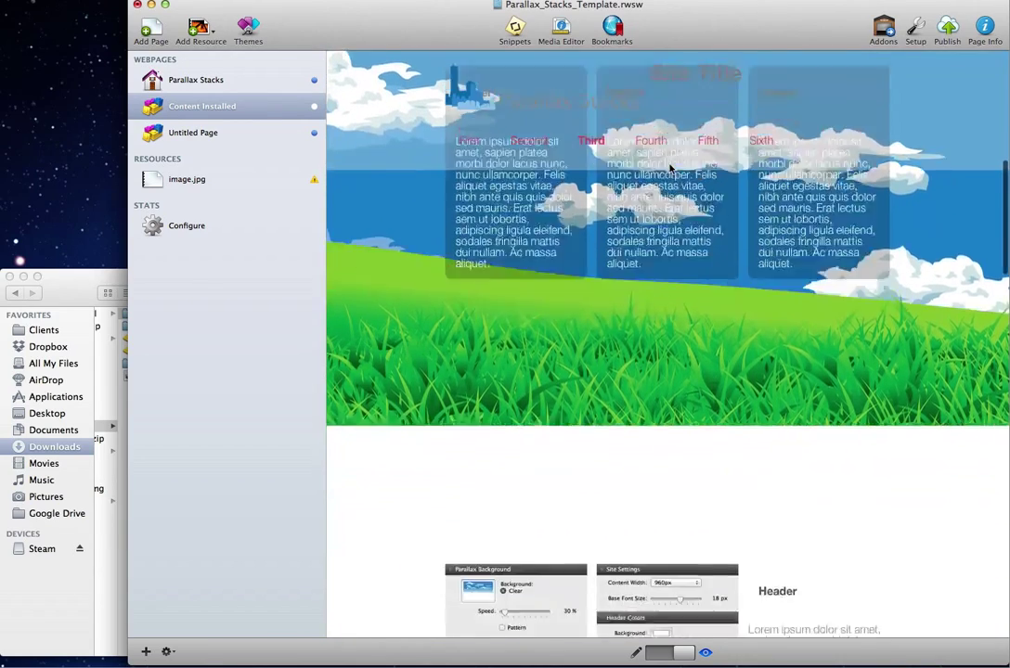
scroll(670, 168, "down", 8)
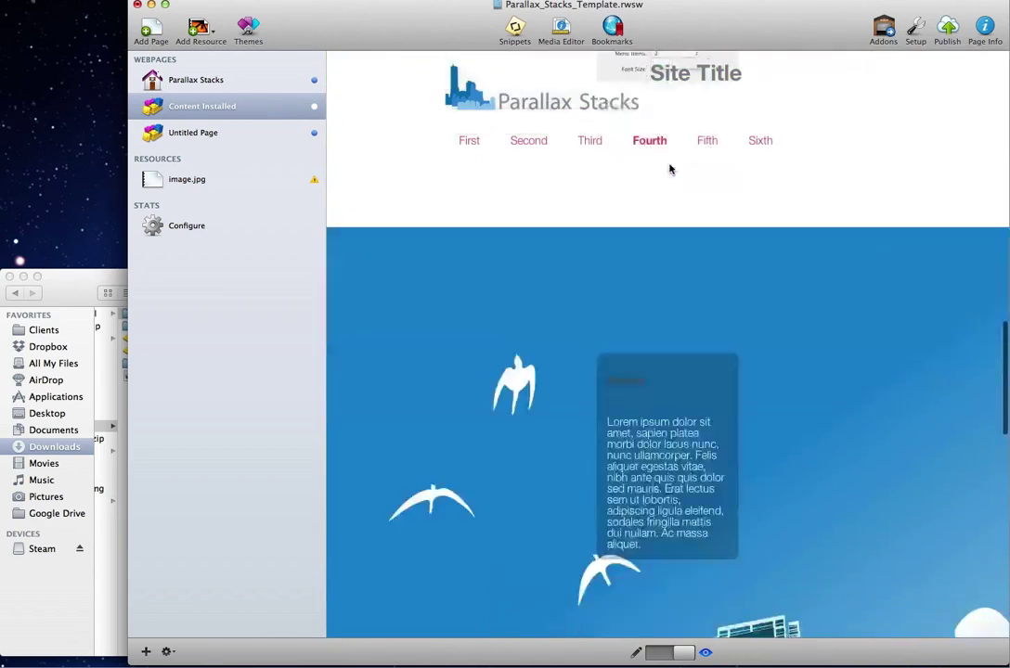
scroll(804, 231, "down", 10)
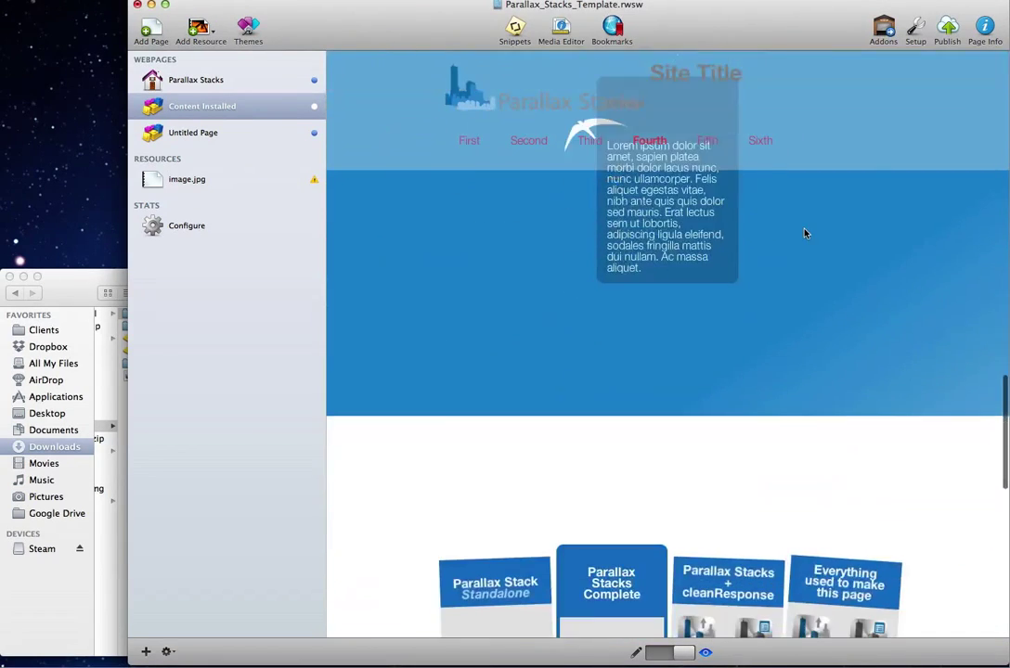
scroll(800, 234, "down", 5)
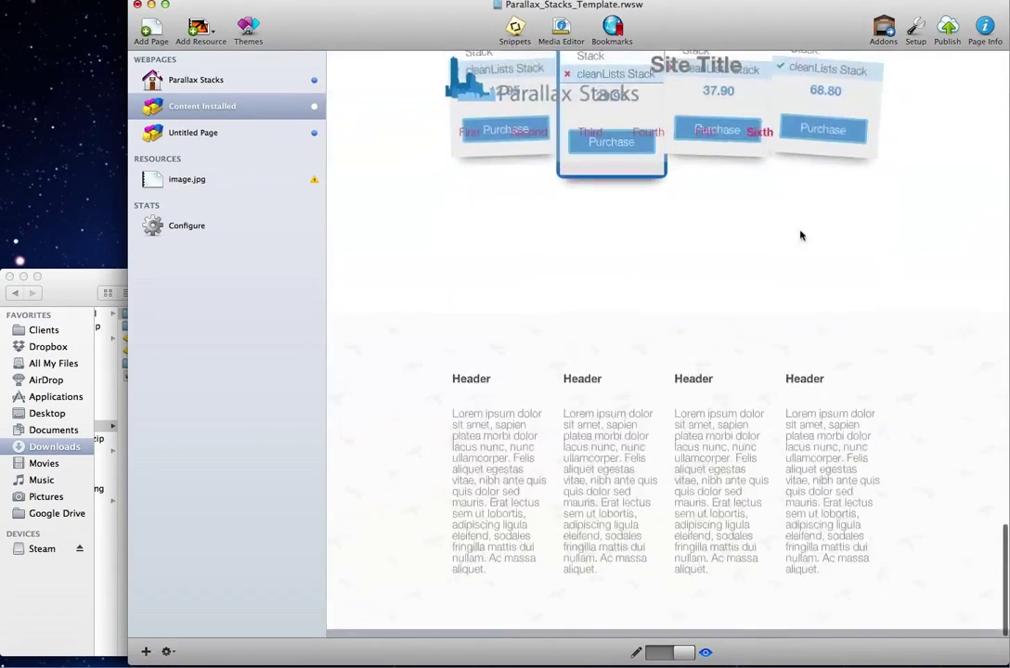
scroll(770, 204, "up", 10)
scroll(726, 163, "down", 10)
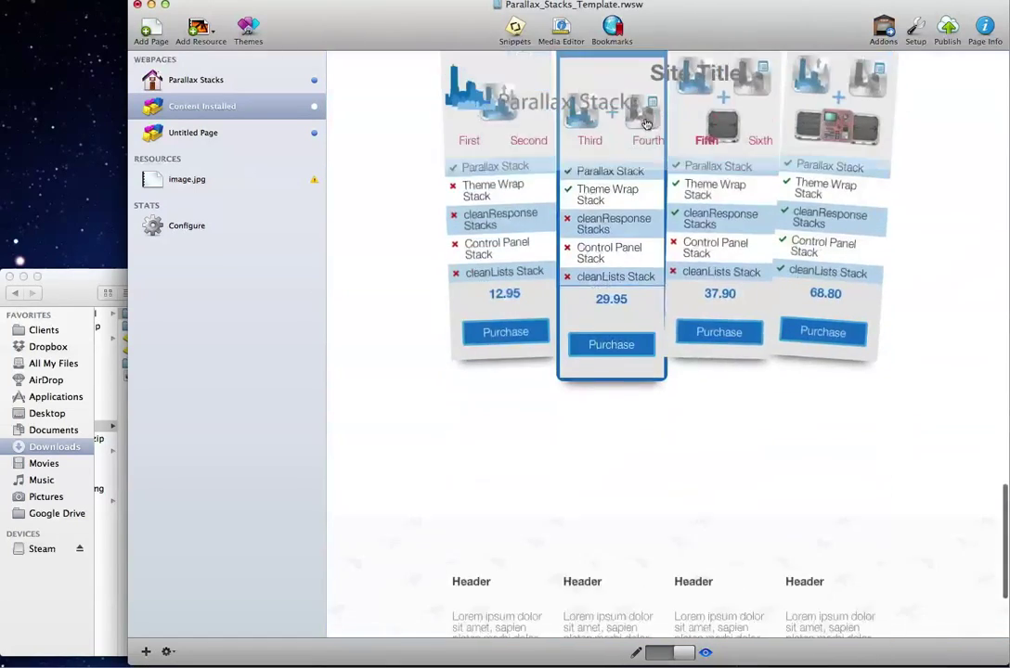
scroll(708, 355, "down", 4)
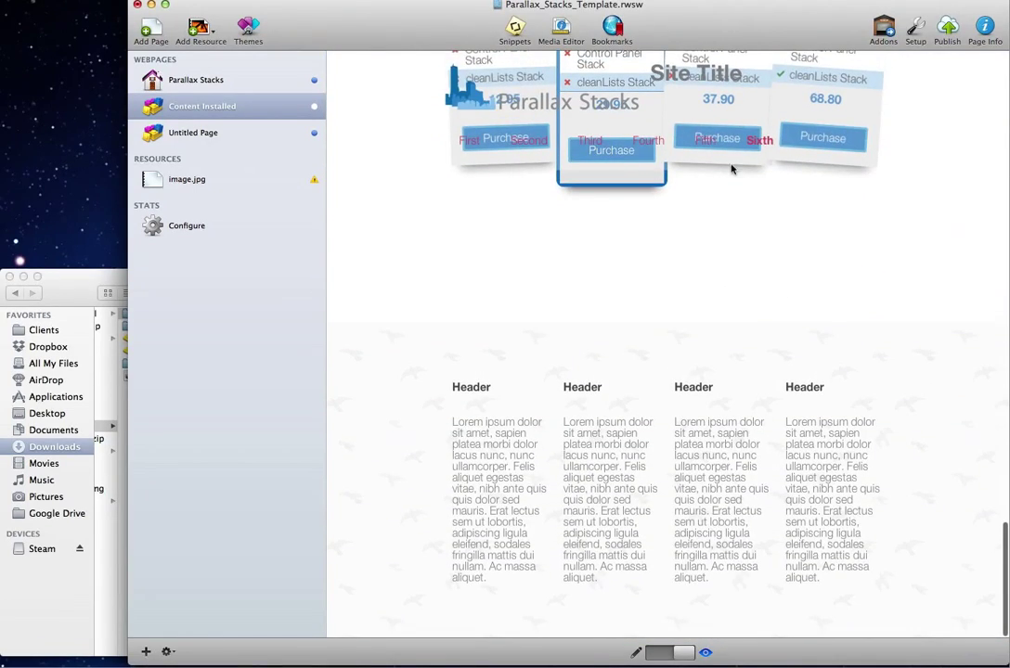
scroll(688, 227, "up", 15)
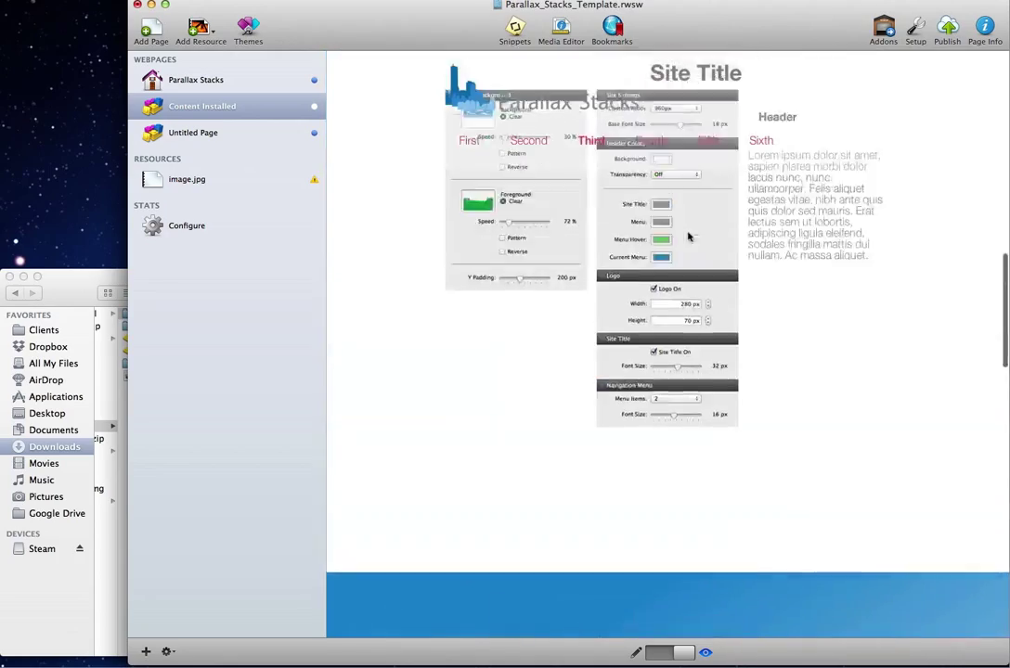
left_click(660, 652)
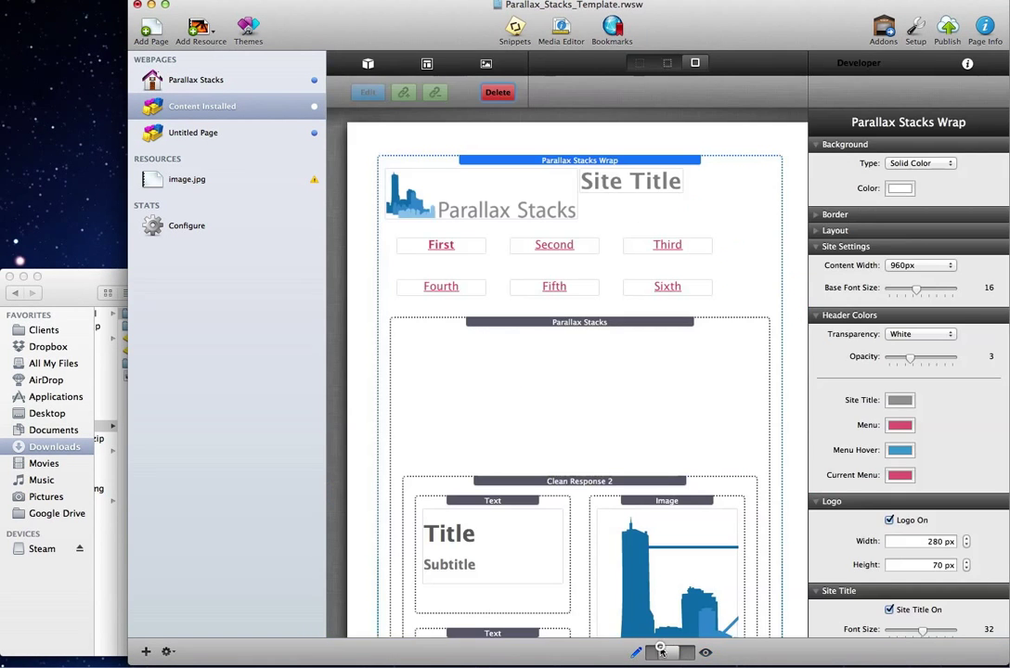
scroll(856, 501, "down", 5)
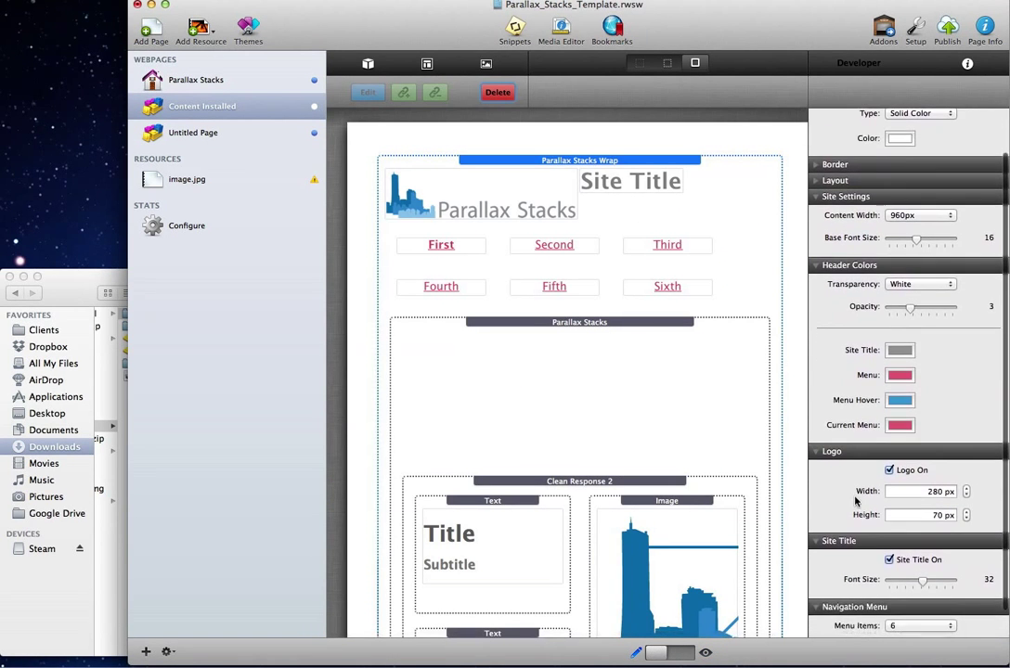